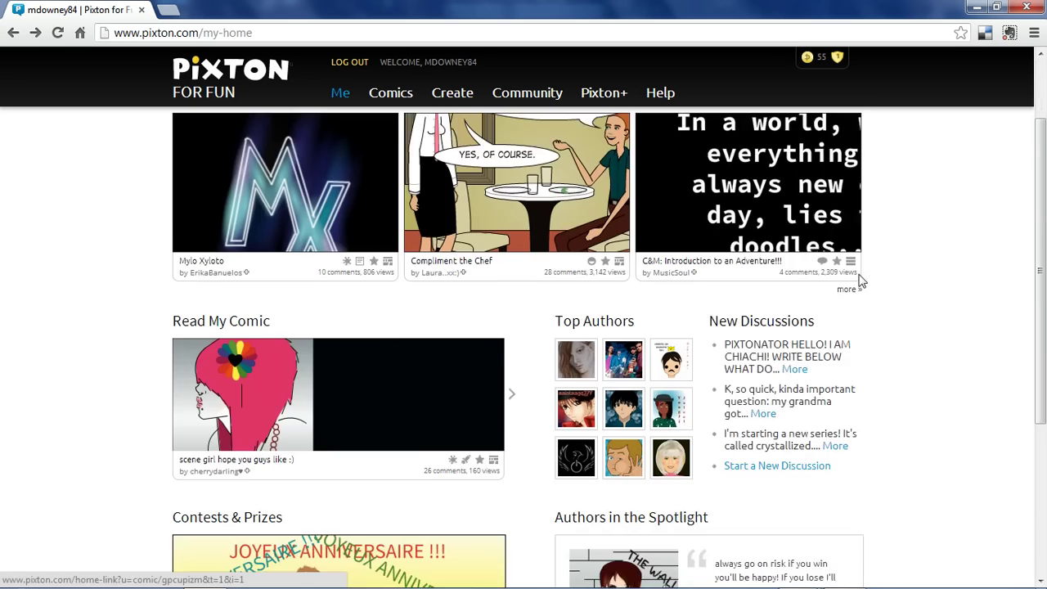
# Create a new comic in the Sunday Funny format with the Create your own layout.
pyautogui.scroll(4, 864, 285)
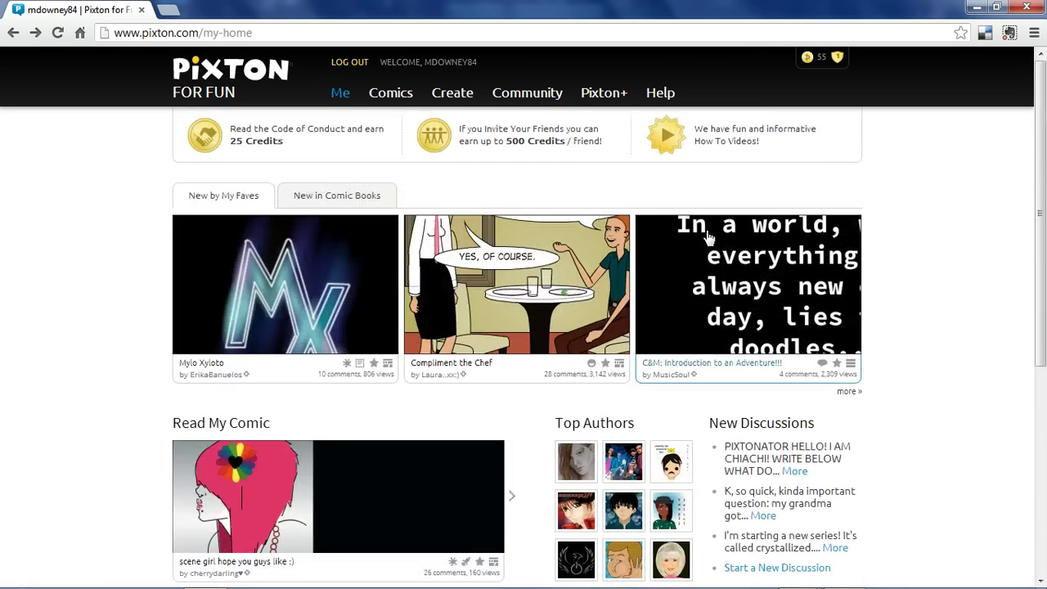
pyautogui.moveTo(449, 108)
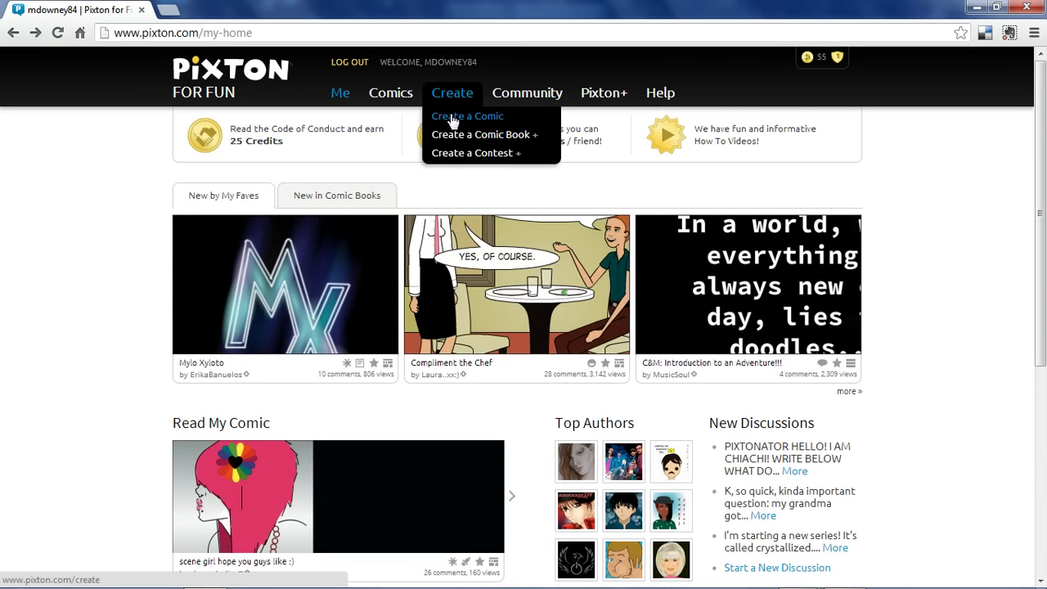
pyautogui.click(451, 119)
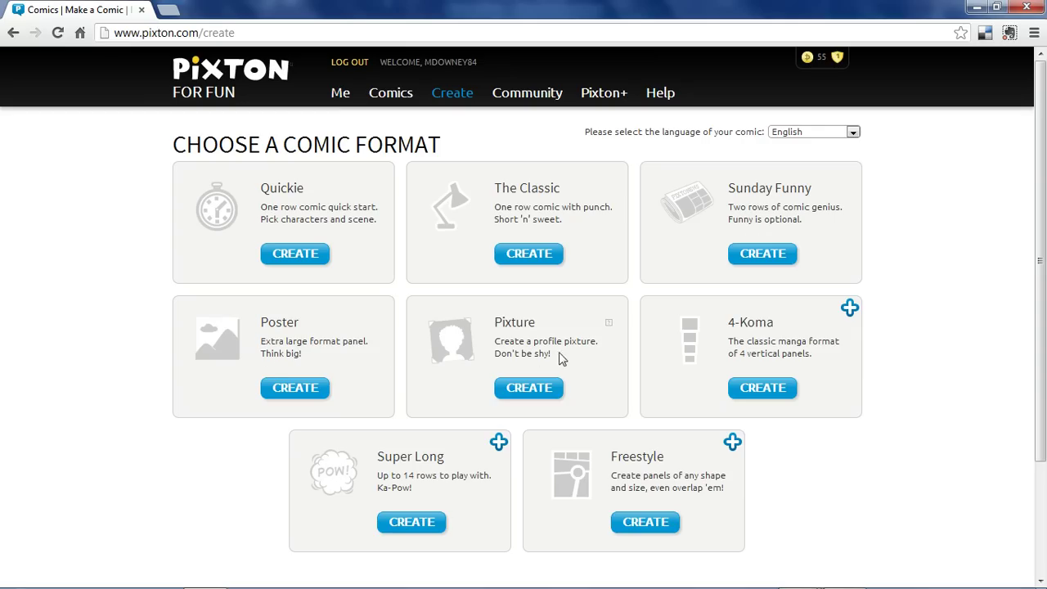
pyautogui.click(766, 259)
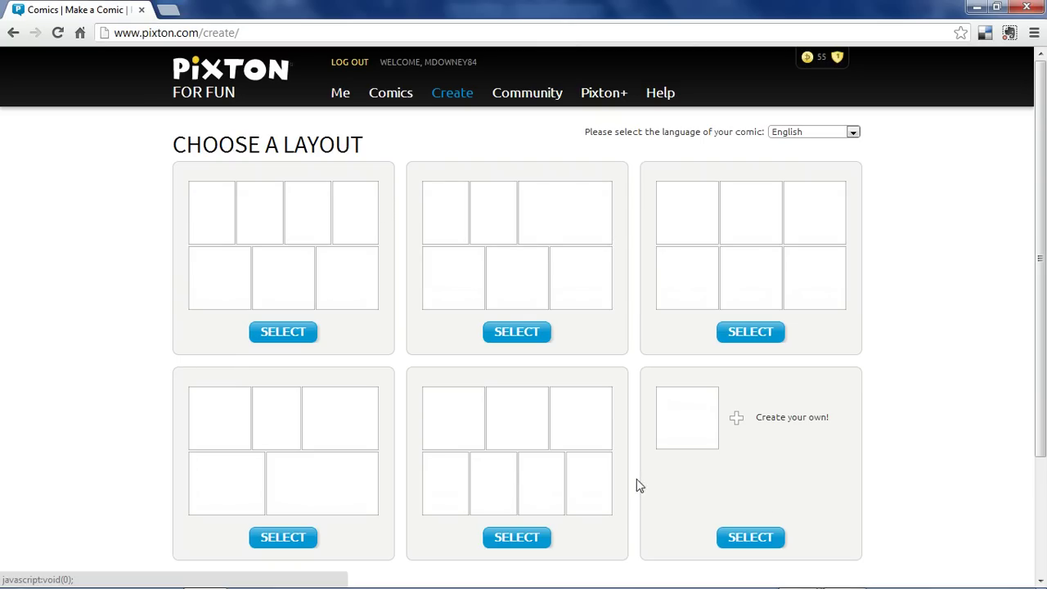
pyautogui.click(746, 540)
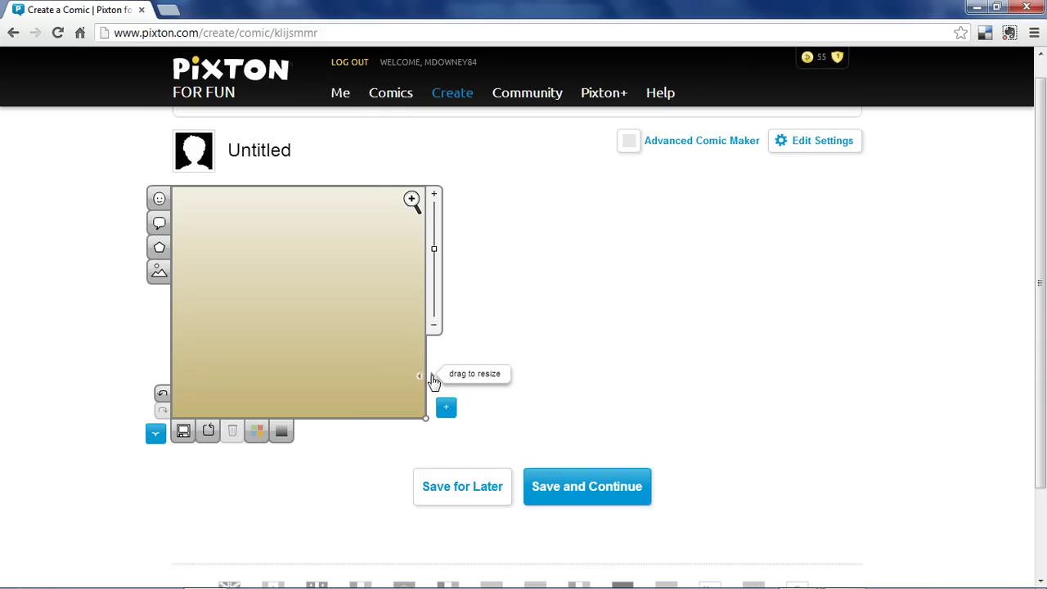
# Widen the first panel to half the row, then add a second panel and widen it to fill the rest.
pyautogui.moveTo(433, 380); pyautogui.dragTo(516, 382)
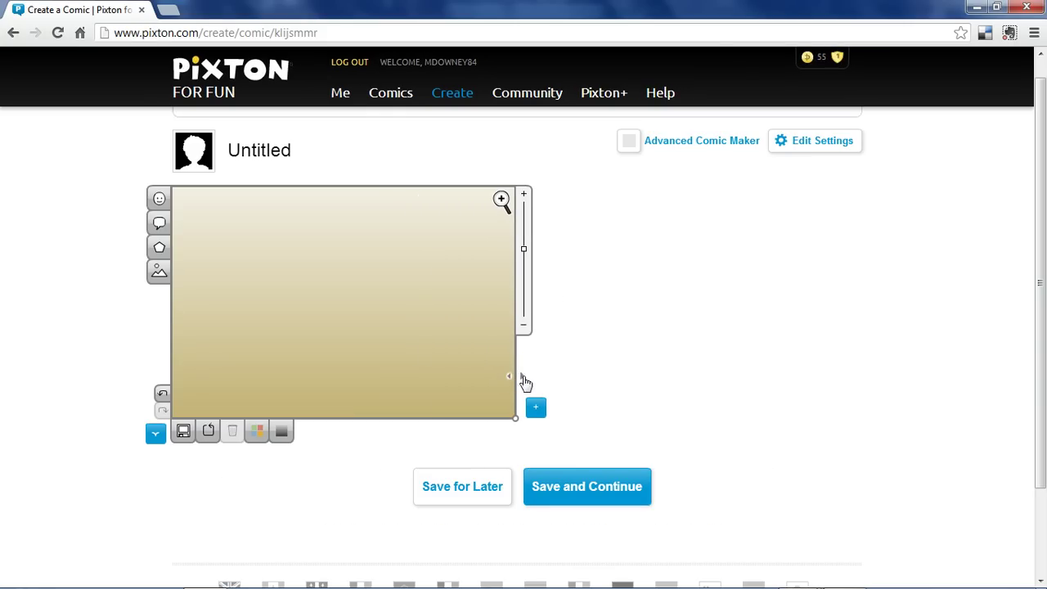
pyautogui.click(535, 407)
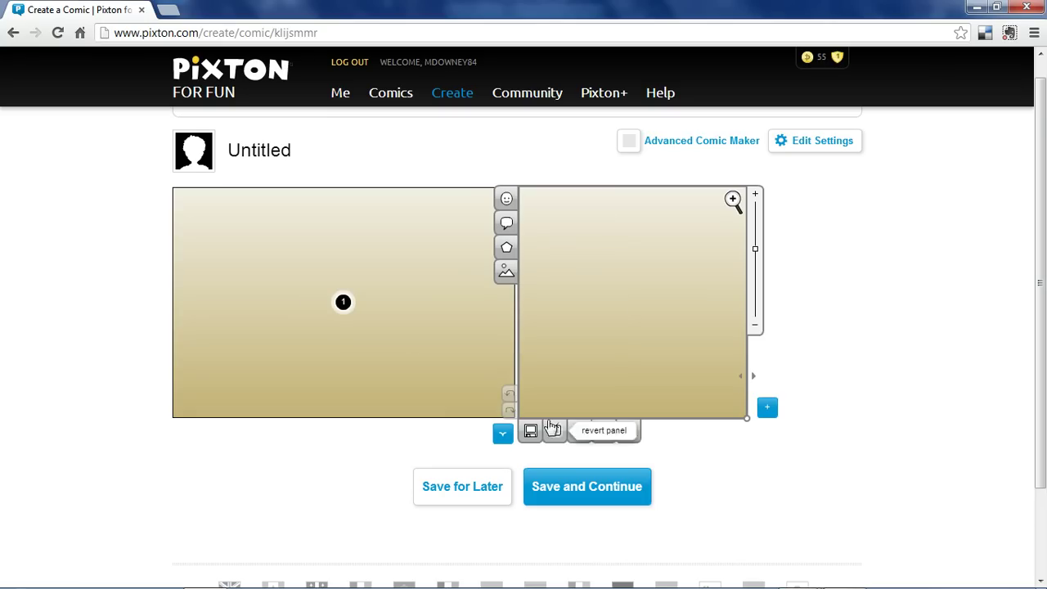
pyautogui.moveTo(755, 381); pyautogui.dragTo(904, 381)
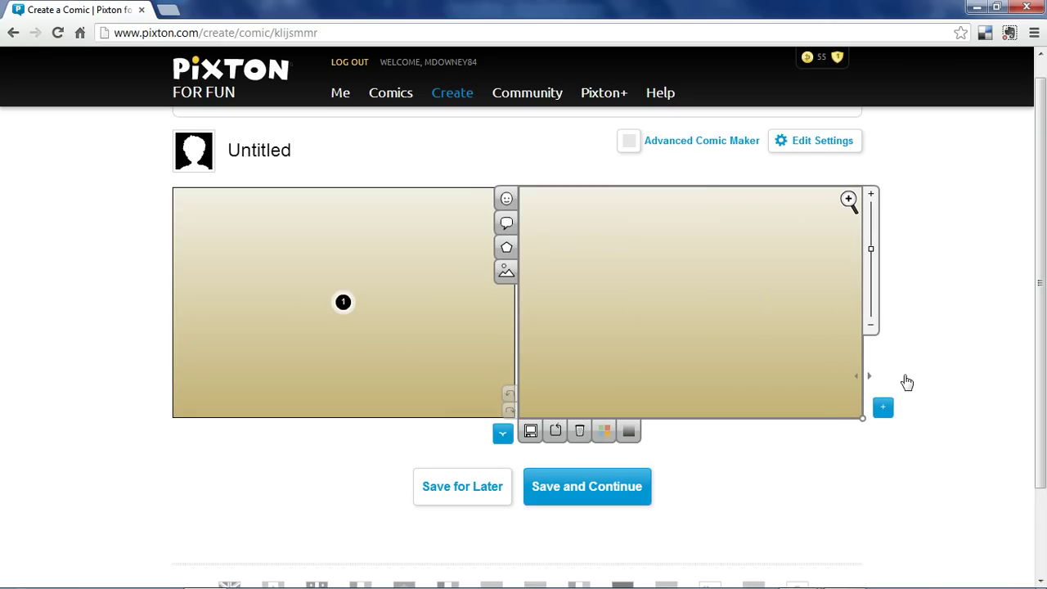
# Add a third and a fourth panel in a second row, each widened to half the row.
pyautogui.click(883, 407)
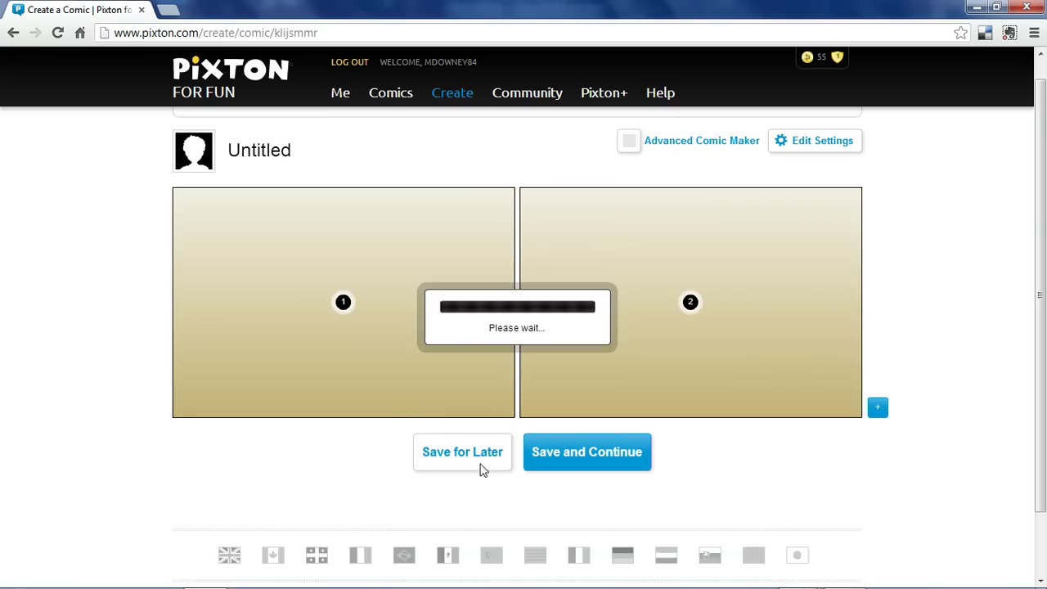
pyautogui.scroll(-1, 415, 518)
pyautogui.moveTo(409, 541); pyautogui.dragTo(507, 542)
pyautogui.scroll(-1, 539, 507)
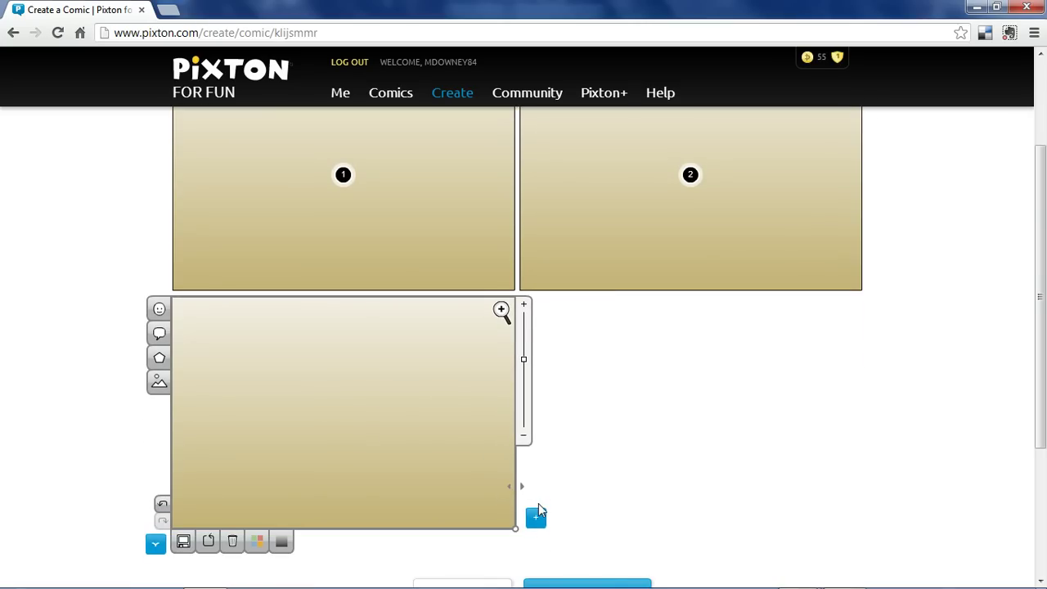
pyautogui.click(536, 517)
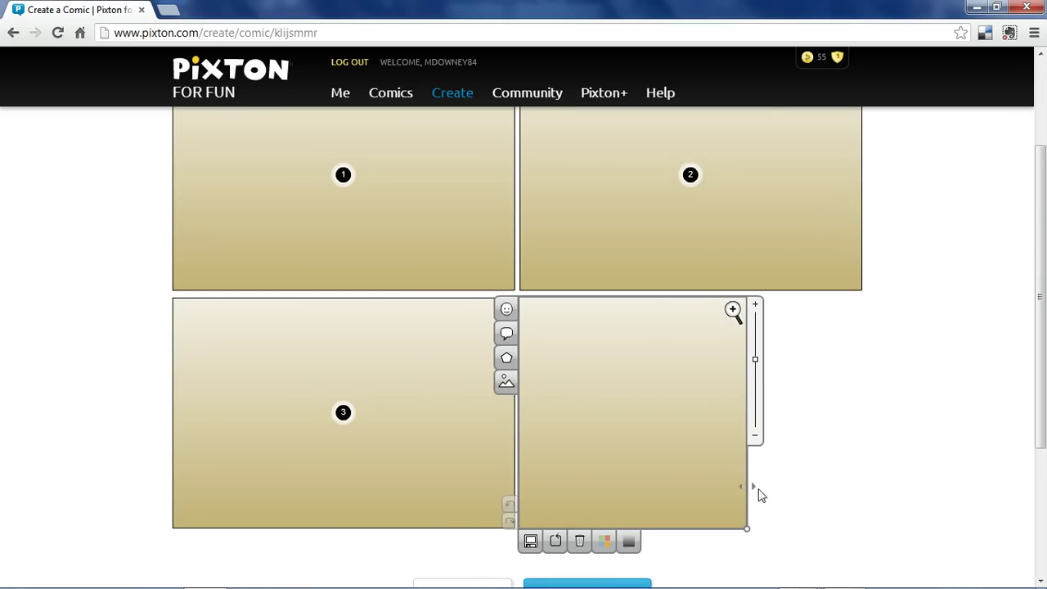
pyautogui.moveTo(753, 487); pyautogui.dragTo(876, 489)
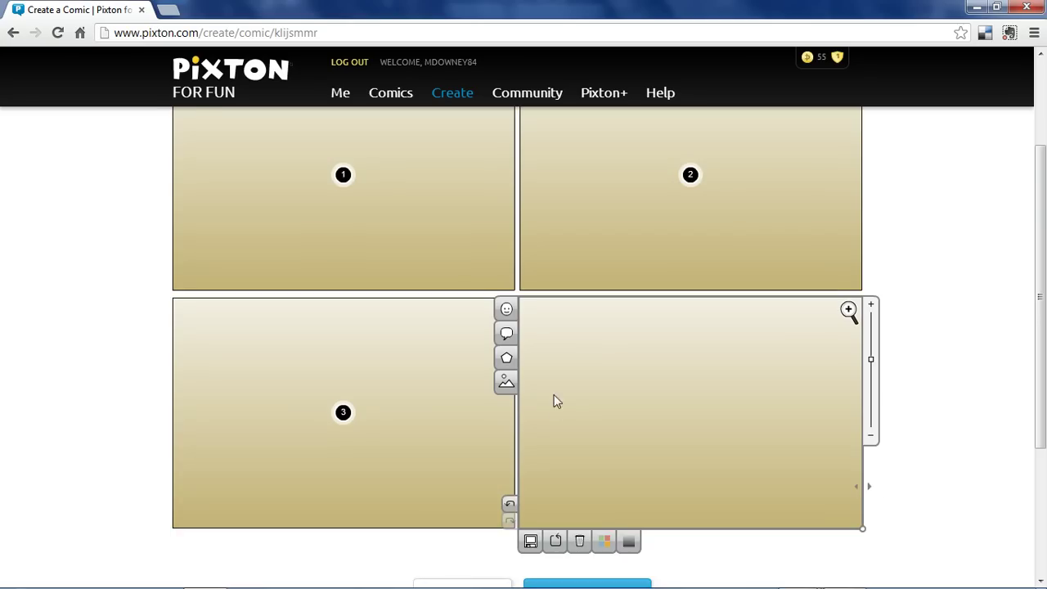
# Give panel 1 the preset background with blue and green school lockers.
pyautogui.scroll(1, 556, 405)
pyautogui.click(353, 278)
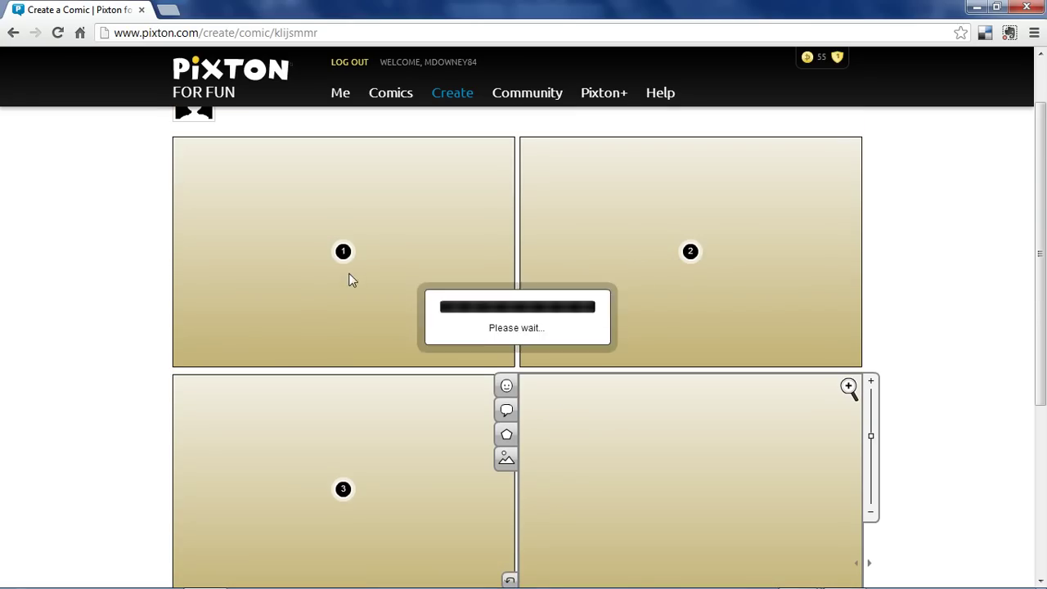
pyautogui.click(159, 225)
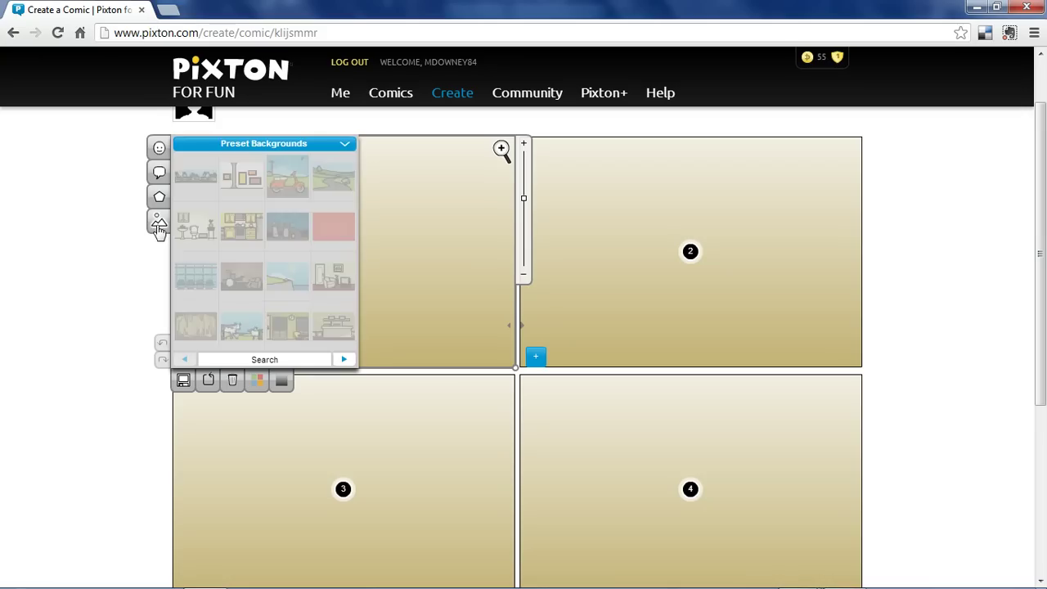
pyautogui.click(343, 360)
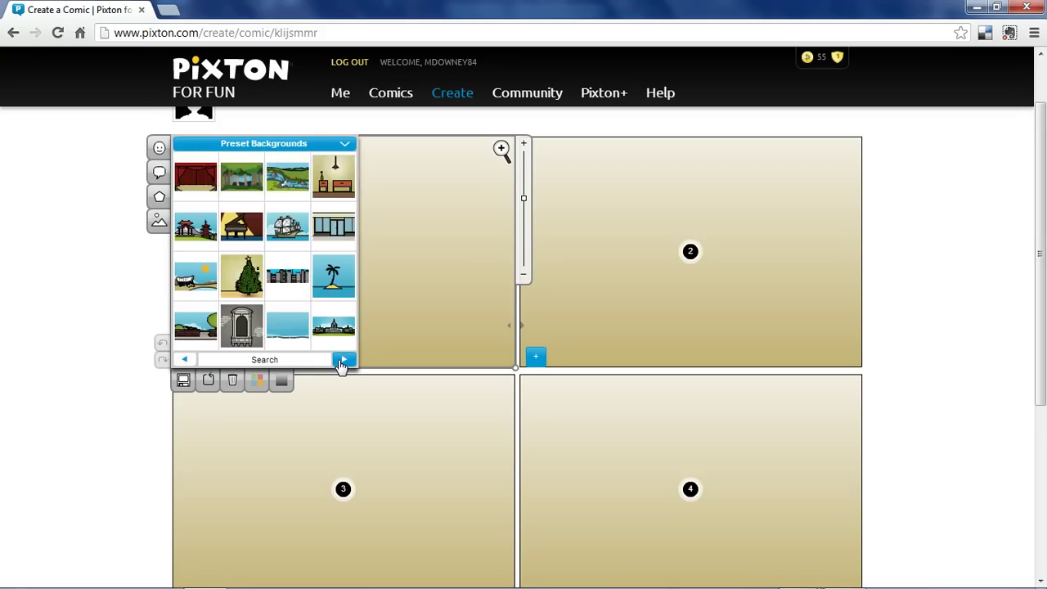
pyautogui.click(343, 359)
pyautogui.click(343, 360)
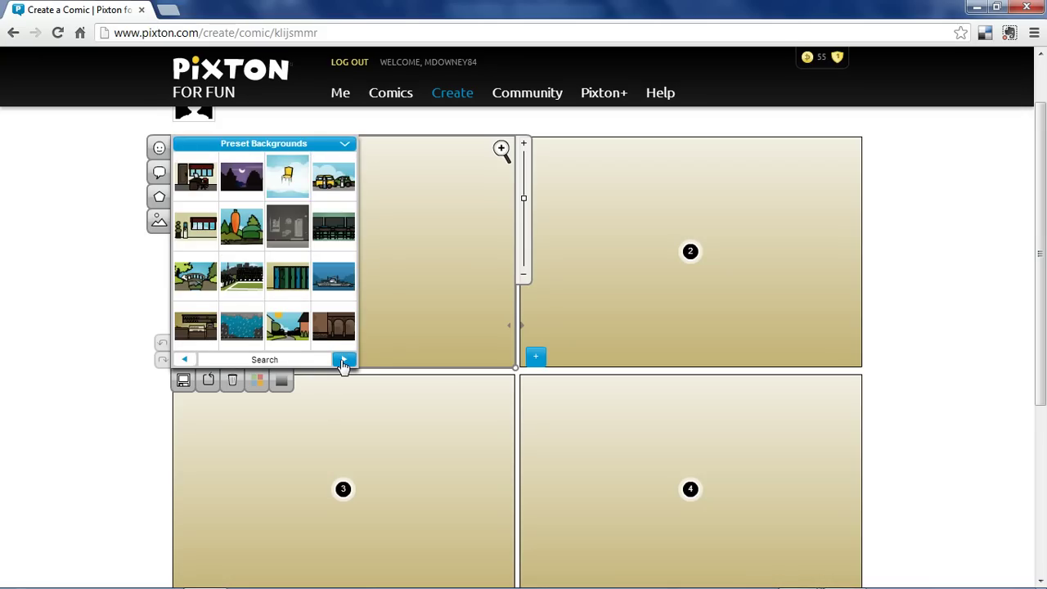
pyautogui.click(291, 282)
# Give panel 2 the same preset school lockers background.
pyautogui.click(750, 268)
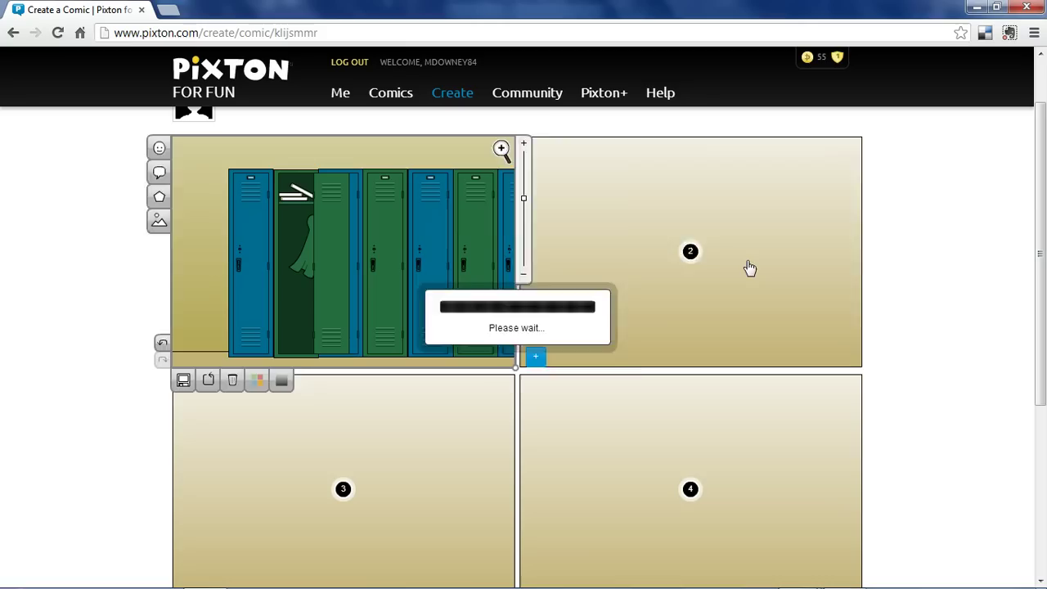
pyautogui.click(508, 223)
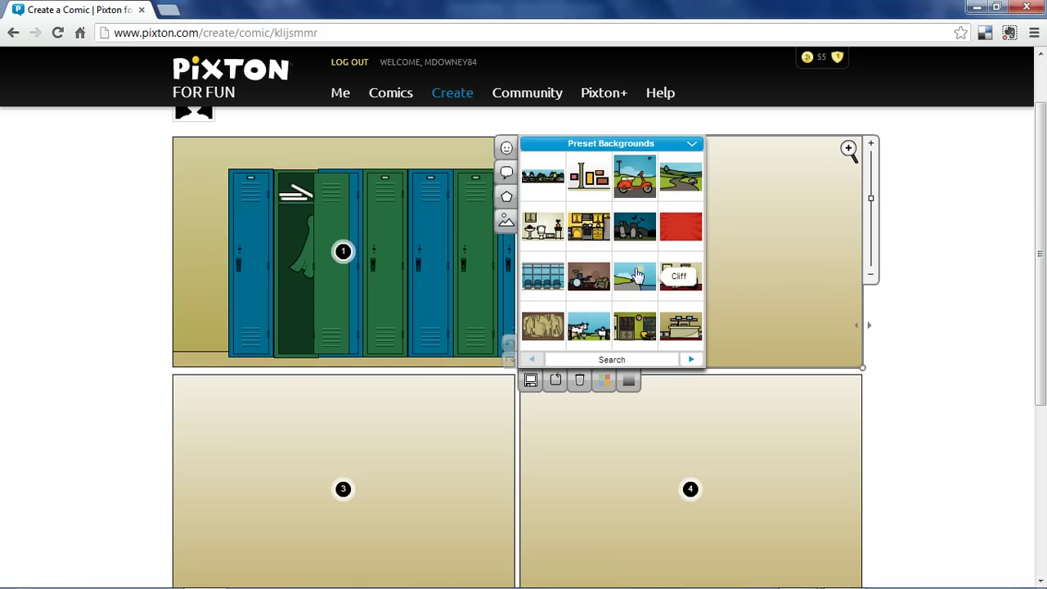
pyautogui.click(691, 360)
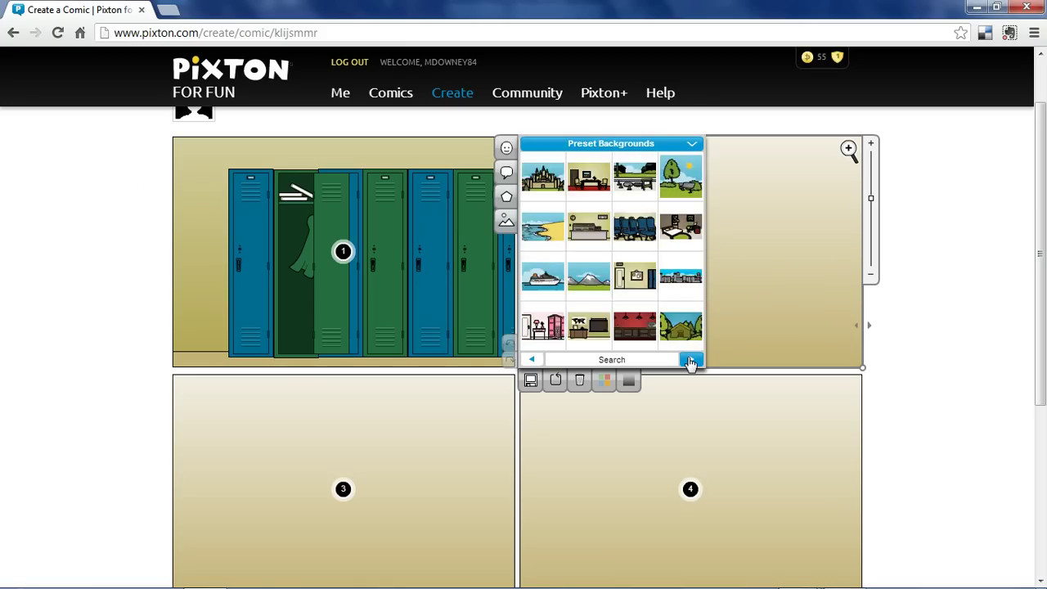
pyautogui.click(691, 360)
pyautogui.click(638, 278)
# Apply the school lockers background to panels 3 and 4 as well.
pyautogui.click(387, 463)
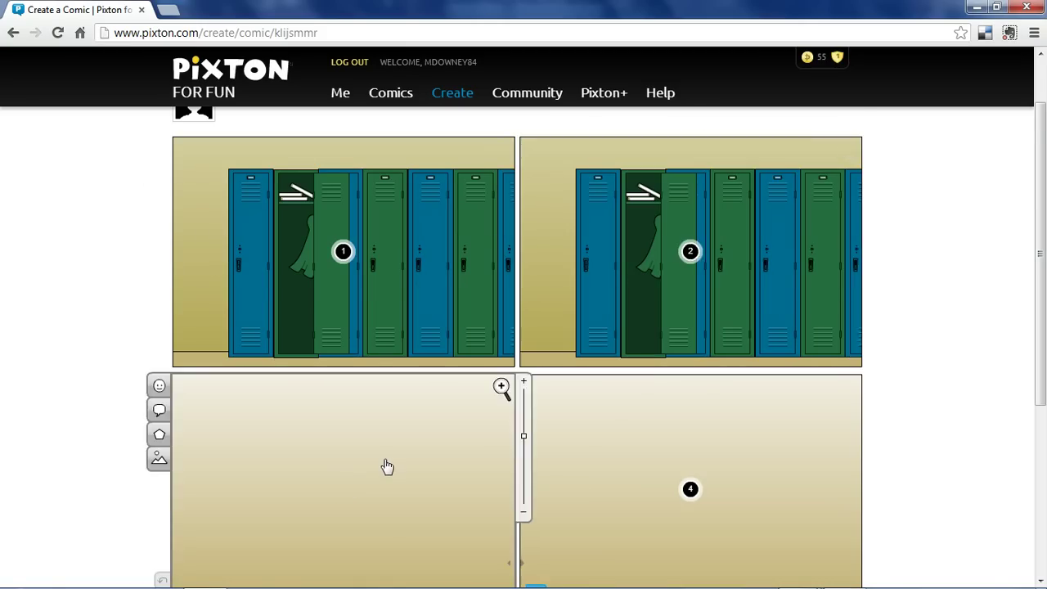
pyautogui.click(831, 456)
pyautogui.scroll(1, 740, 507)
# Add the preset boy with curly brown hair and a red shirt to panel 1.
pyautogui.click(344, 270)
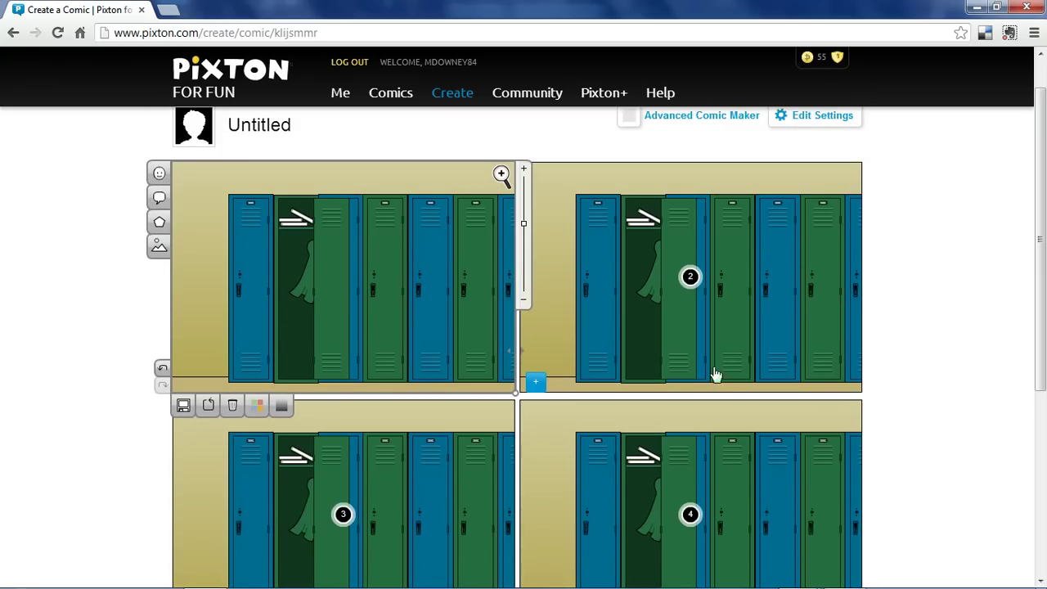
pyautogui.click(159, 172)
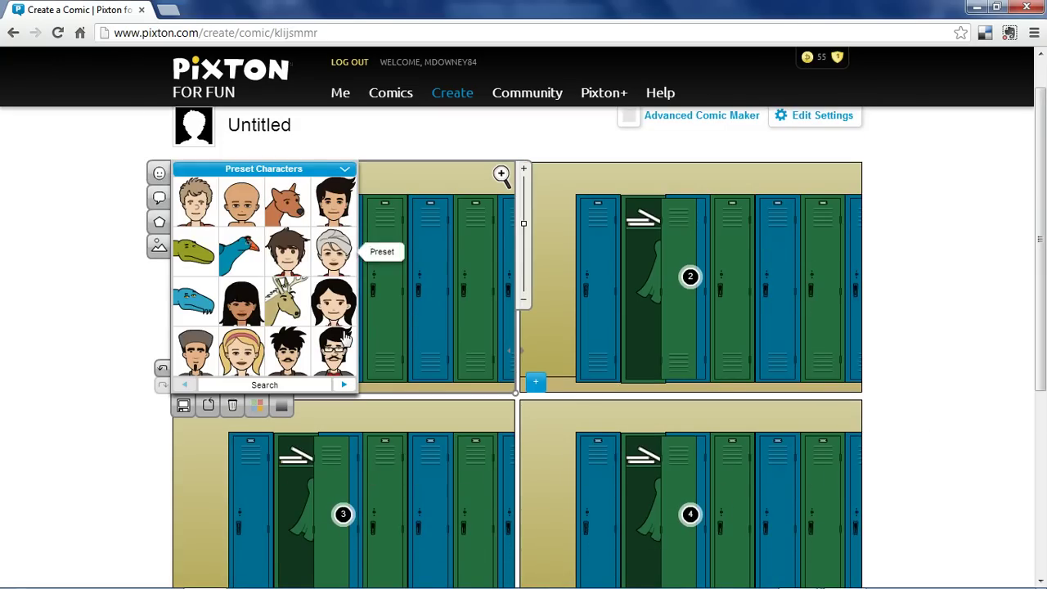
pyautogui.click(344, 386)
pyautogui.click(344, 385)
pyautogui.click(343, 385)
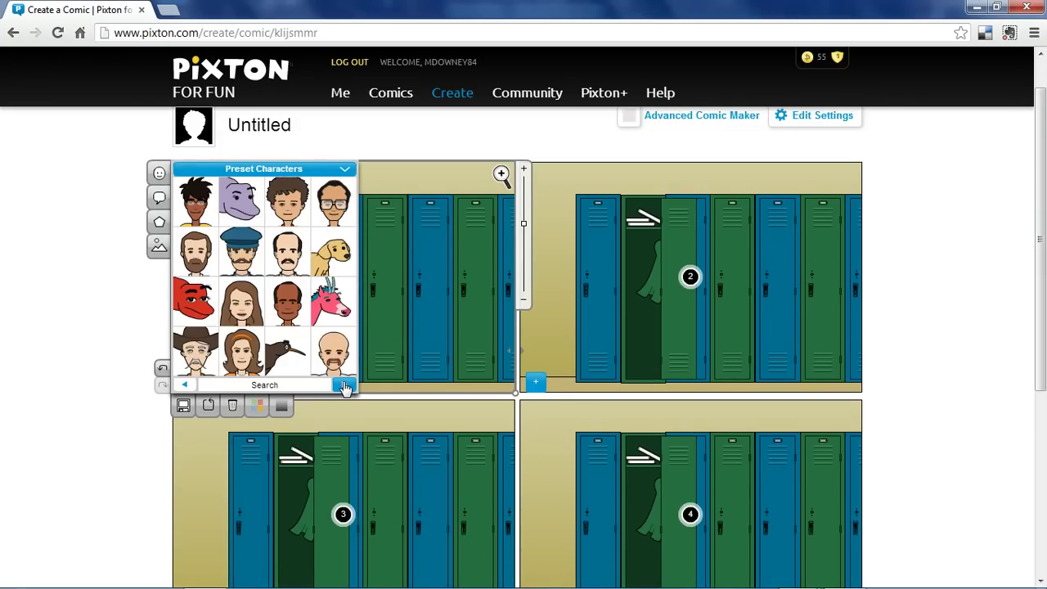
pyautogui.click(282, 211)
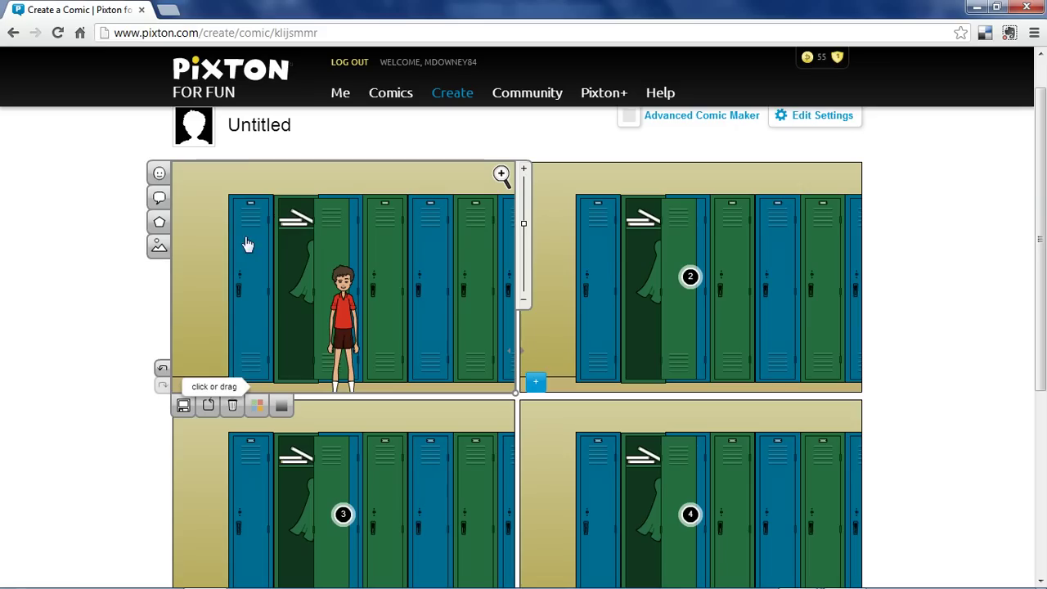
# Add the preset character with long black hair to panel 1 and place her to the right of the boy.
pyautogui.click(158, 173)
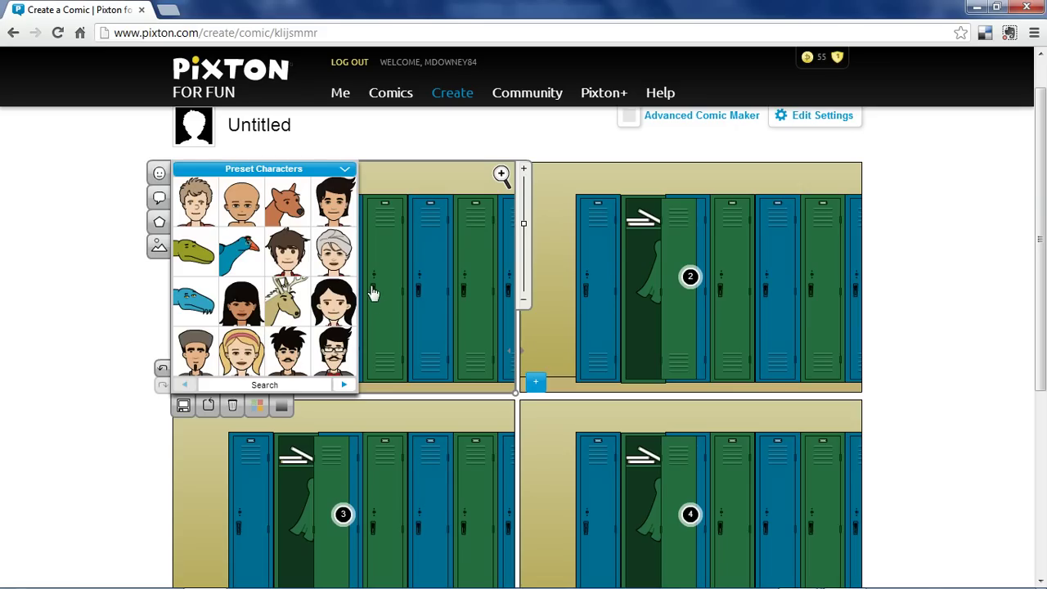
pyautogui.click(336, 303)
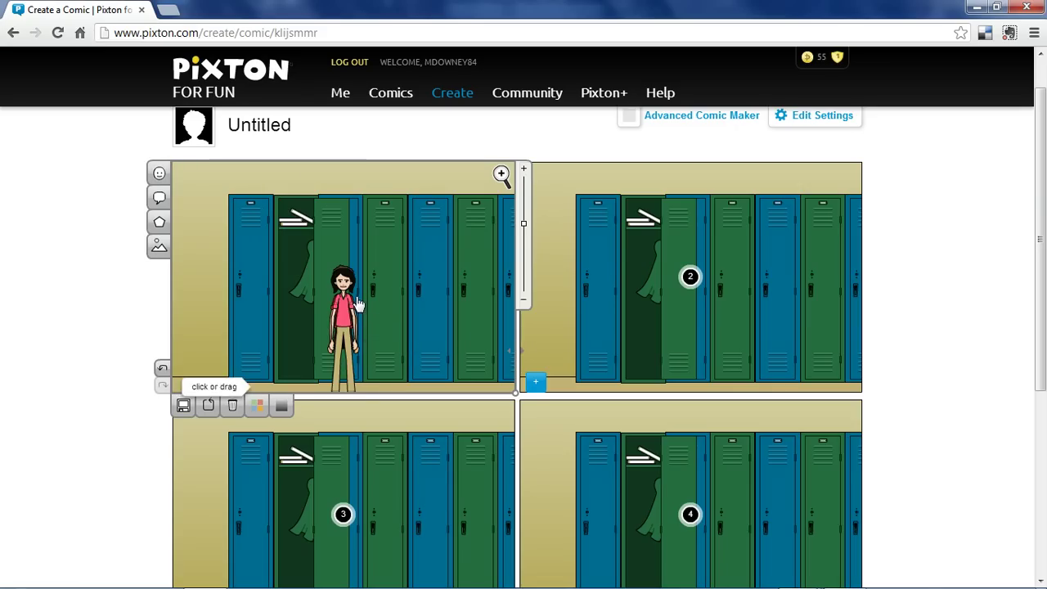
pyautogui.moveTo(370, 313); pyautogui.dragTo(416, 311)
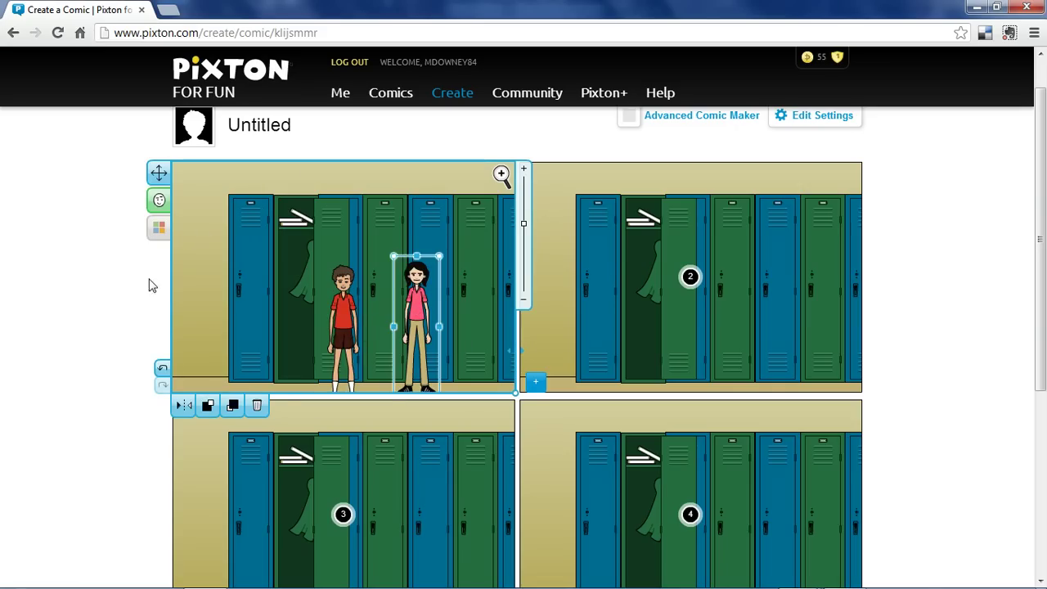
# Add the squirrel from the nature and animal props to panel 1, at the foot of the leftmost blue locker.
pyautogui.click(206, 249)
pyautogui.click(160, 225)
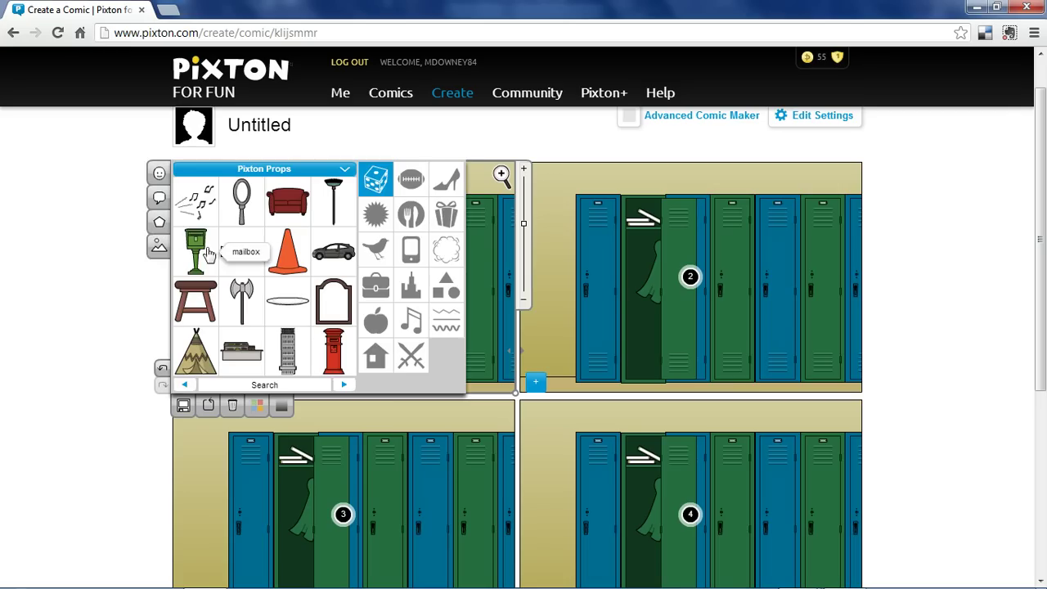
pyautogui.click(376, 252)
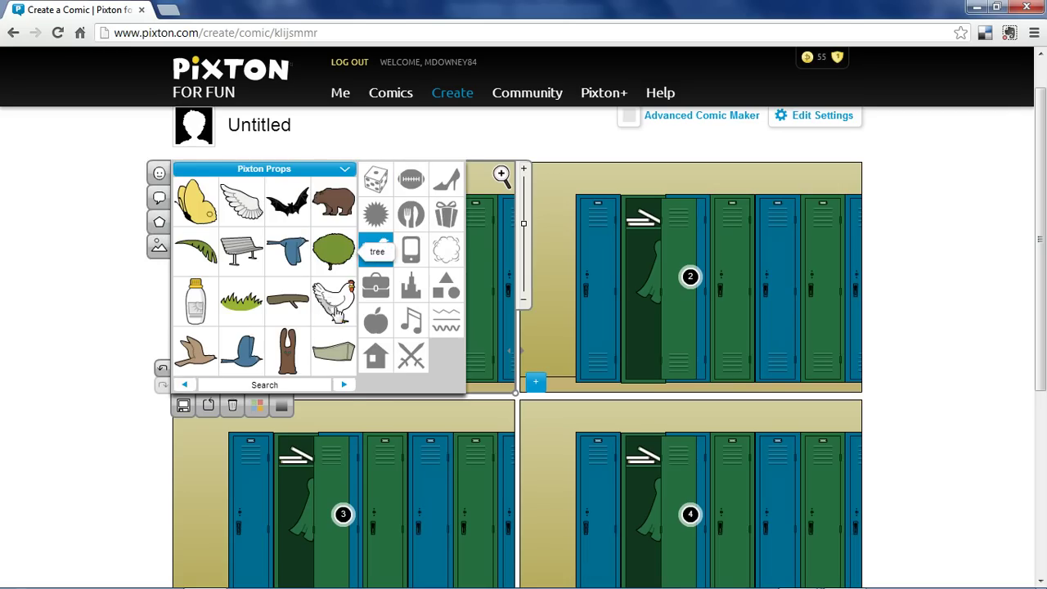
pyautogui.click(346, 387)
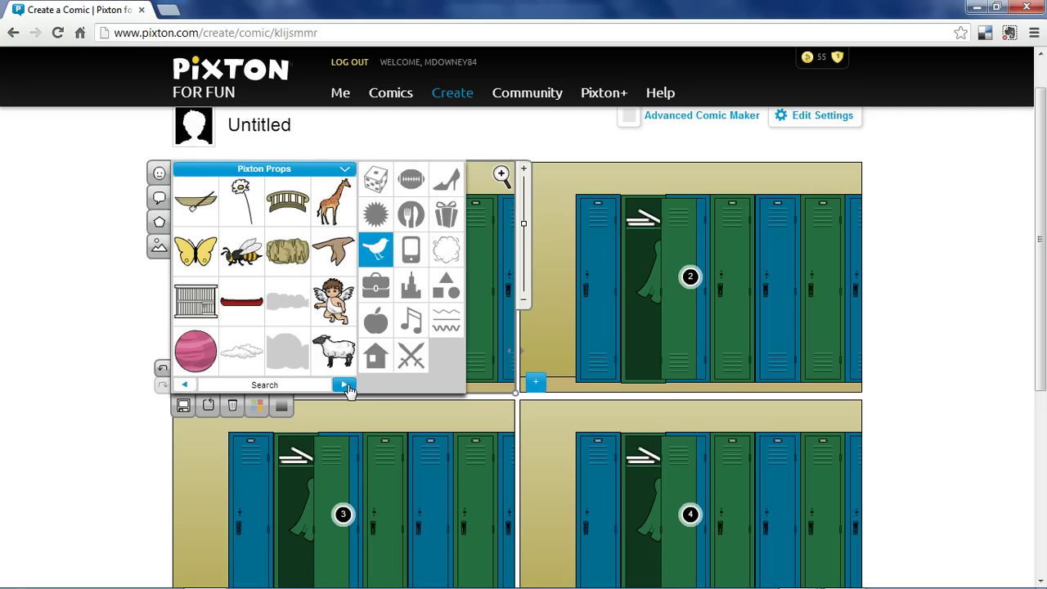
pyautogui.click(346, 387)
pyautogui.click(346, 387)
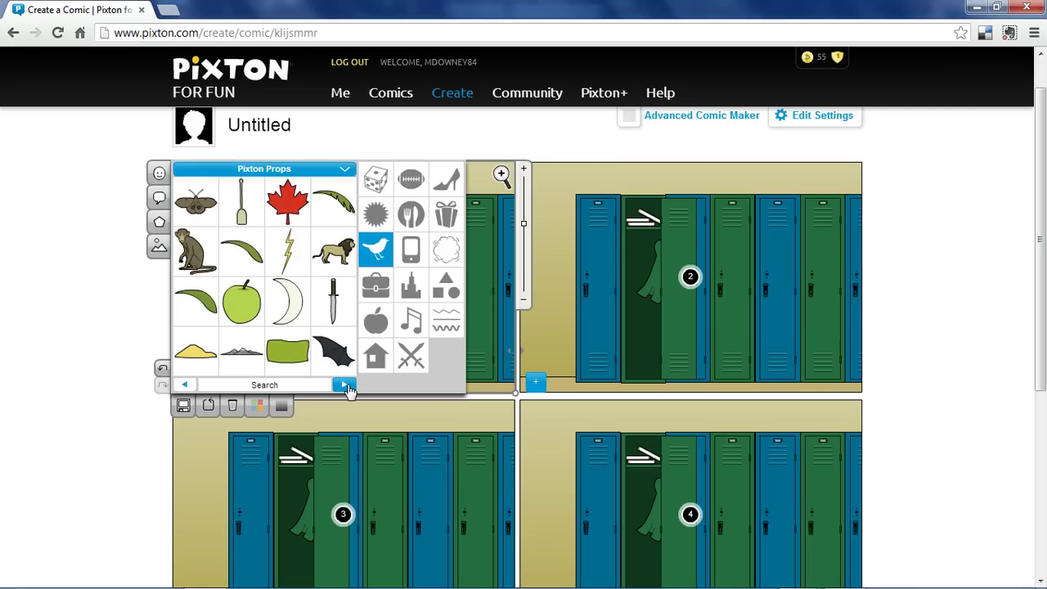
pyautogui.click(346, 387)
pyautogui.click(346, 386)
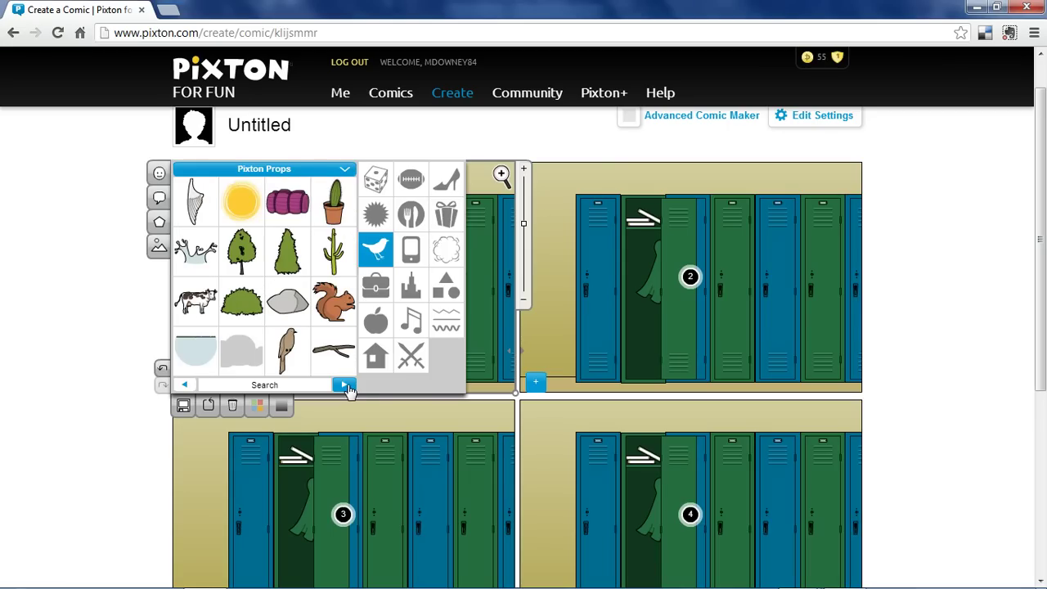
pyautogui.click(327, 304)
pyautogui.moveTo(347, 279); pyautogui.dragTo(254, 364)
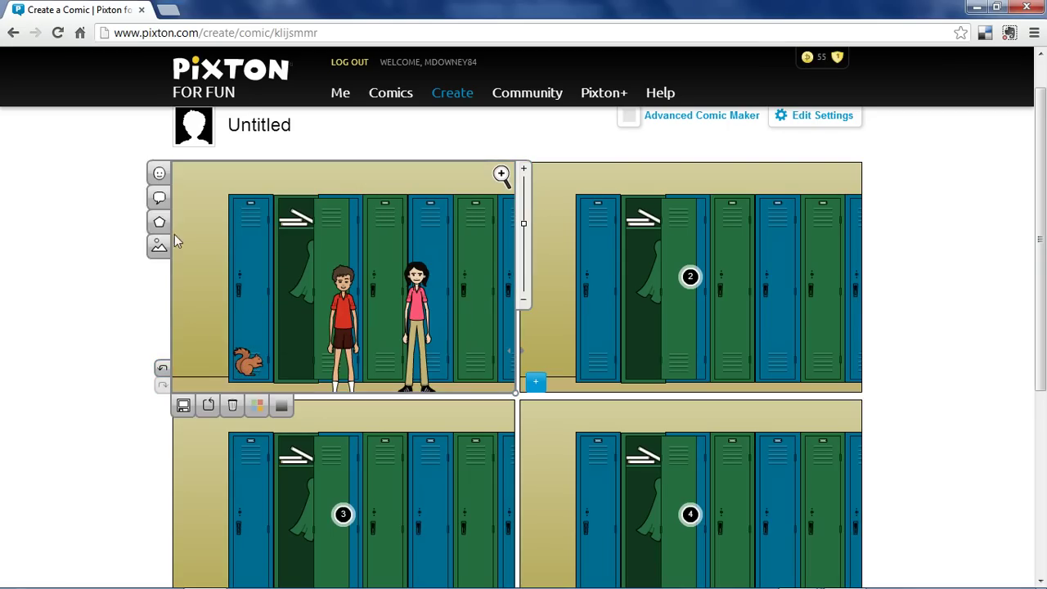
# Browse the prop library's categories, including gifts and holidays, shapes, buildings, music and weapons.
pyautogui.click(159, 221)
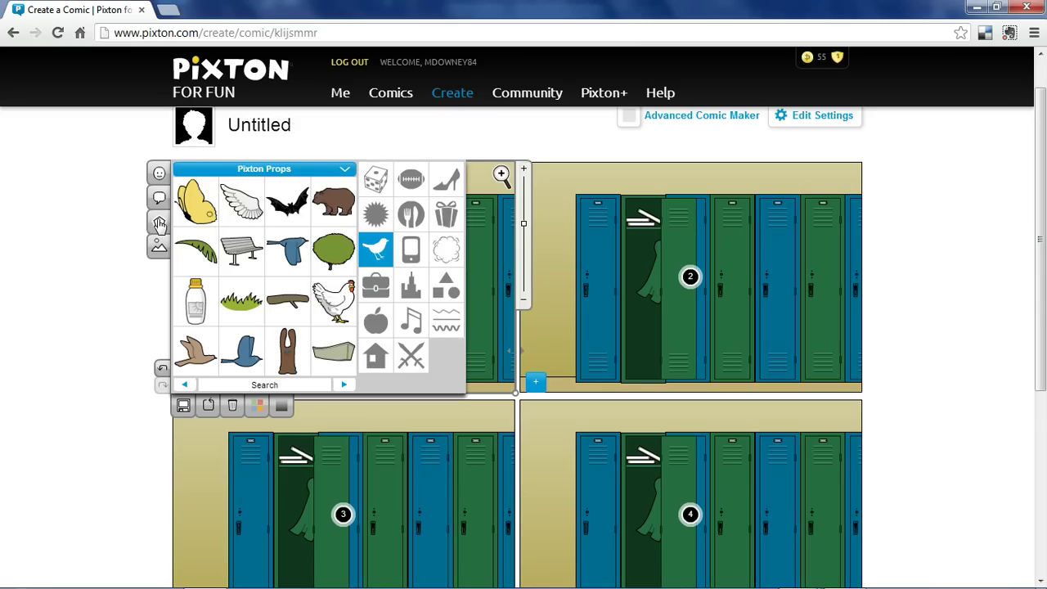
pyautogui.click(375, 215)
pyautogui.click(411, 214)
pyautogui.click(445, 214)
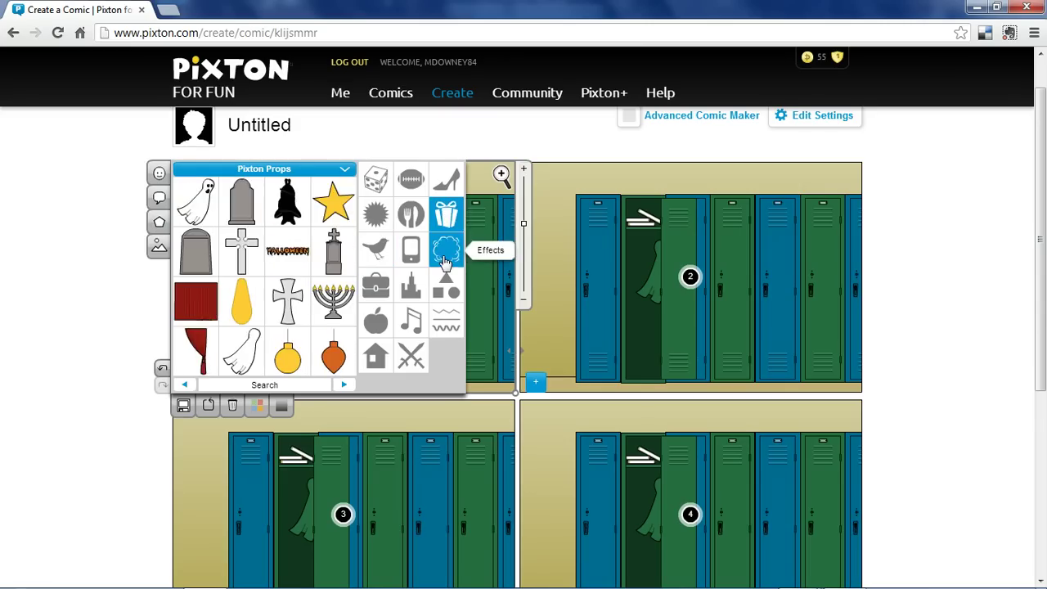
pyautogui.click(446, 286)
pyautogui.click(410, 286)
pyautogui.click(410, 321)
pyautogui.click(410, 358)
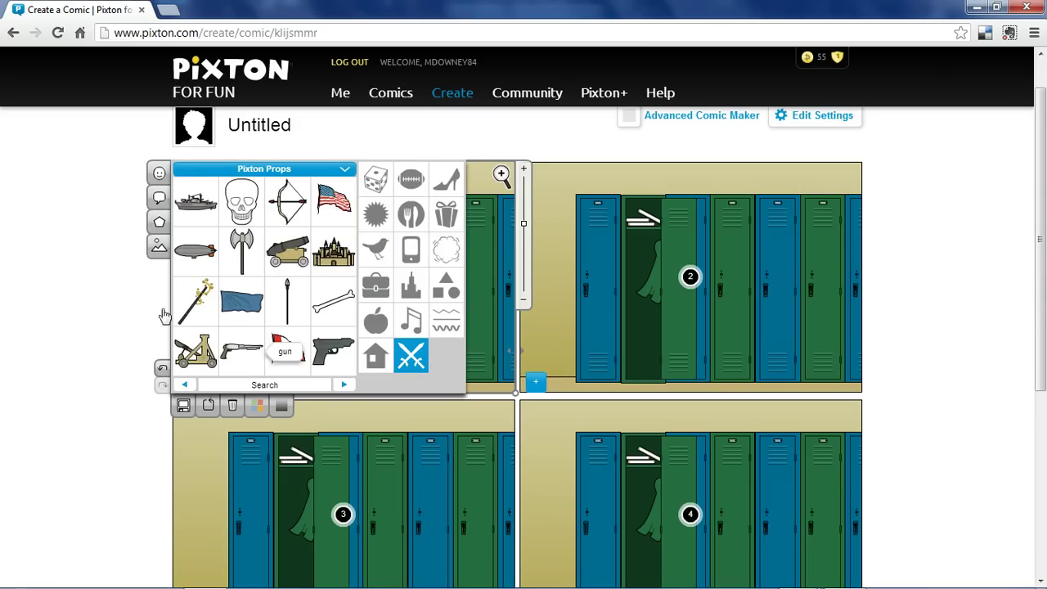
pyautogui.click(74, 292)
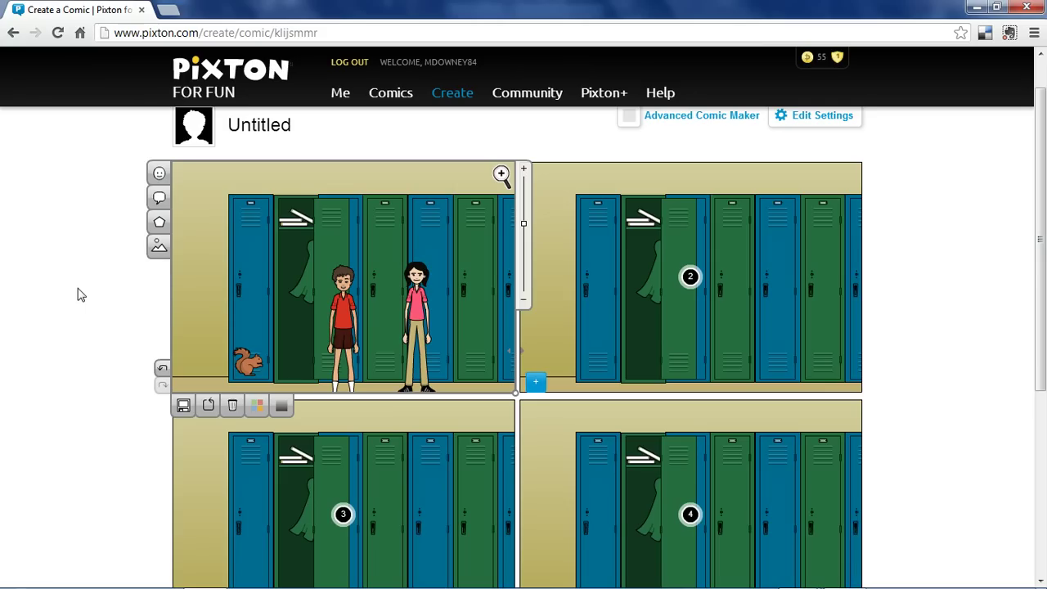
pyautogui.click(158, 222)
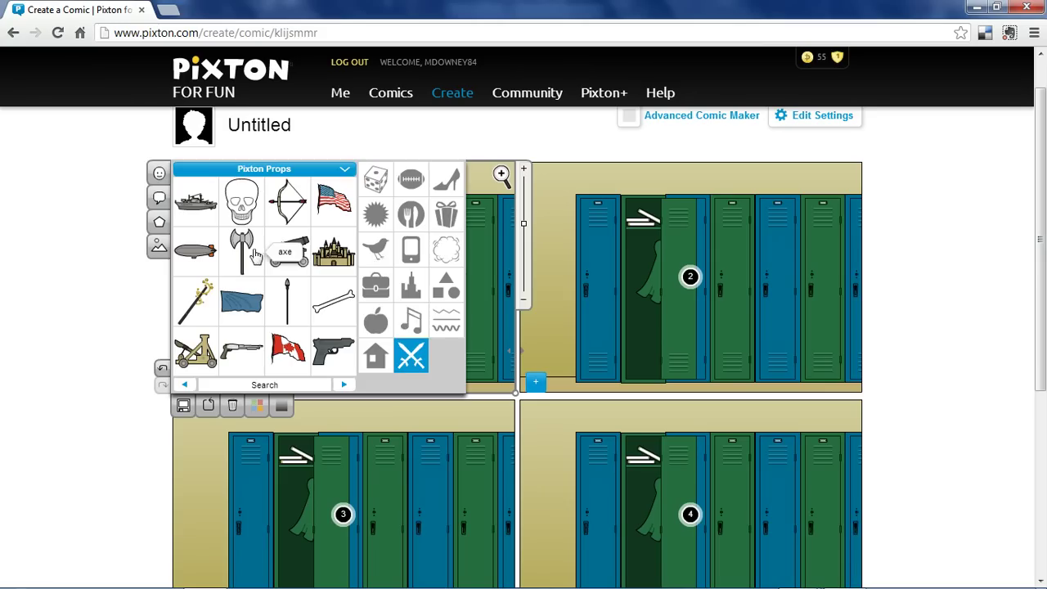
pyautogui.click(58, 319)
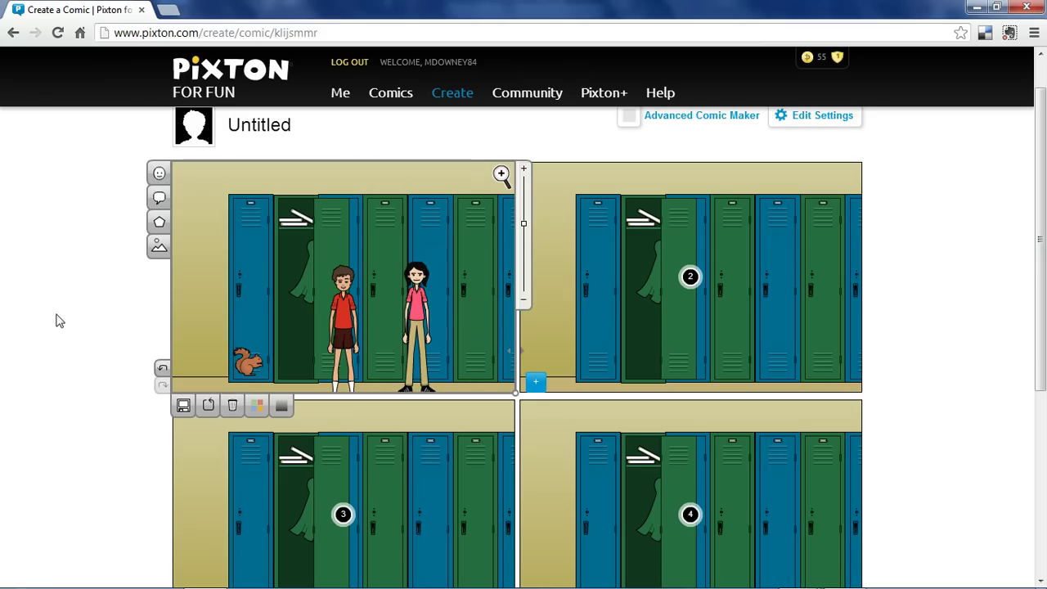
# Enlarge the black-haired girl in panel 1 so she stands nearly as tall as the lockers.
pyautogui.click(412, 319)
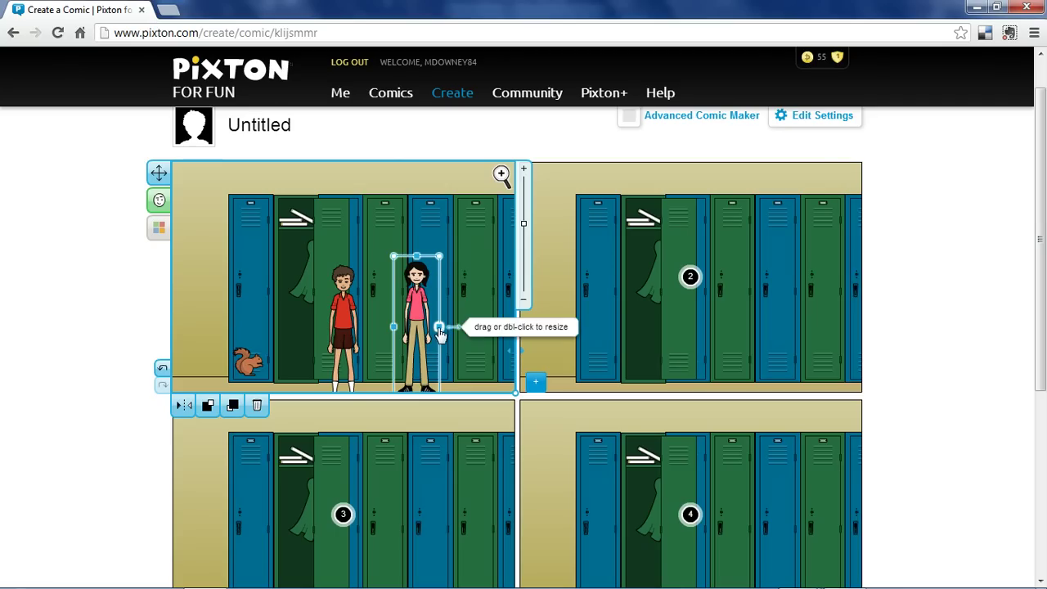
pyautogui.moveTo(438, 328); pyautogui.dragTo(497, 332)
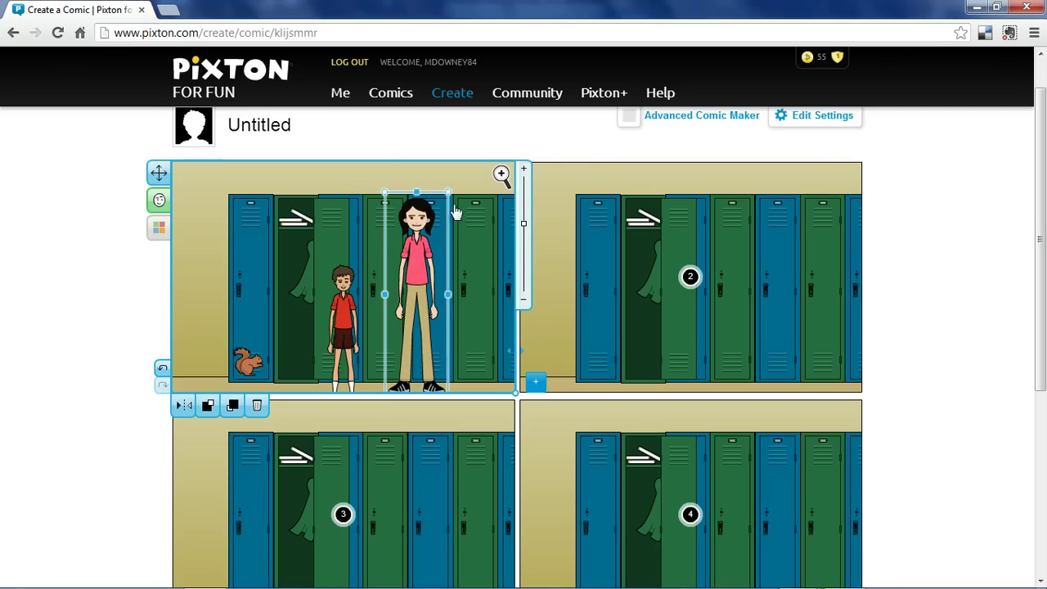
# Try tilting the enlarged girl toward the boy, and undo the rotation.
pyautogui.moveTo(451, 194); pyautogui.dragTo(340, 236)
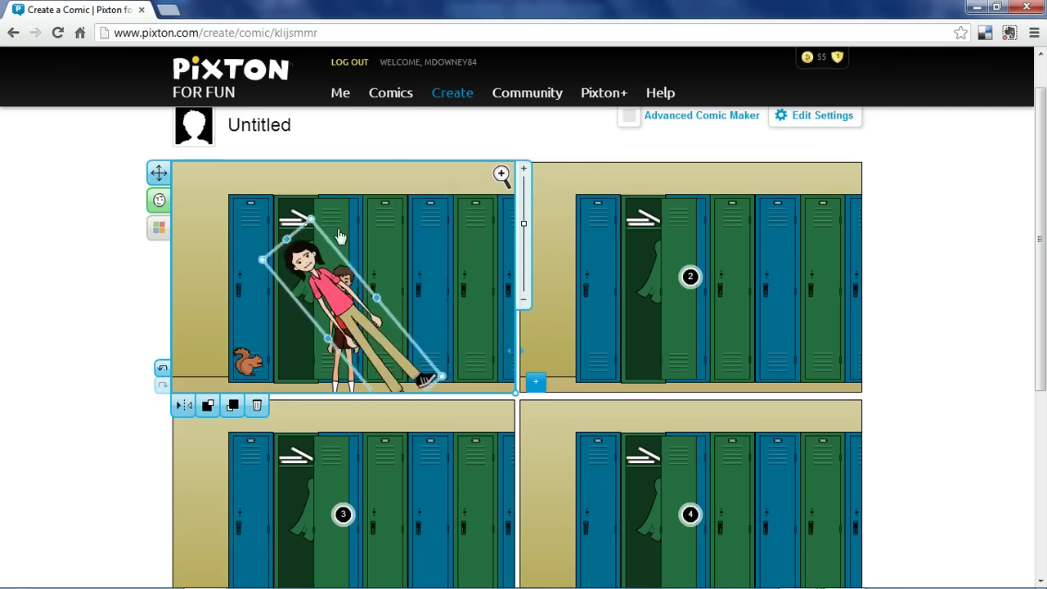
pyautogui.hotkey('ctrl', 'z')
pyautogui.click(319, 329)
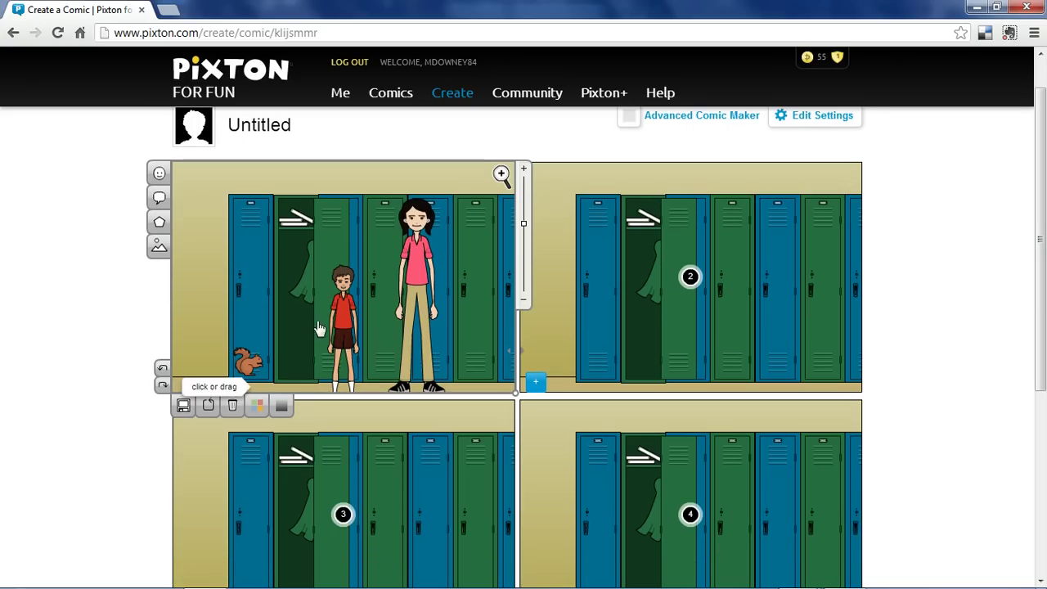
# Enlarge the boy to about the girl's height and move the girl farther right, away from him.
pyautogui.click(347, 325)
pyautogui.moveTo(369, 335); pyautogui.dragTo(424, 331)
pyautogui.moveTo(348, 294); pyautogui.dragTo(458, 279)
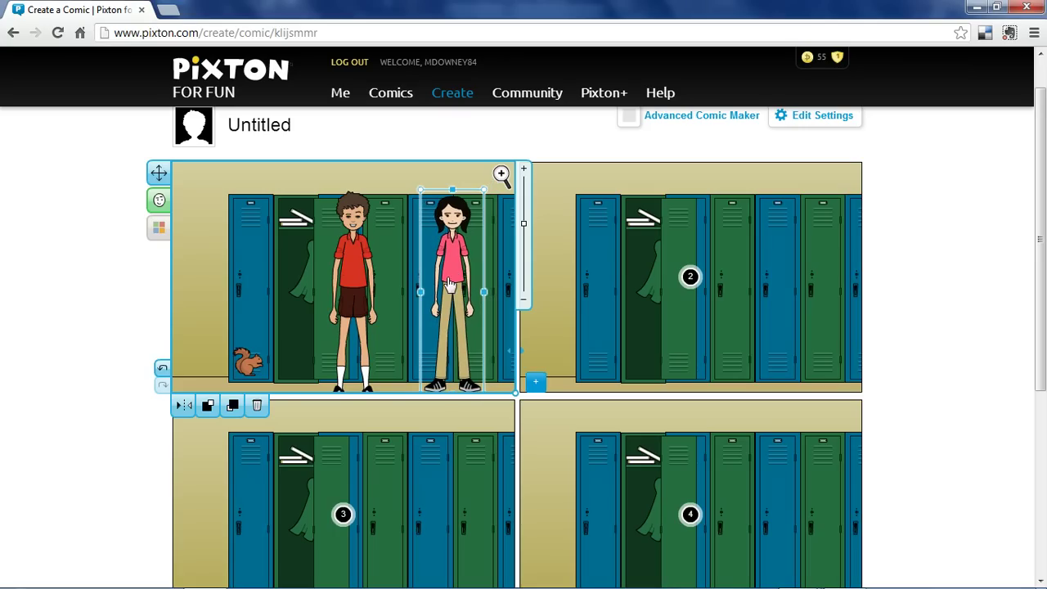
# Pose the boy by hand with one arm stretched sideways, the other bent, his head turned left and one leg kicked back.
pyautogui.click(354, 275)
pyautogui.click(351, 270)
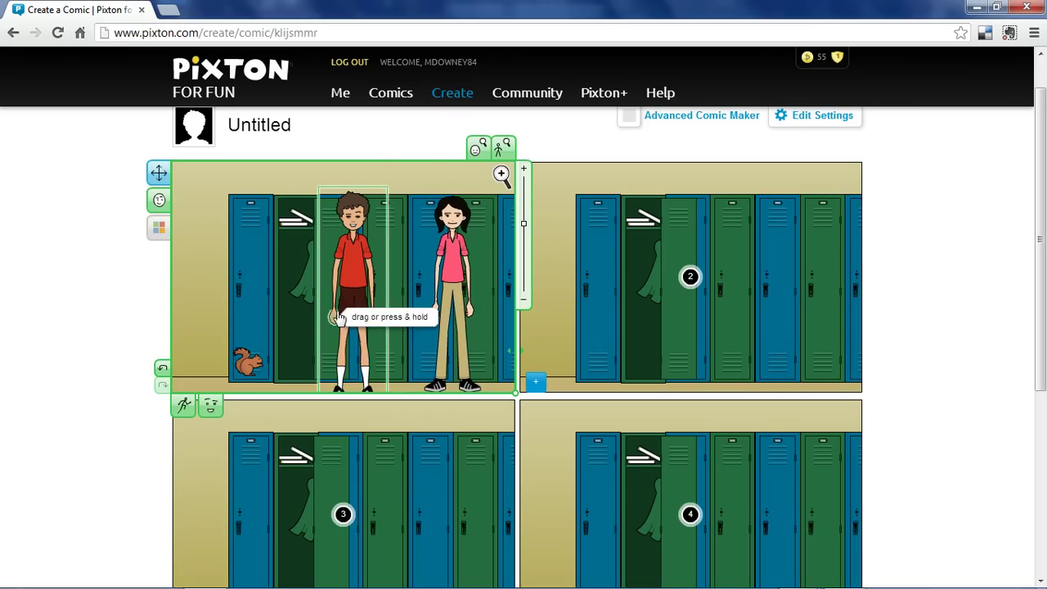
pyautogui.moveTo(339, 272); pyautogui.dragTo(396, 301)
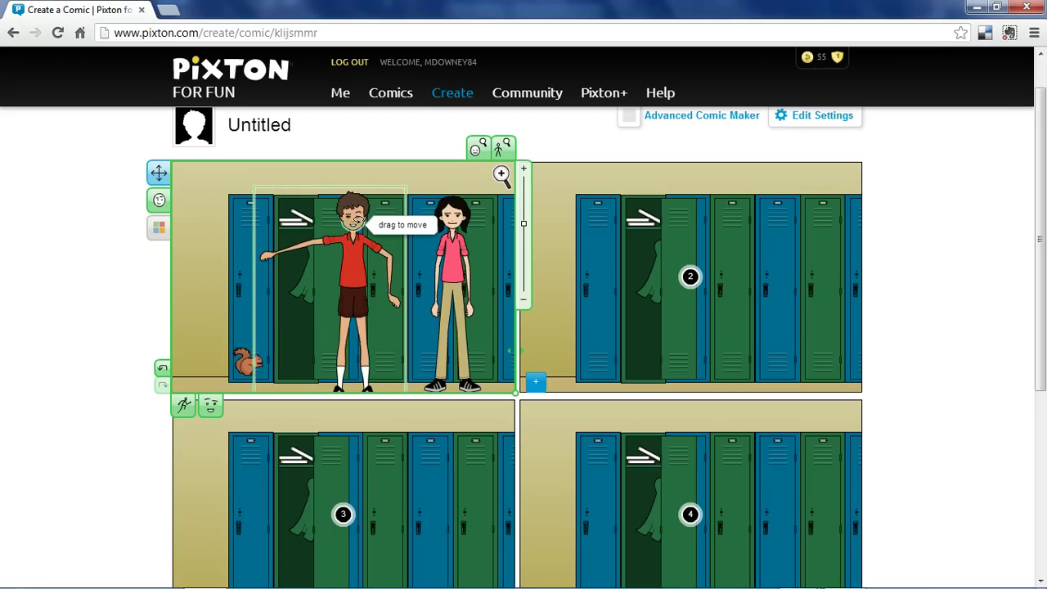
pyautogui.click(351, 220)
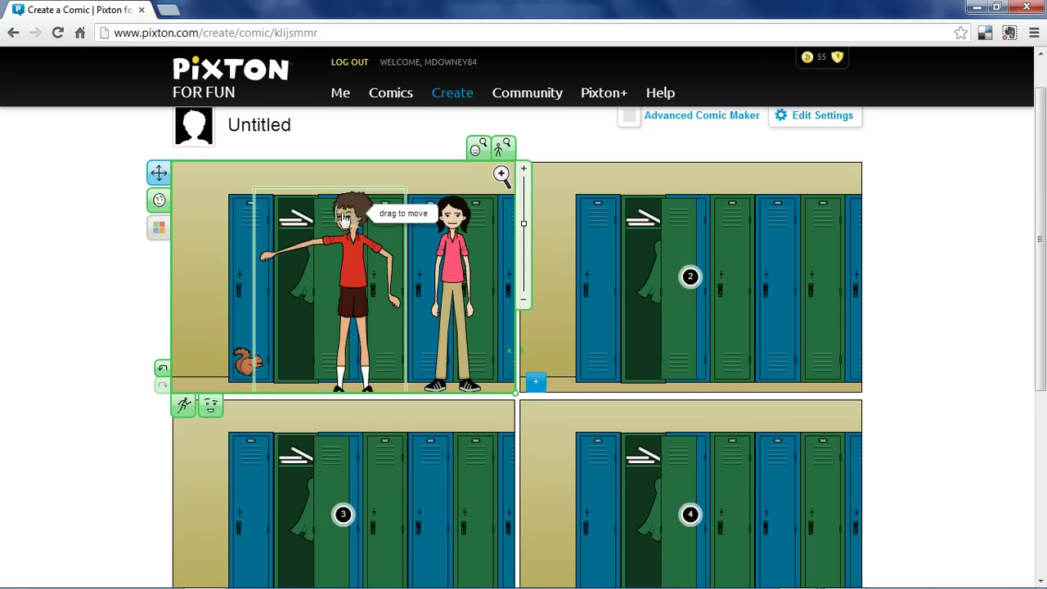
pyautogui.click(344, 219)
pyautogui.moveTo(344, 216); pyautogui.dragTo(343, 268)
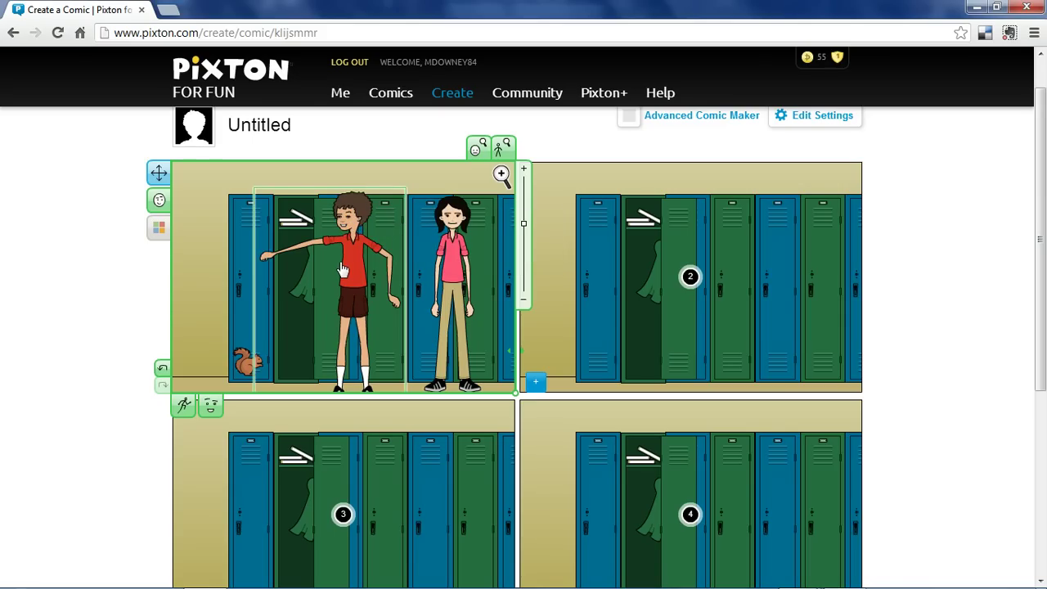
pyautogui.moveTo(346, 363); pyautogui.dragTo(292, 344)
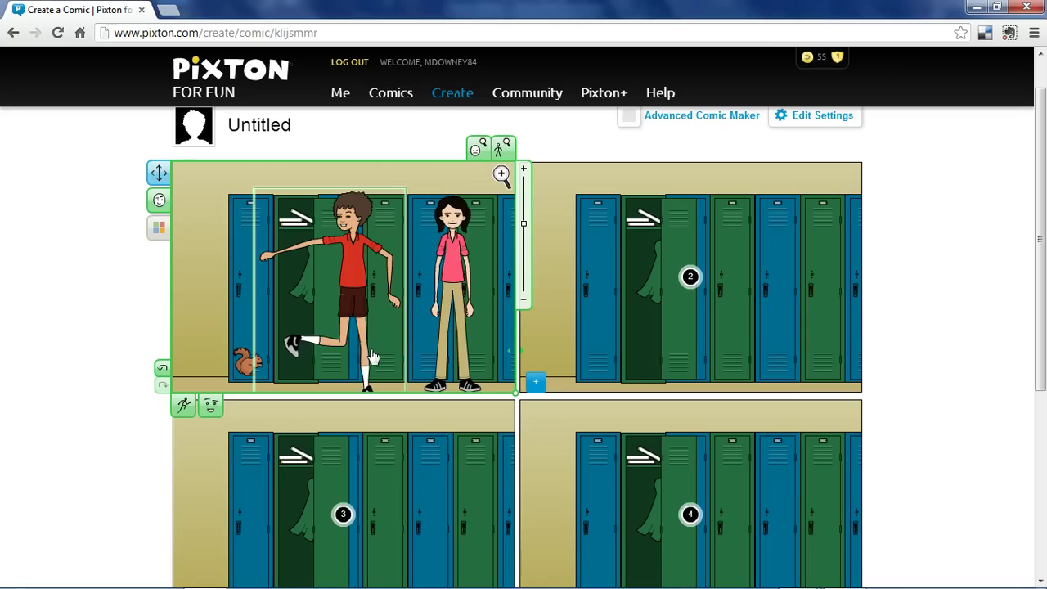
# Try two preset poses on the boy: pushing with both hands raised, and standing with his legs crossed.
pyautogui.click(184, 409)
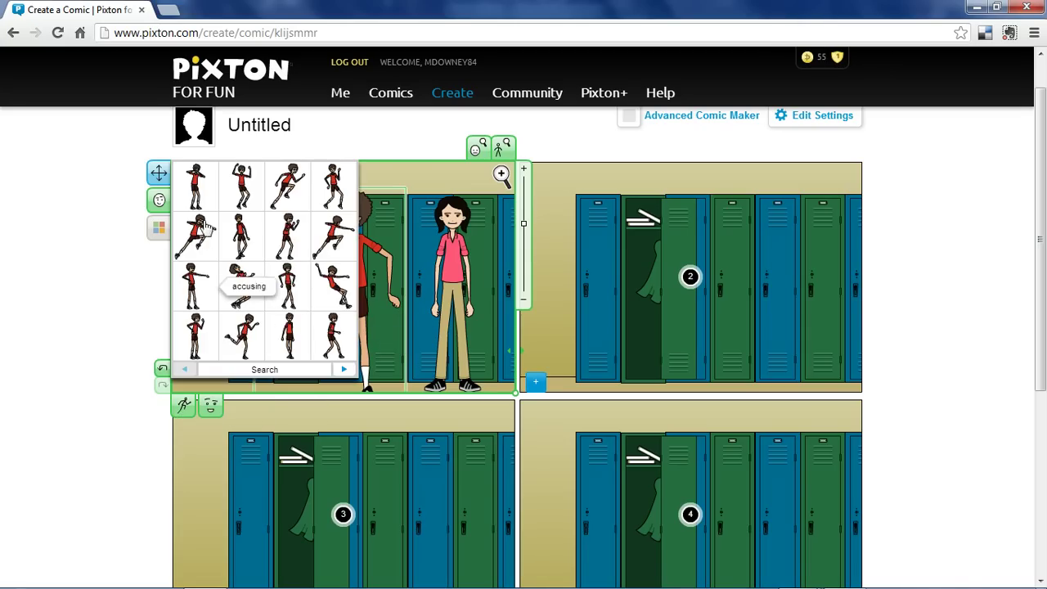
pyautogui.click(290, 244)
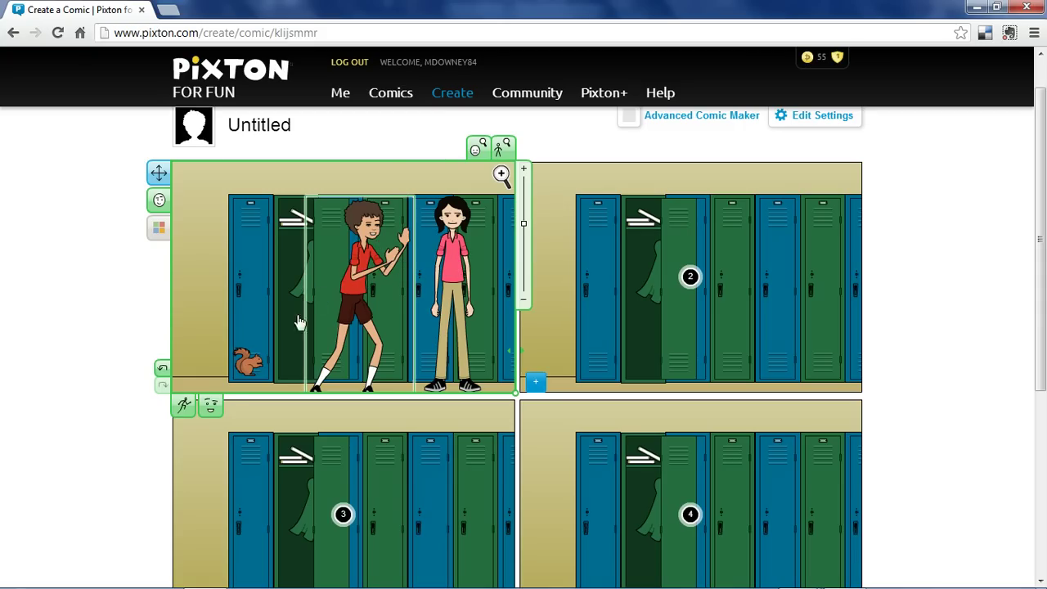
pyautogui.click(184, 404)
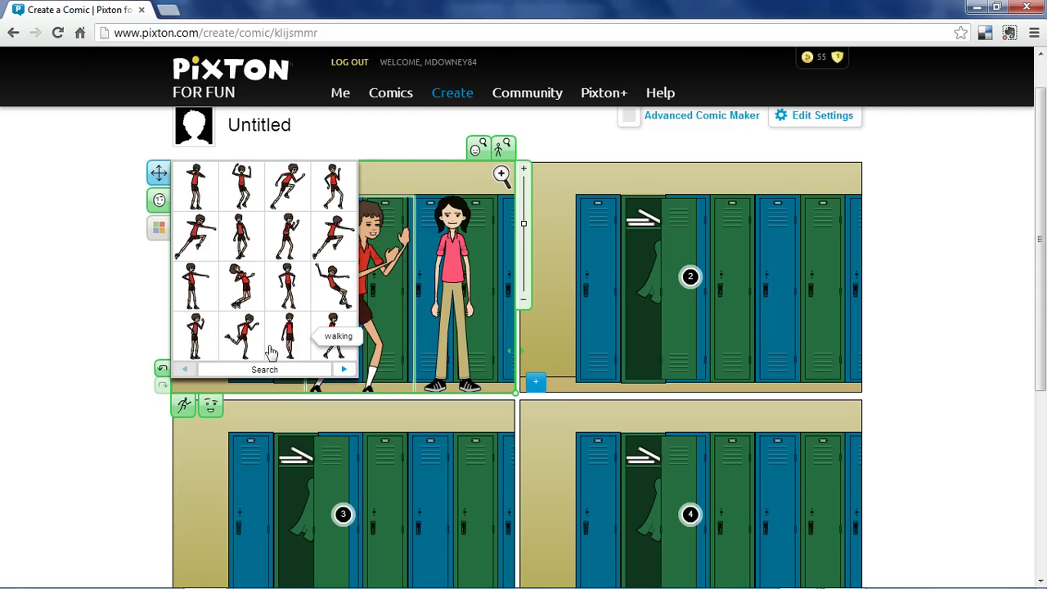
pyautogui.click(296, 345)
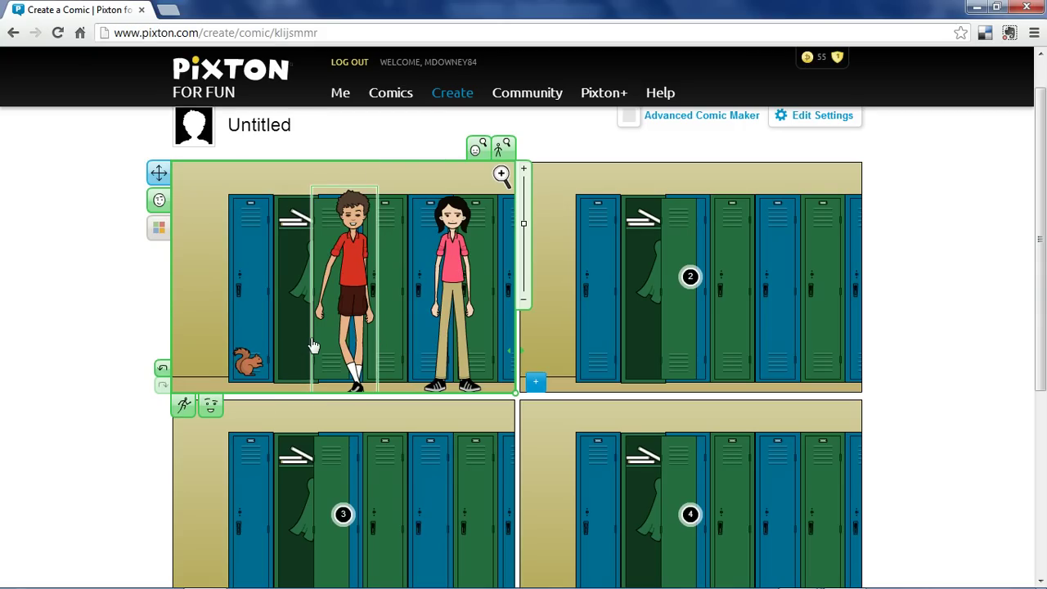
# Apply the preset standing pose with one raised hand to the boy and mirror him to face the squirrel.
pyautogui.click(185, 407)
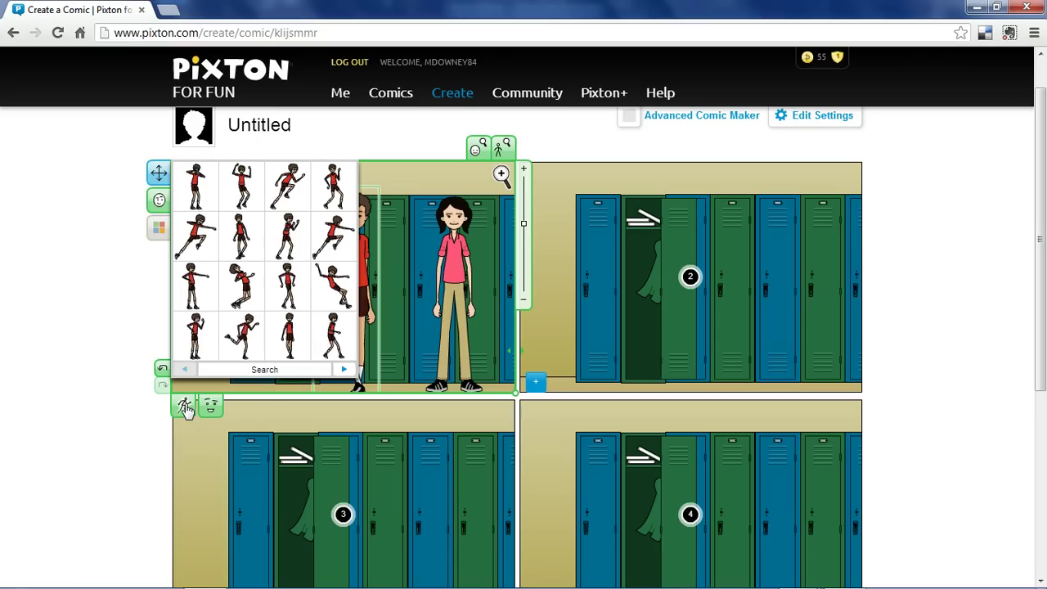
pyautogui.click(343, 371)
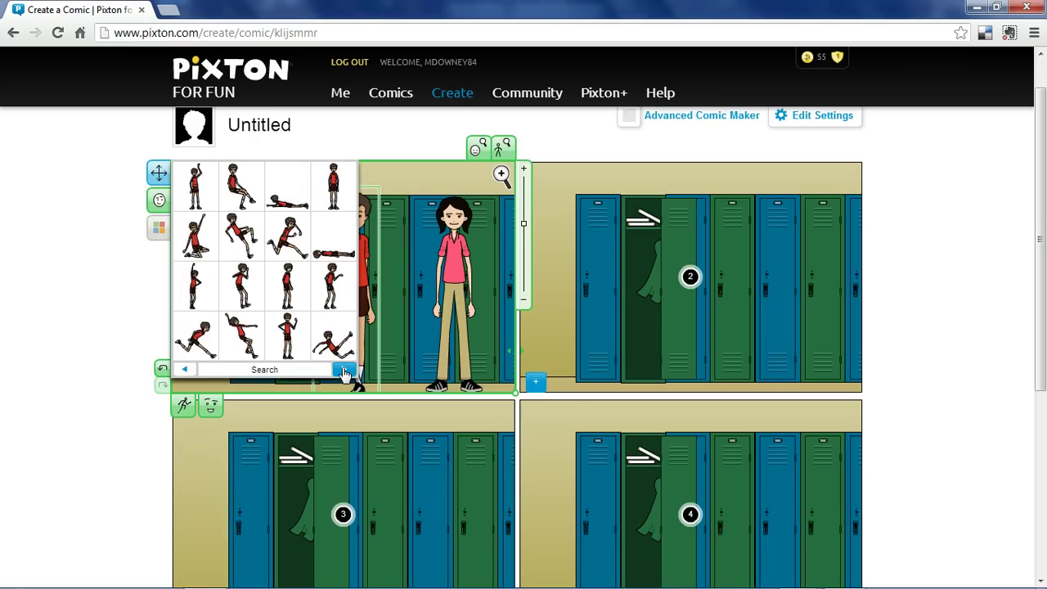
pyautogui.click(293, 192)
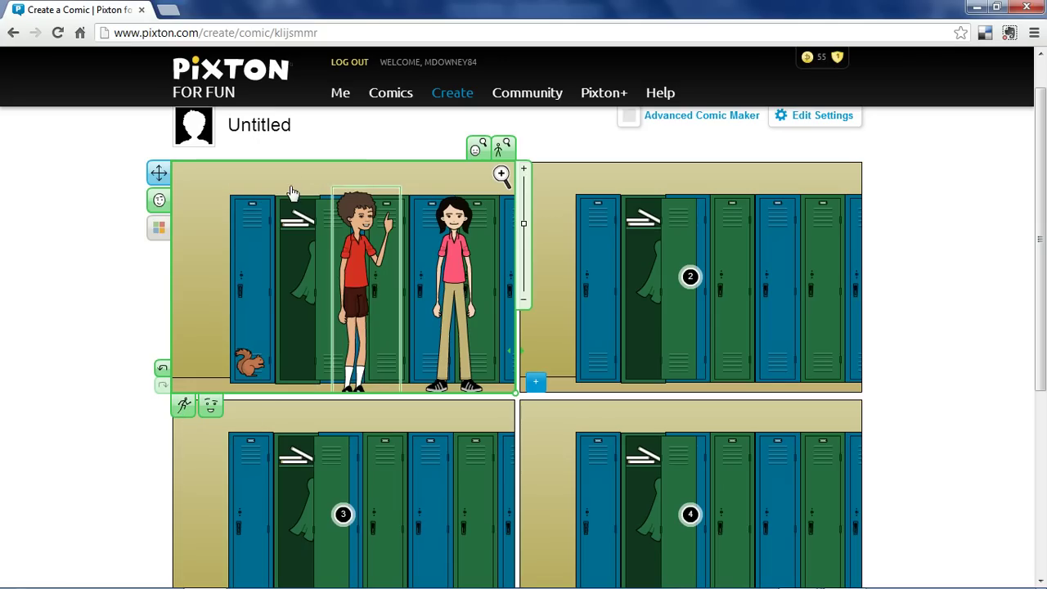
pyautogui.click(360, 278)
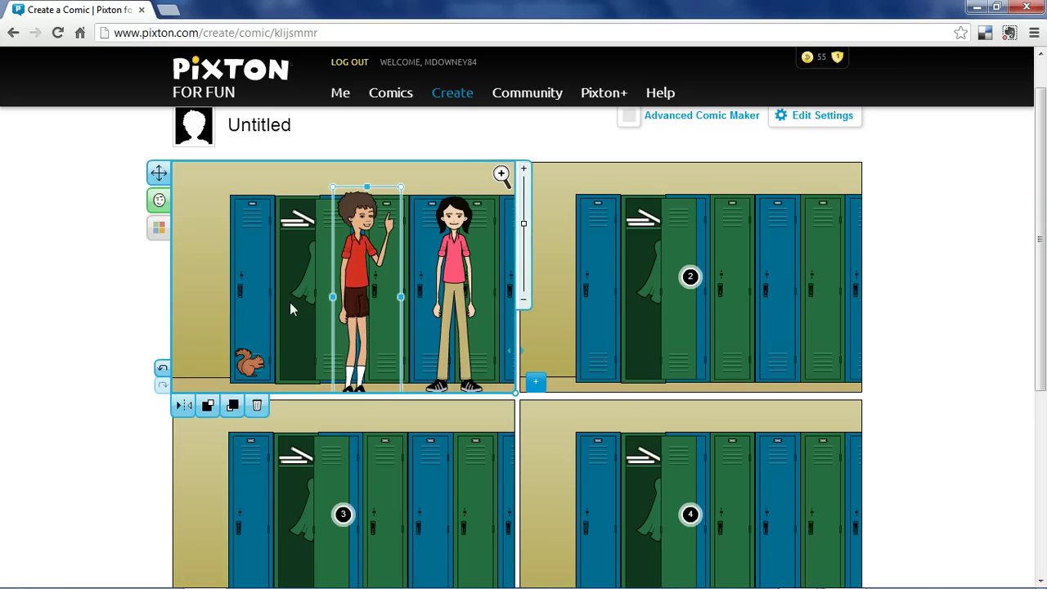
pyautogui.click(185, 406)
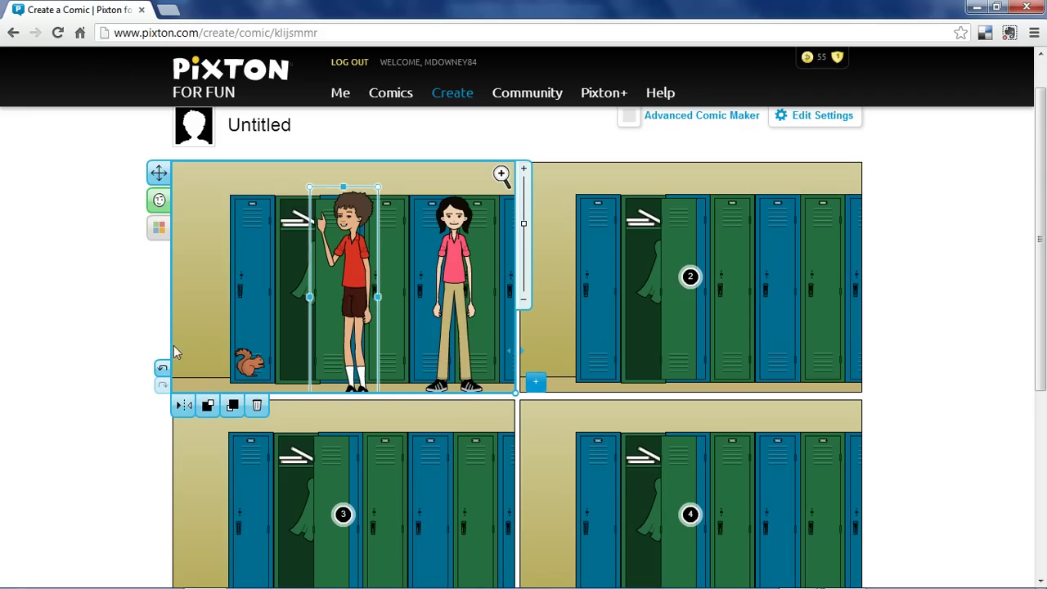
# Lower the boy's raised arm so that it points down toward the squirrel.
pyautogui.click(327, 245)
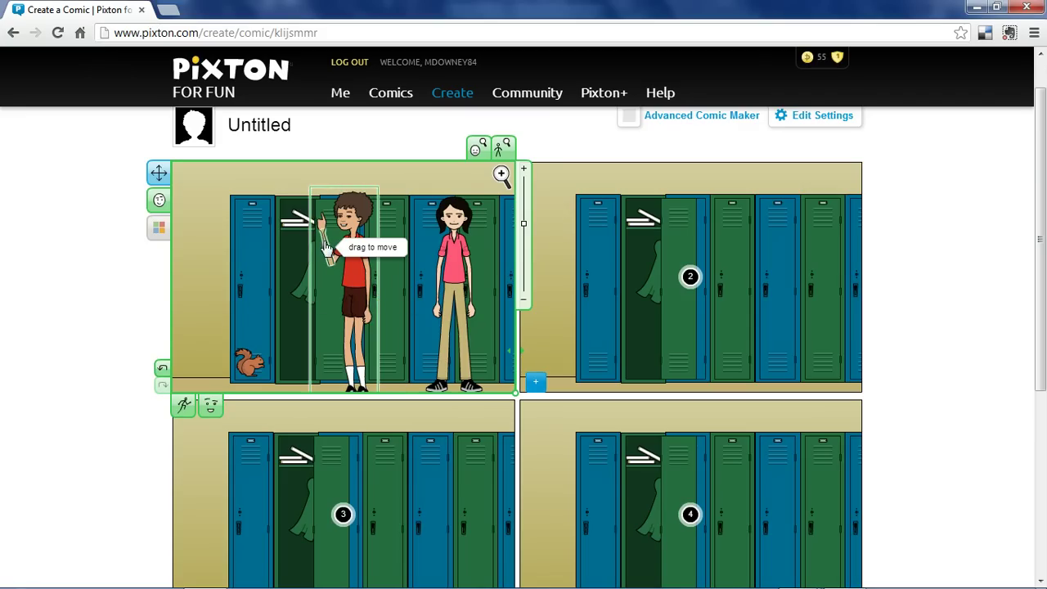
pyautogui.moveTo(326, 250); pyautogui.dragTo(322, 291)
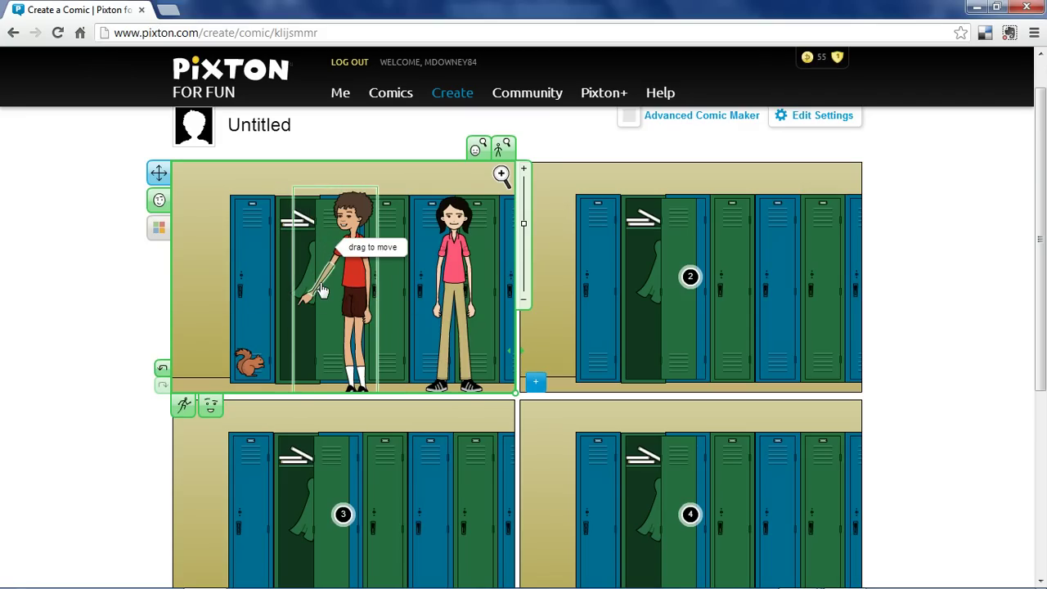
pyautogui.click(92, 333)
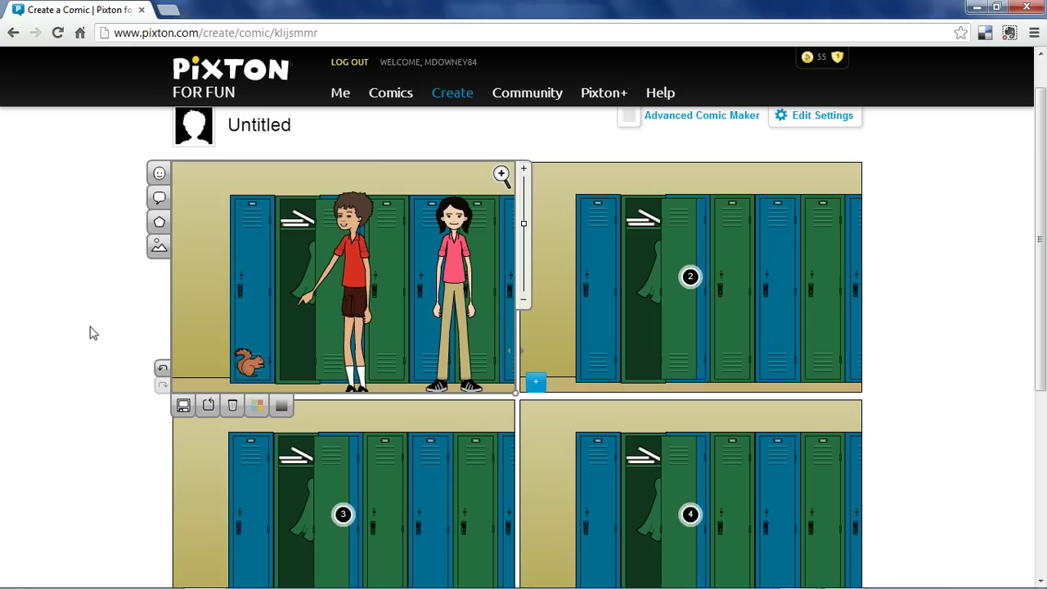
# Turn the girl's head to the left so she looks toward the boy and the squirrel.
pyautogui.click(458, 258)
pyautogui.click(460, 223)
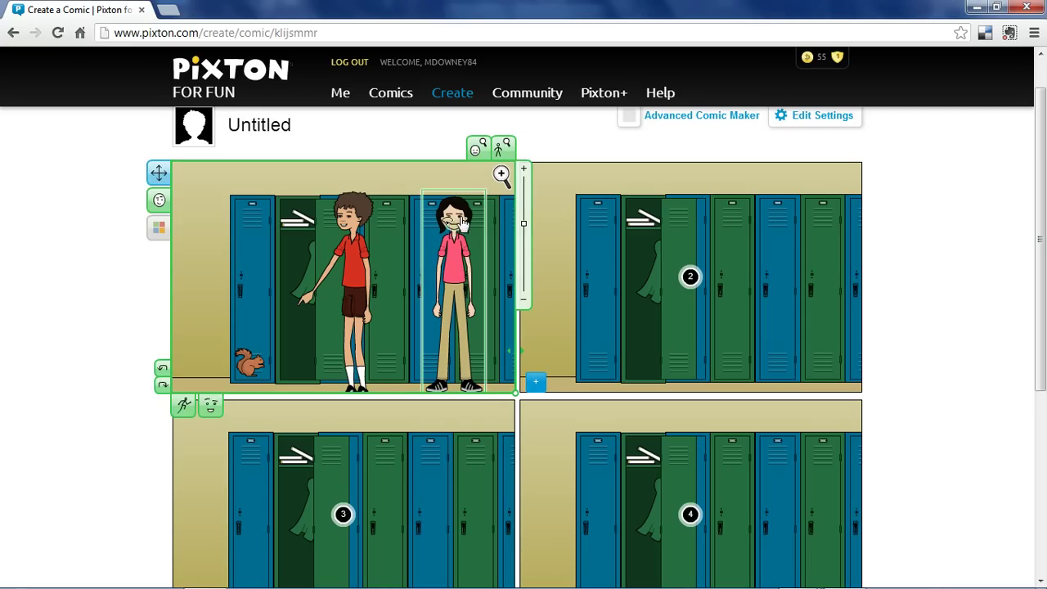
pyautogui.moveTo(454, 214); pyautogui.dragTo(447, 215)
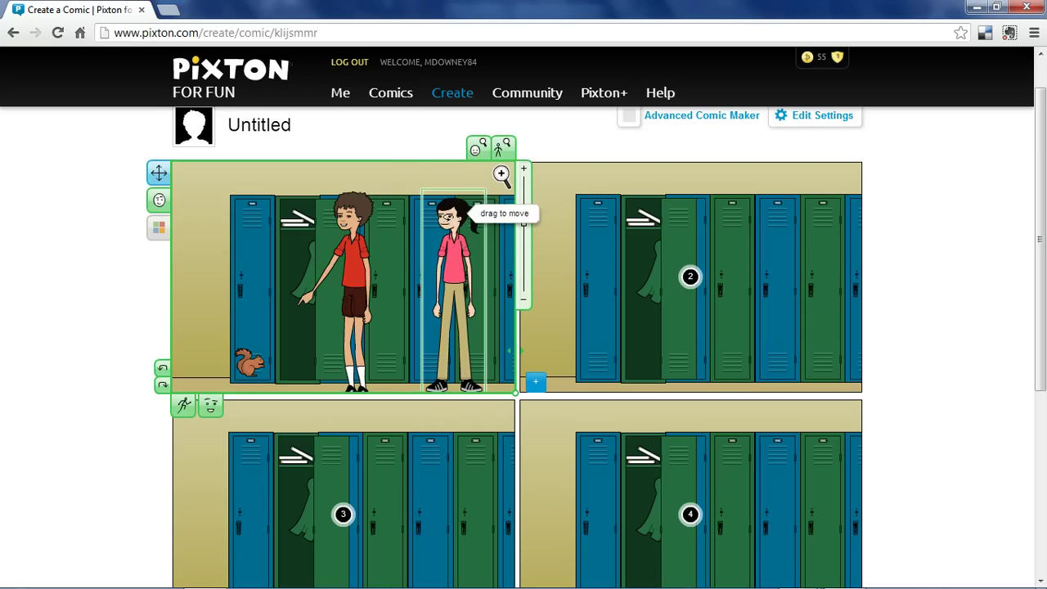
# Give the girl the preset worried expression with an open mouth.
pyautogui.click(209, 409)
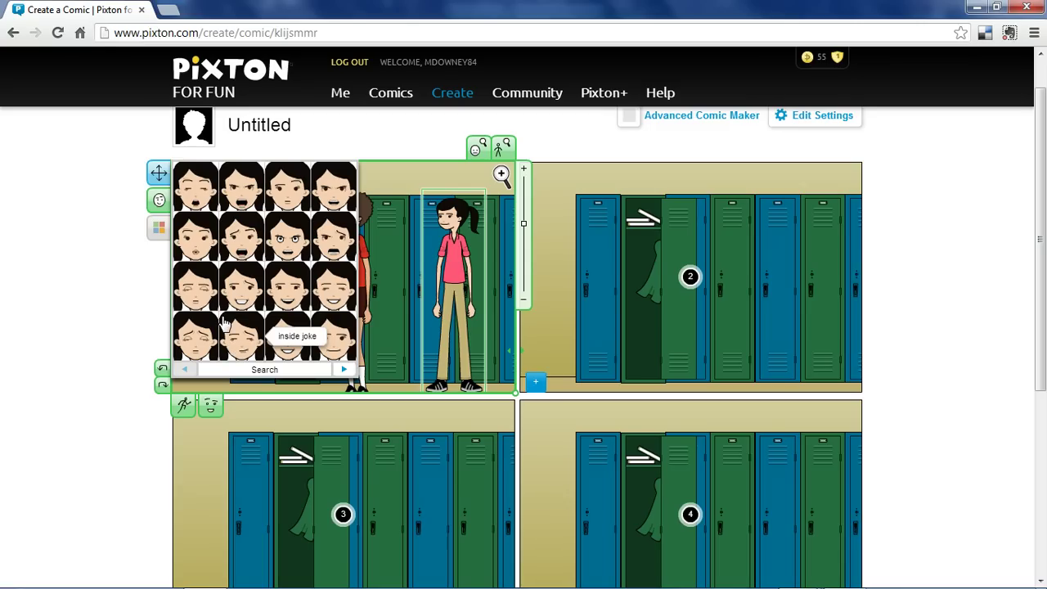
pyautogui.click(344, 370)
pyautogui.click(345, 369)
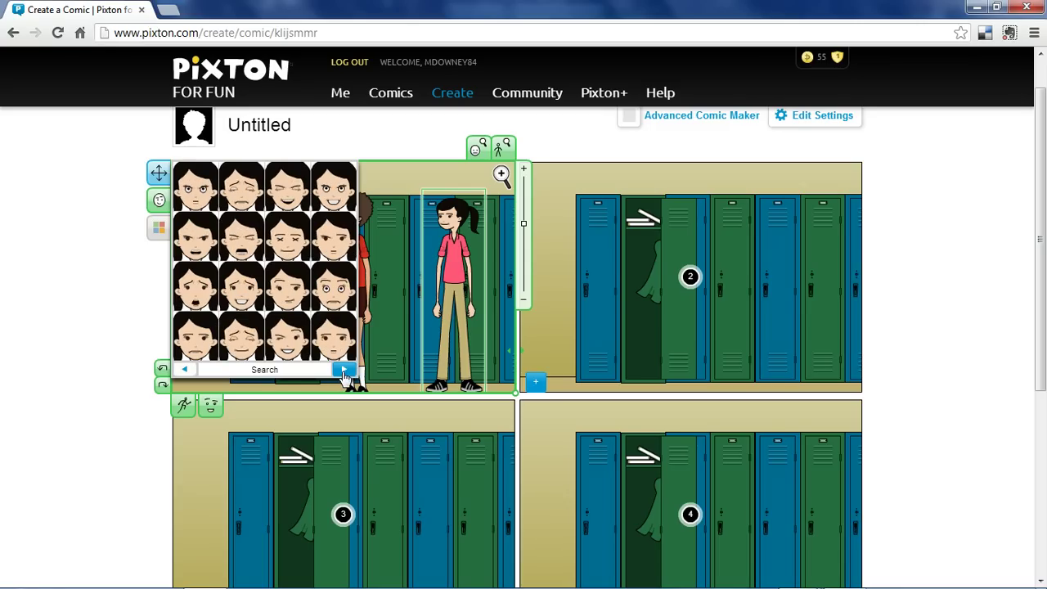
pyautogui.click(197, 298)
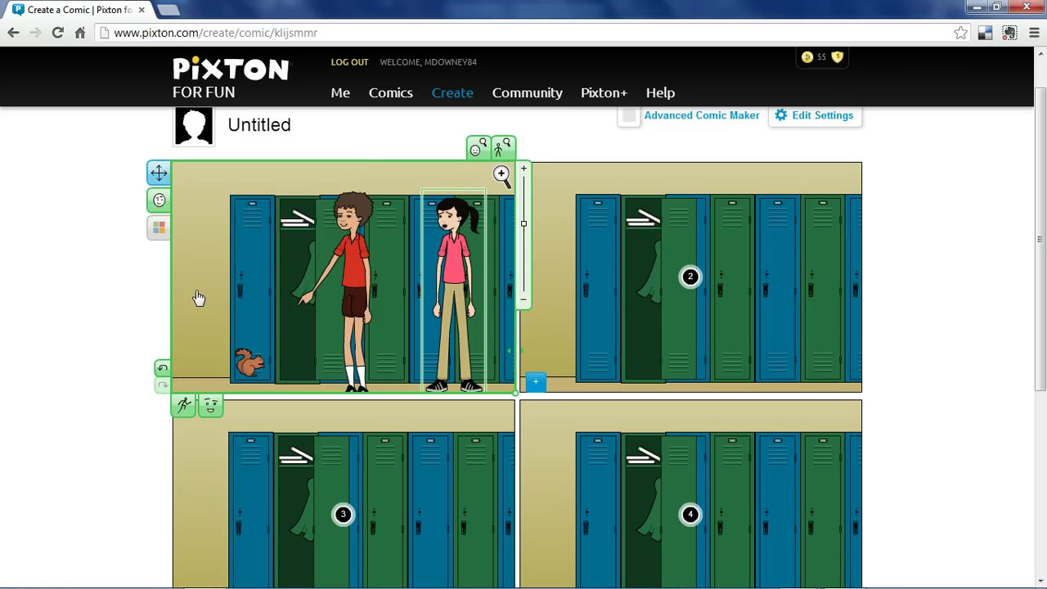
pyautogui.click(120, 326)
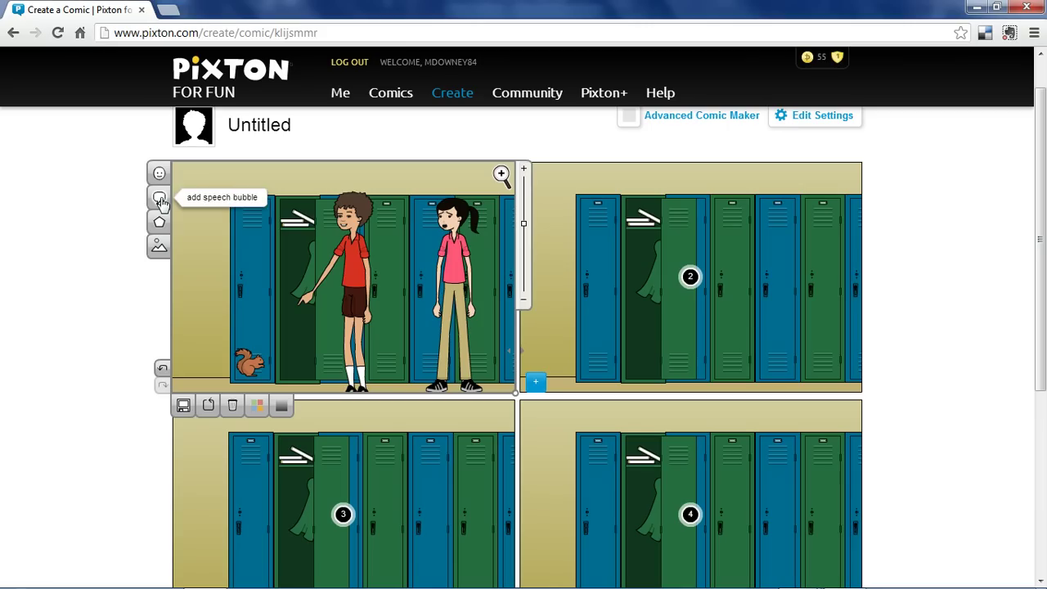
# Add two empty speech bubbles to panel 1, one above the squirrel and one between the boy and the girl.
pyautogui.click(160, 200)
pyautogui.moveTo(382, 215); pyautogui.dragTo(254, 202)
pyautogui.click(122, 271)
pyautogui.click(160, 198)
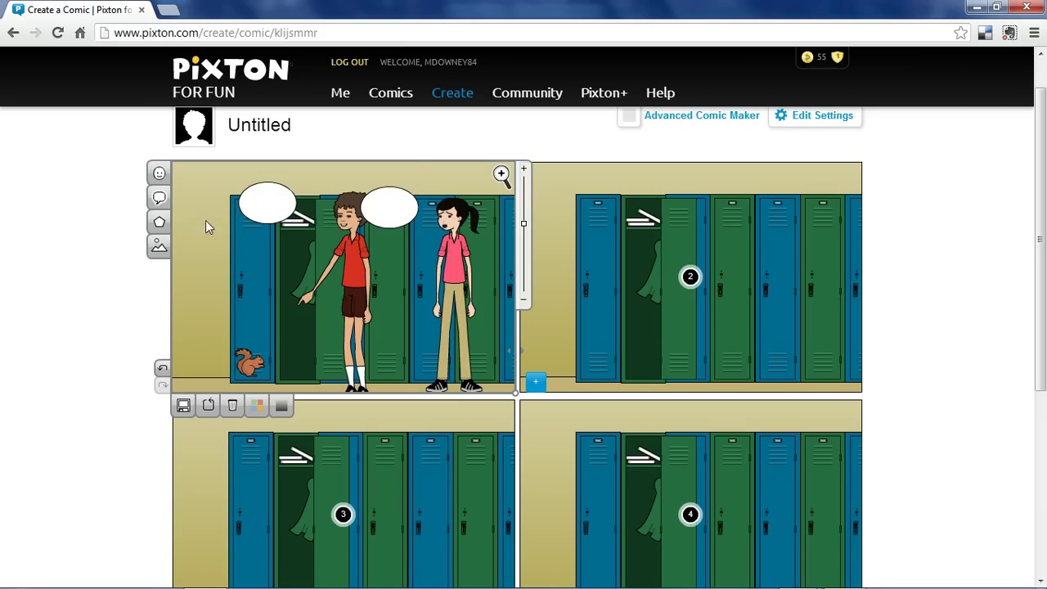
# Enter "Check it out, a squirrel in the hallway!" in the bubble above the squirrel and "Be careful! He might have rabies!" in the other bubble.
pyautogui.click(372, 218)
pyautogui.click(119, 294)
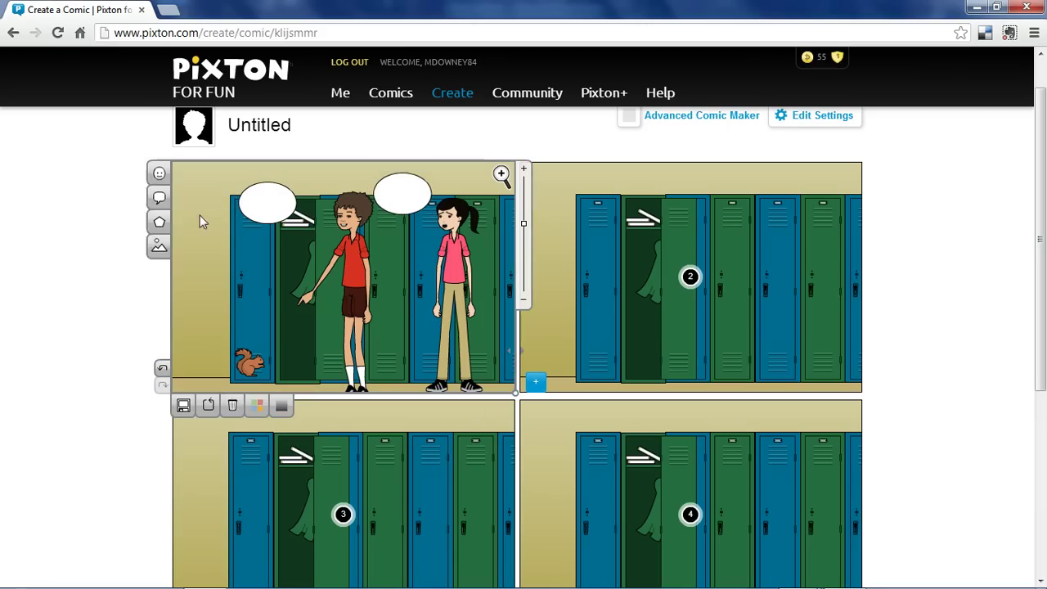
pyautogui.write('Check it out, a squirrel in the hallway!')
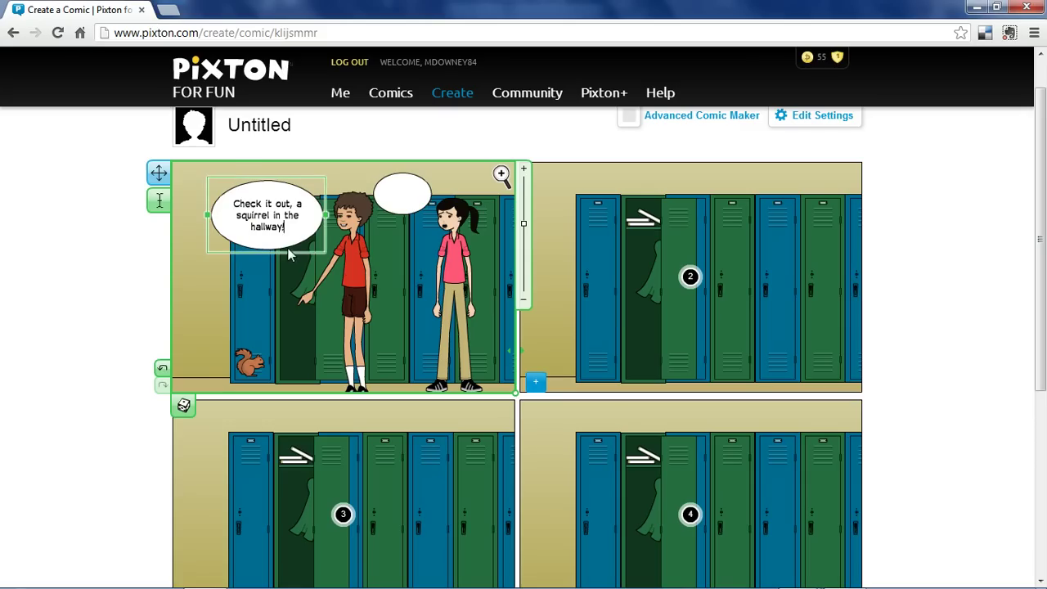
pyautogui.click(98, 278)
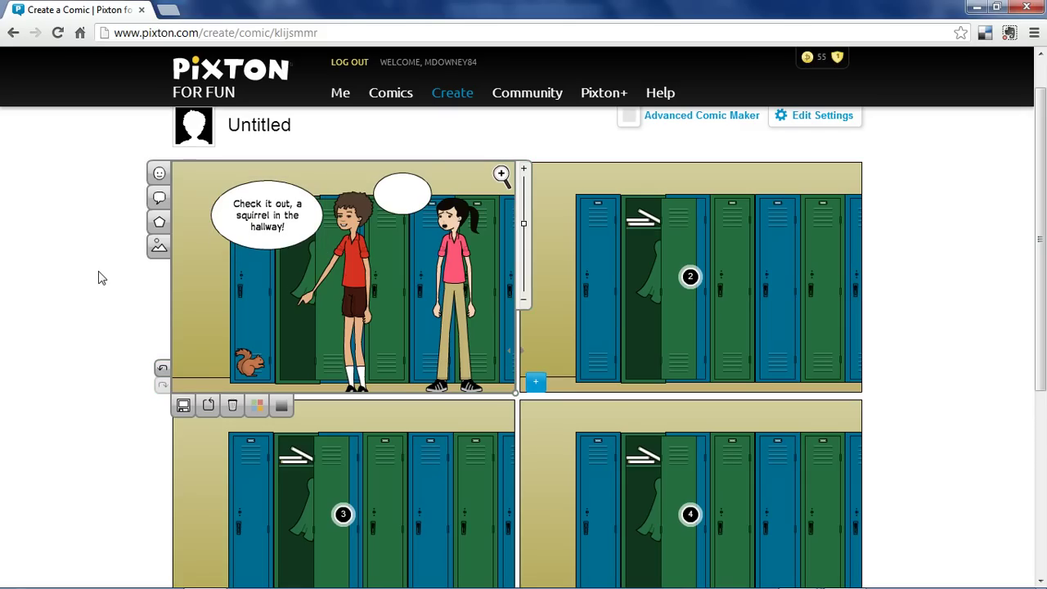
pyautogui.click(402, 198)
pyautogui.write('Be careful! He might have rabies!')
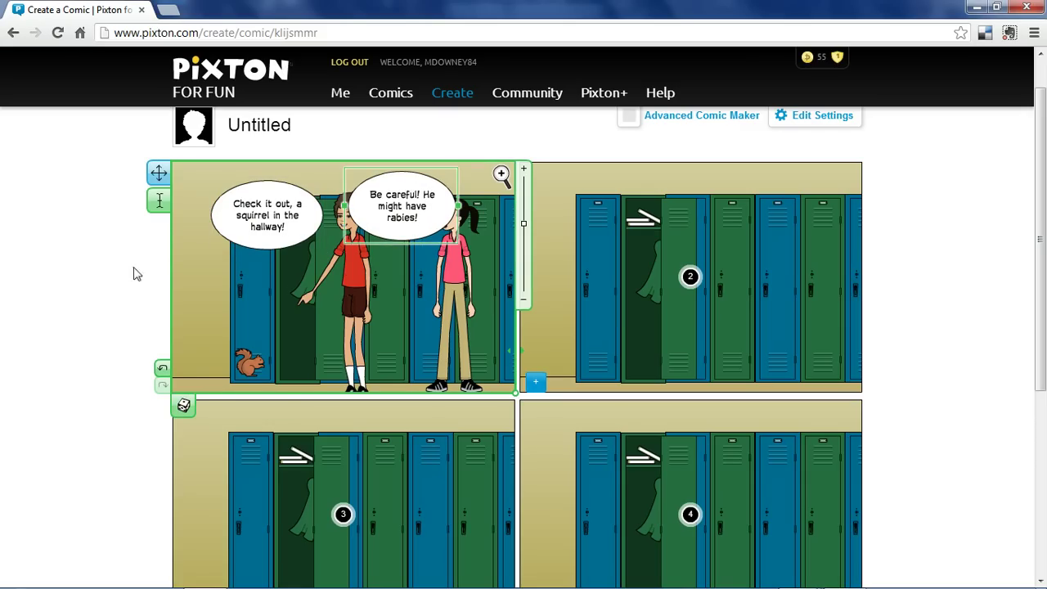
# Reposition the boy, the girl and both speech bubbles in panel 1 so that the bubbles no longer cover their faces.
pyautogui.moveTo(350, 272); pyautogui.dragTo(333, 270)
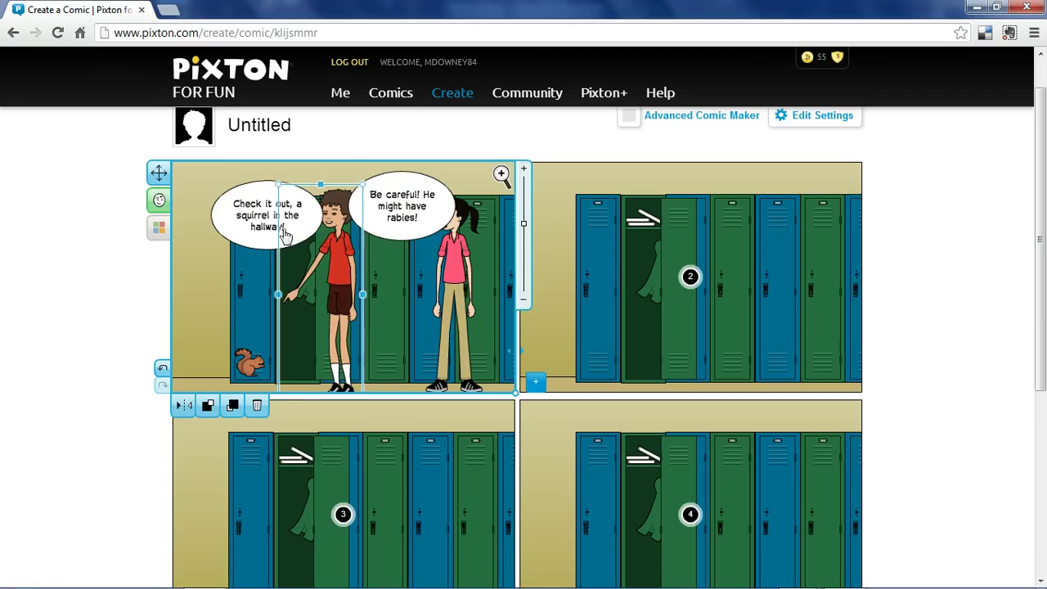
pyautogui.click(237, 208)
pyautogui.moveTo(256, 221); pyautogui.dragTo(234, 209)
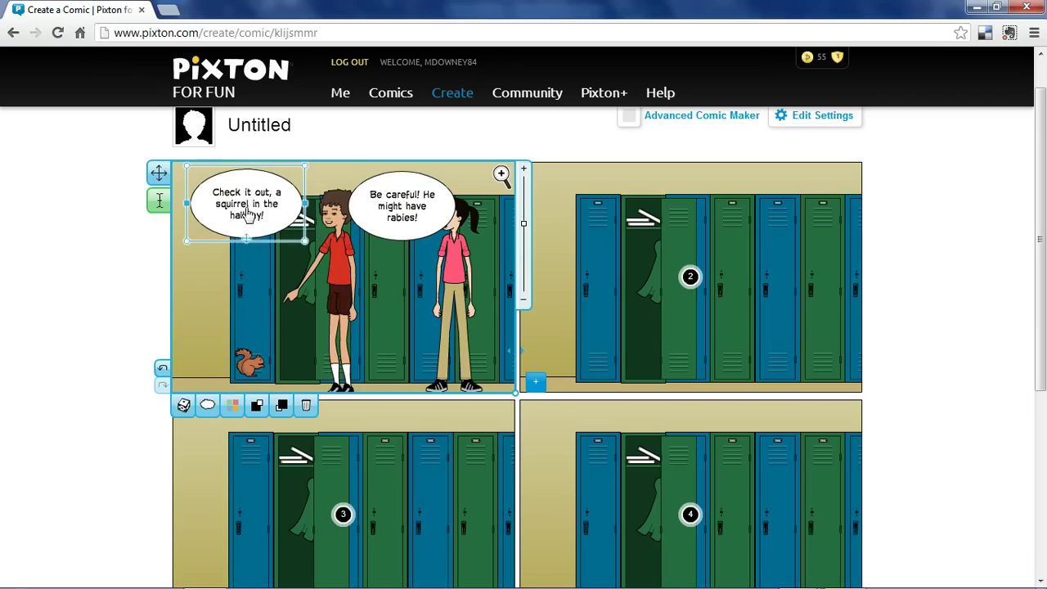
pyautogui.click(325, 260)
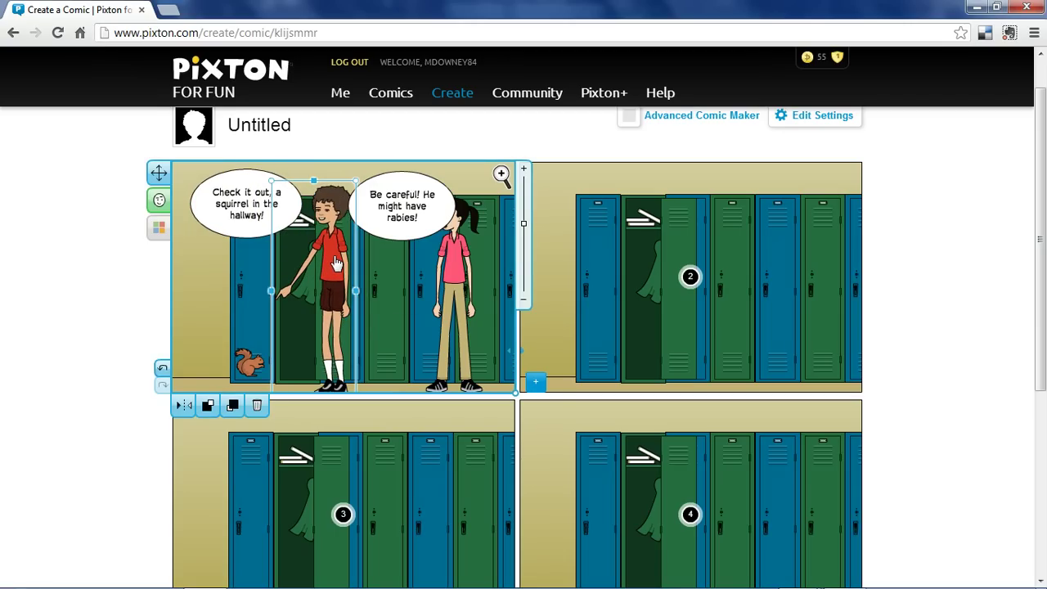
pyautogui.click(454, 268)
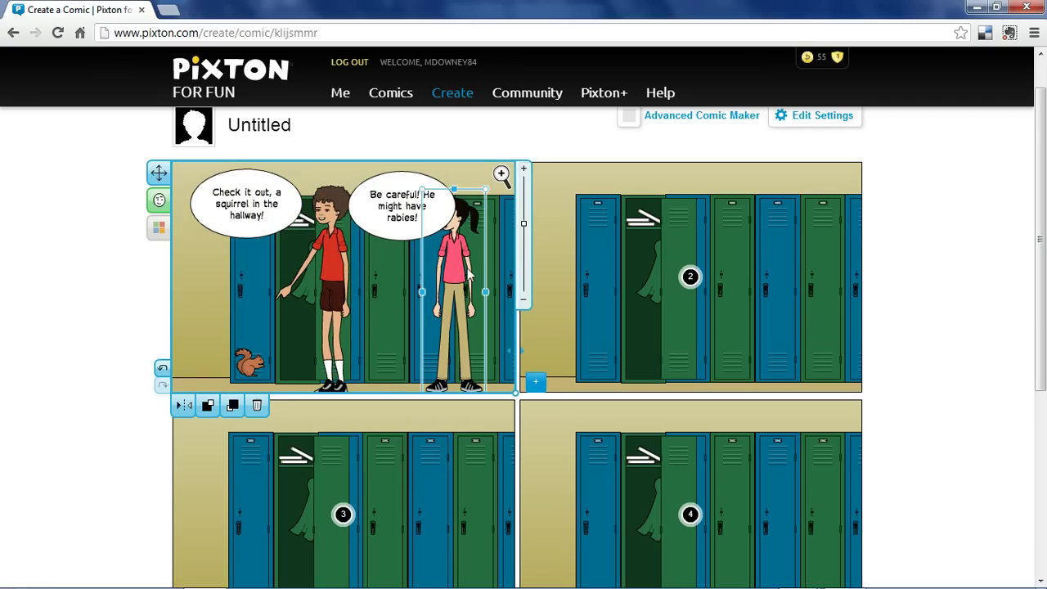
pyautogui.click(409, 206)
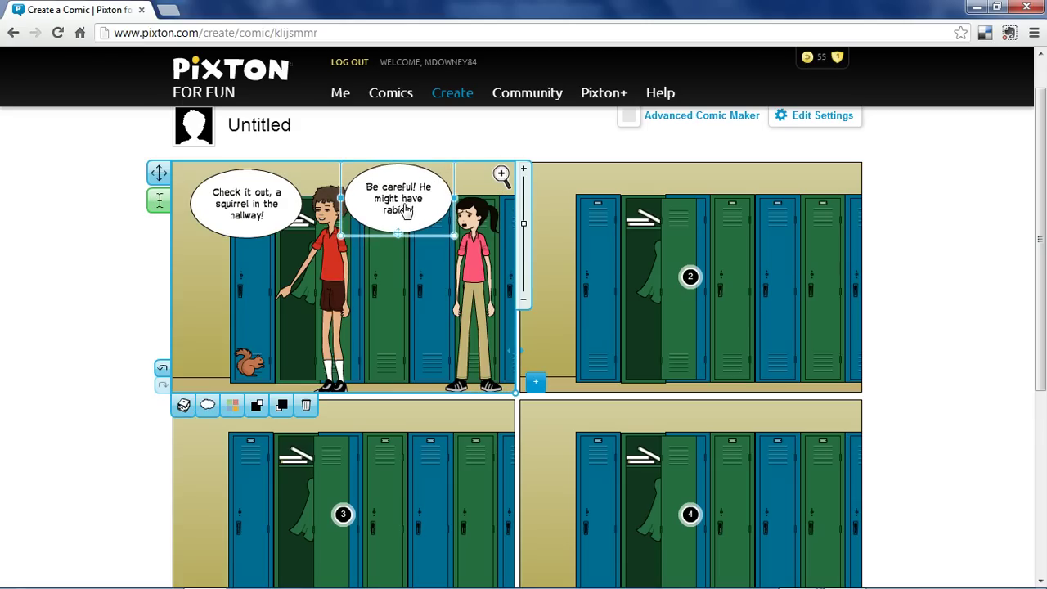
# Move the boy in panel 1 slightly closer to the squirrel and lower his pointing arm a little.
pyautogui.click(328, 278)
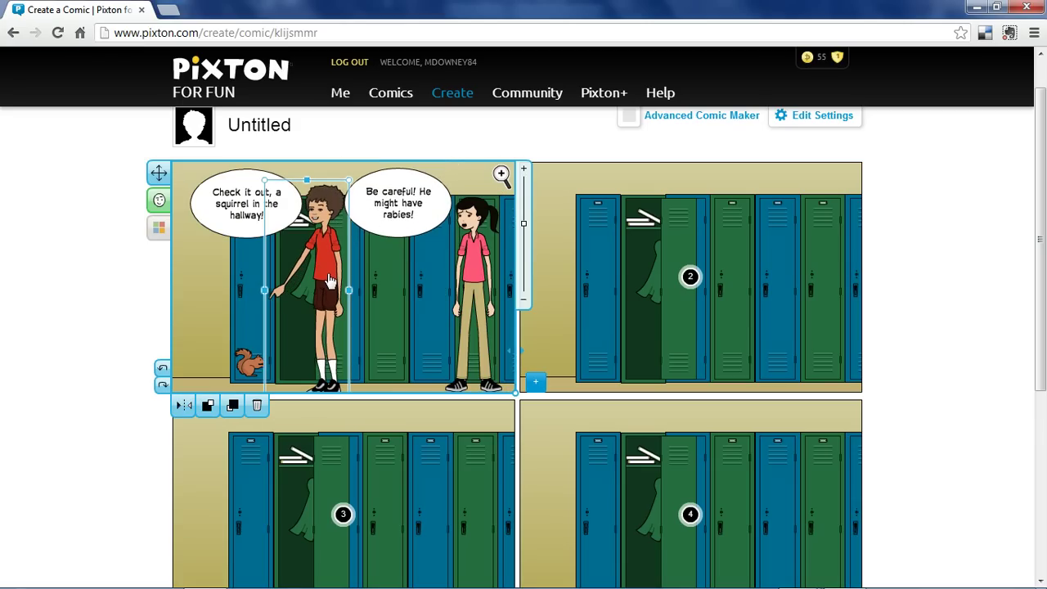
pyautogui.click(328, 278)
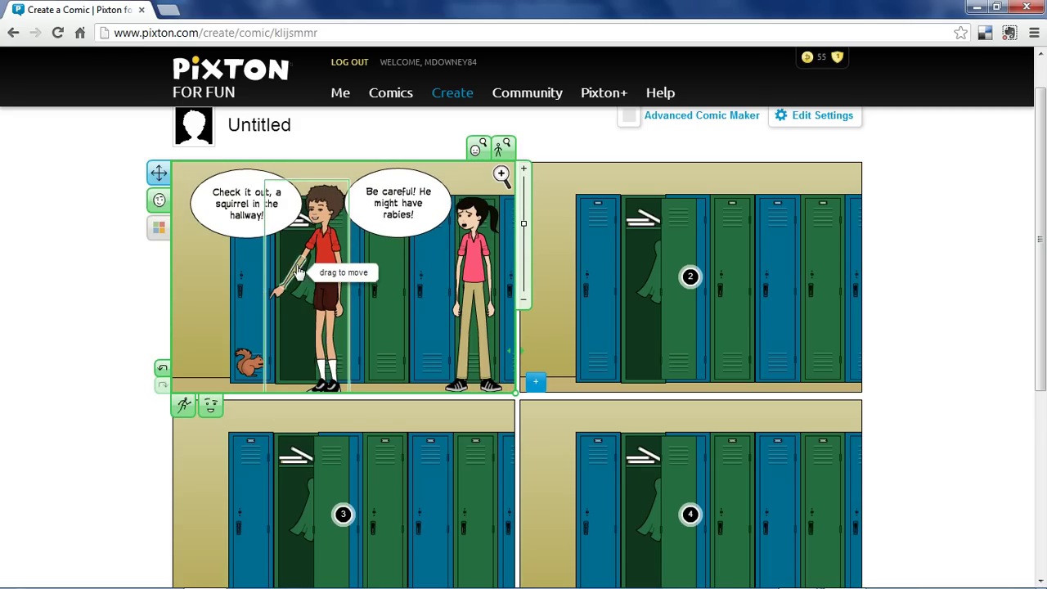
pyautogui.moveTo(298, 272); pyautogui.dragTo(296, 279)
pyautogui.click(149, 281)
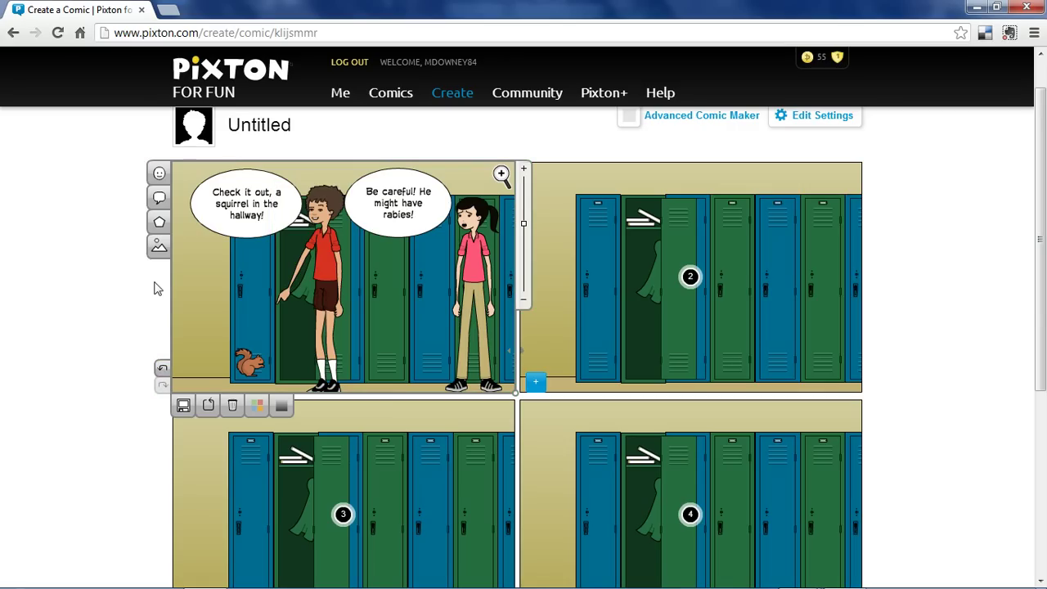
# Copy the squirrel, both characters and both speech bubbles from panel 1 and paste them into panel 2.
pyautogui.click(275, 210)
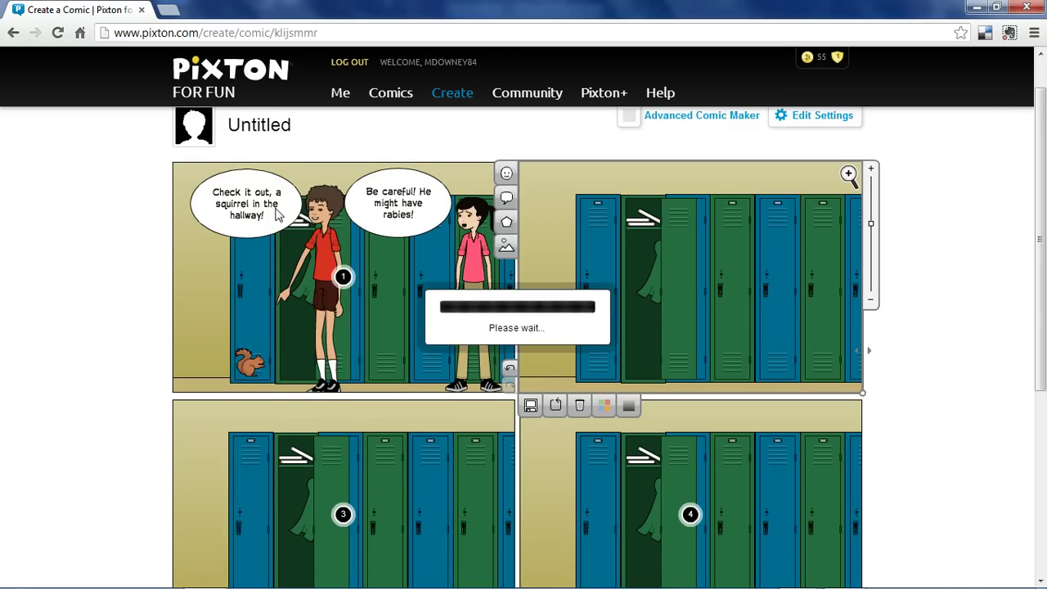
pyautogui.click(325, 219)
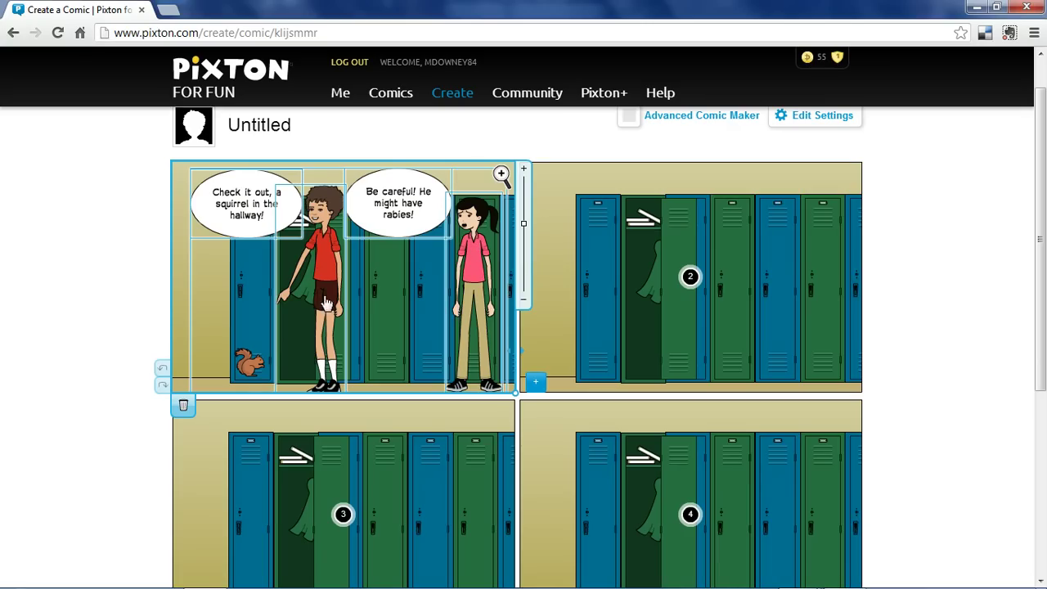
pyautogui.rightClick(402, 226)
pyautogui.click(458, 243)
pyautogui.click(810, 244)
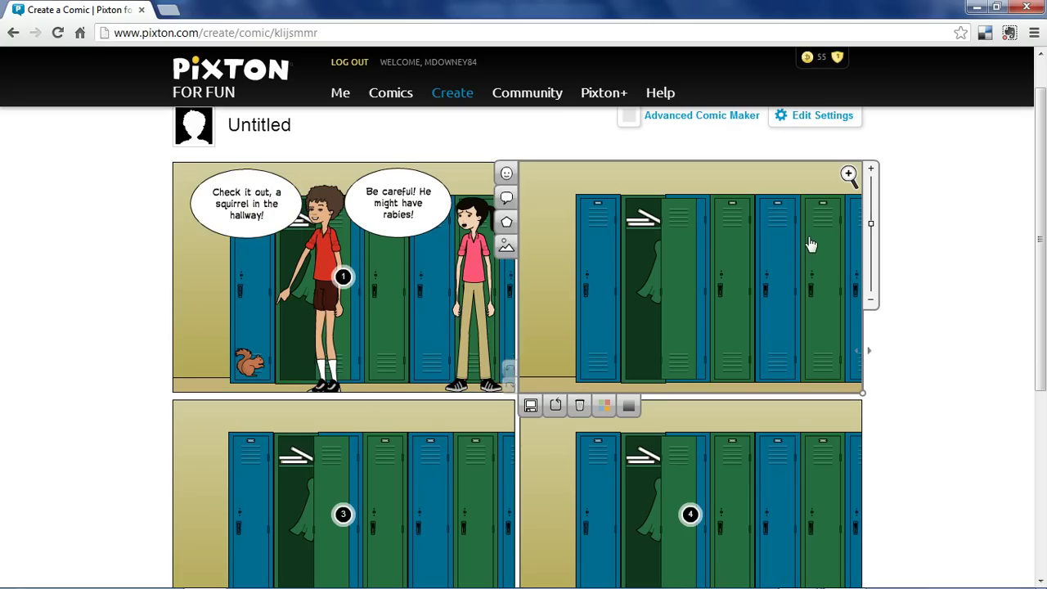
pyautogui.rightClick(728, 274)
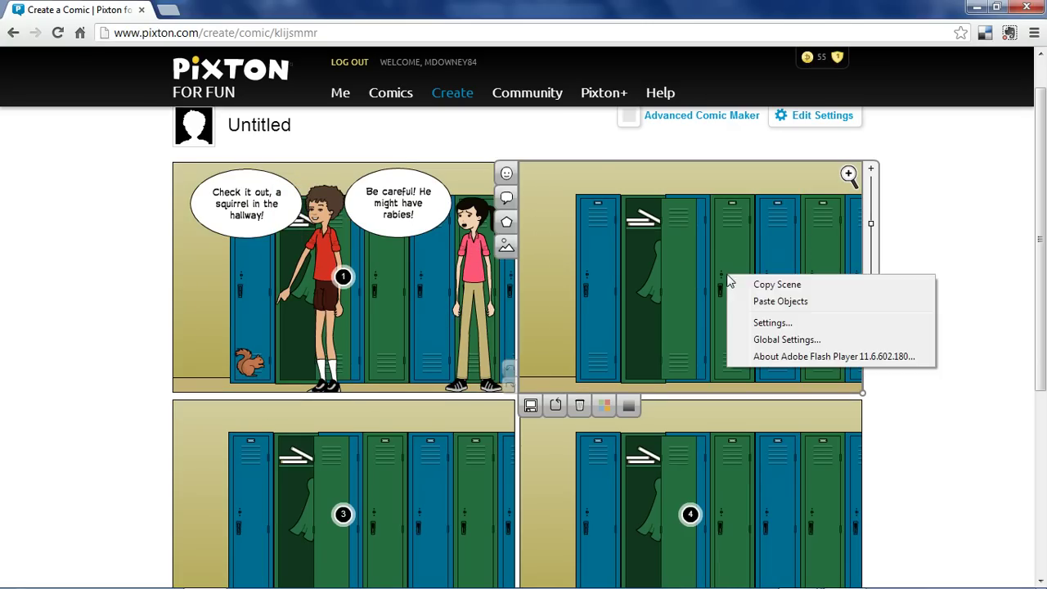
pyautogui.click(769, 299)
# In panel 1, attach the squirrel bubble's tail to the boy and the rabies bubble's tail to the girl.
pyautogui.click(281, 231)
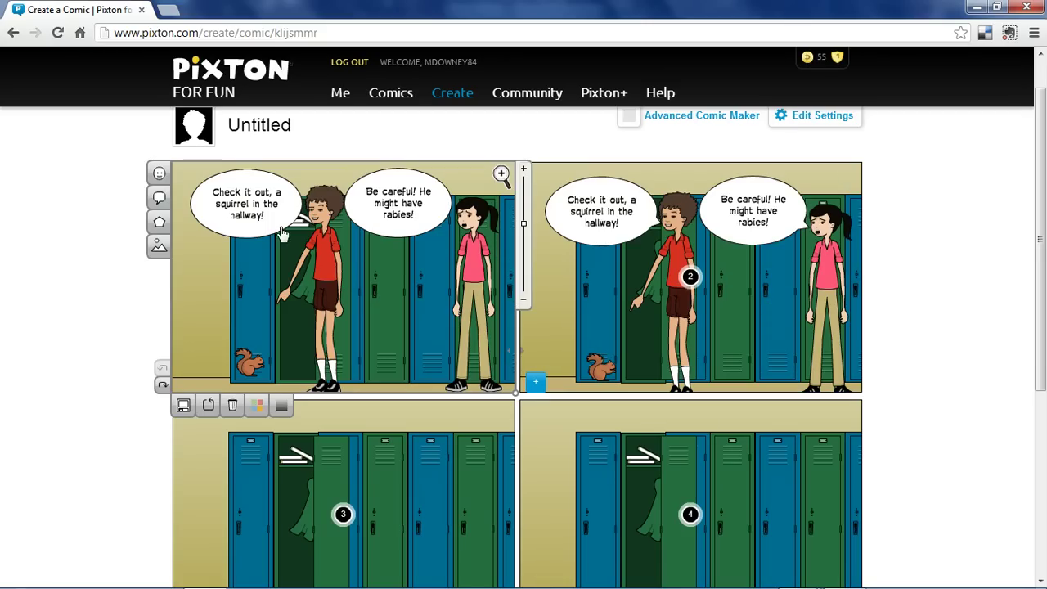
pyautogui.click(280, 231)
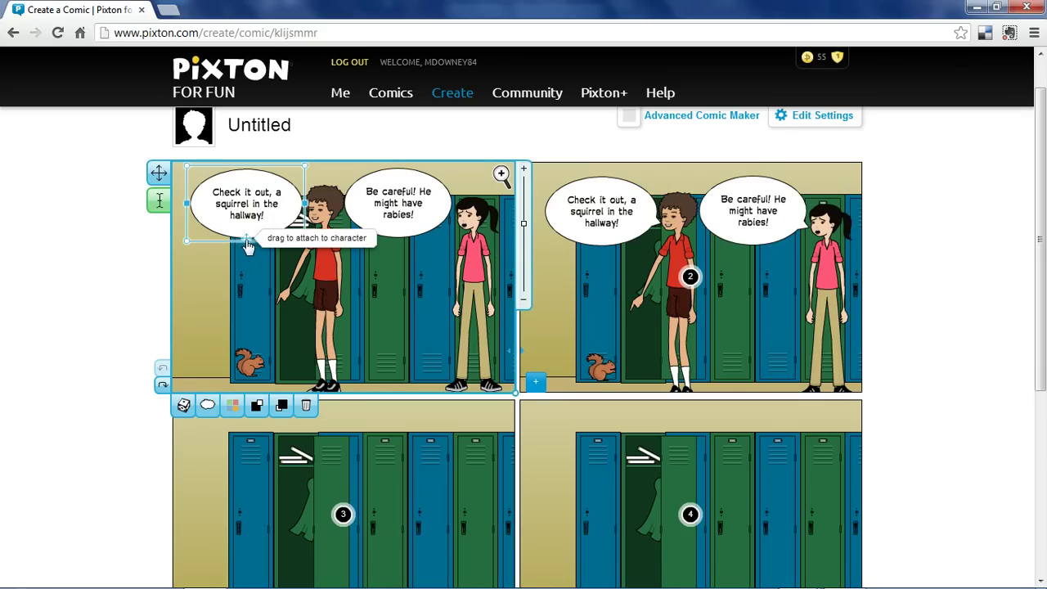
pyautogui.moveTo(248, 245); pyautogui.dragTo(308, 231)
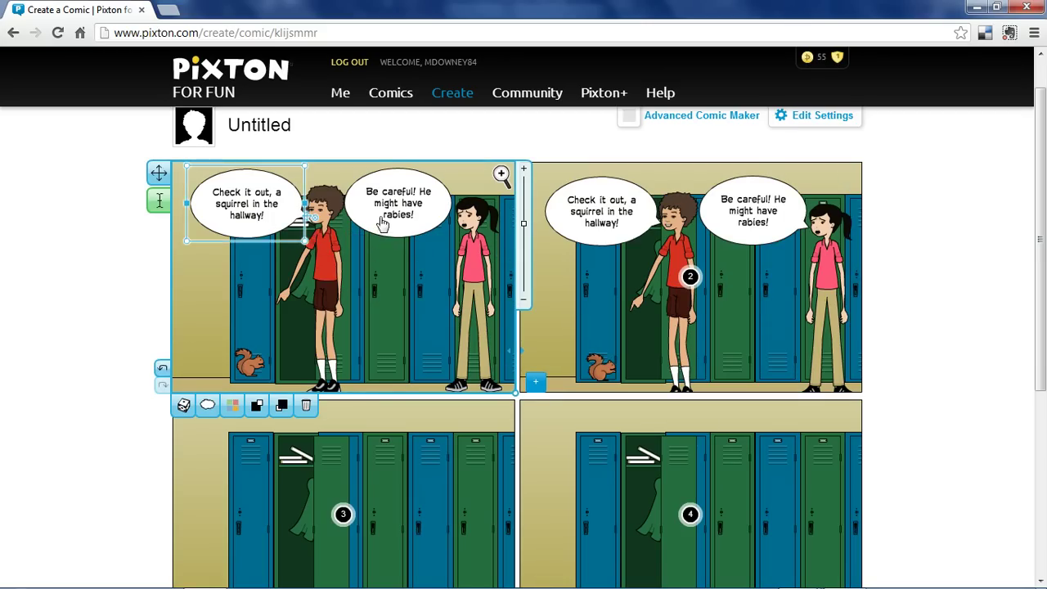
pyautogui.click(389, 232)
pyautogui.click(409, 241)
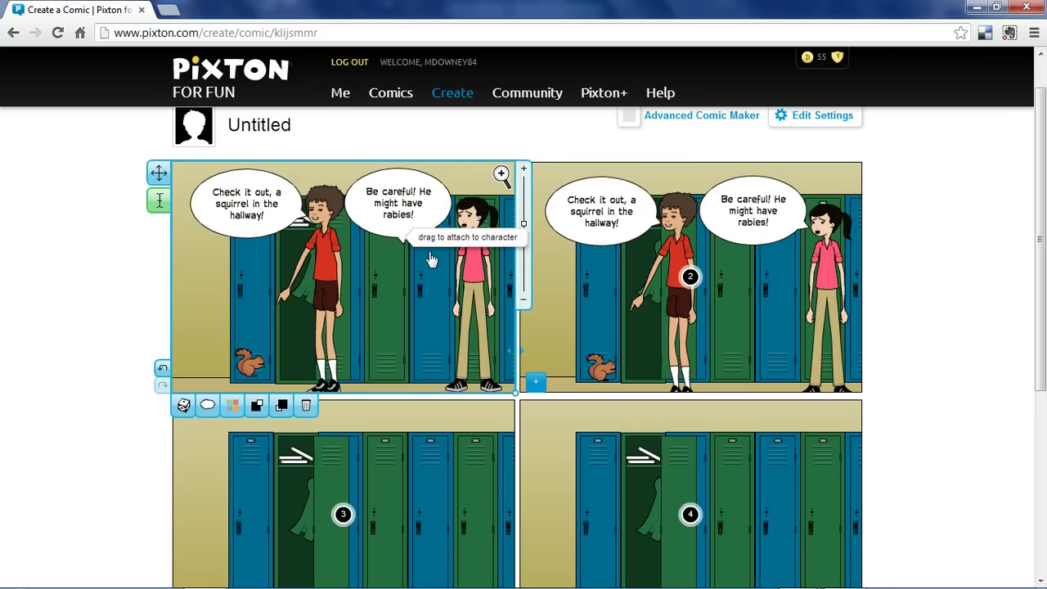
pyautogui.moveTo(456, 235); pyautogui.dragTo(464, 222)
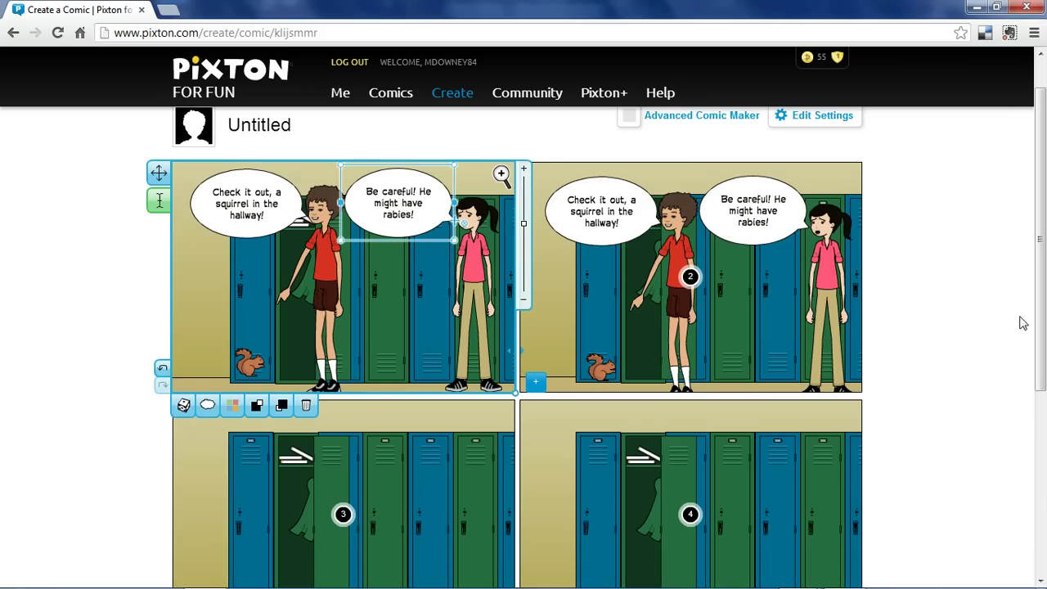
# Replace the boy's text in panel 2 with "Nah, he's cute. I bet you're hungry, here's some carrots I found in the chem lab...".
pyautogui.click(941, 318)
pyautogui.click(601, 211)
pyautogui.click(605, 185)
pyautogui.moveTo(620, 198); pyautogui.dragTo(435, 131)
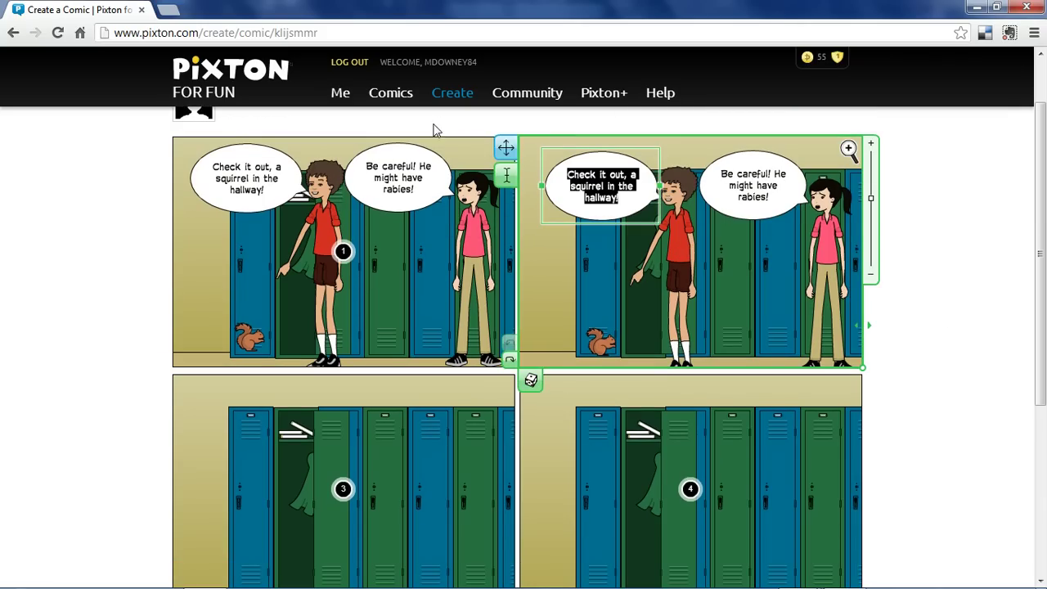
pyautogui.hotkey('ctrl', 'v')
pyautogui.click(930, 269)
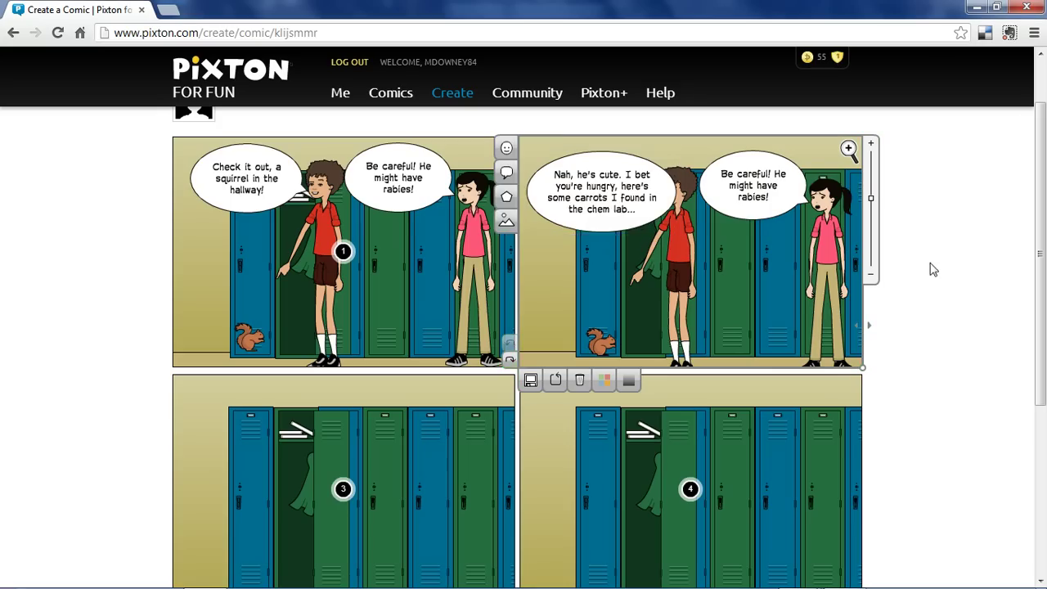
# Delete the girl's speech bubble from panel 2 and make the boy's bubble narrower and clear of his face.
pyautogui.click(785, 203)
pyautogui.press('Delete')
# Give the girl in panel 2 an angry expression with a closed mouth.
pyautogui.click(826, 211)
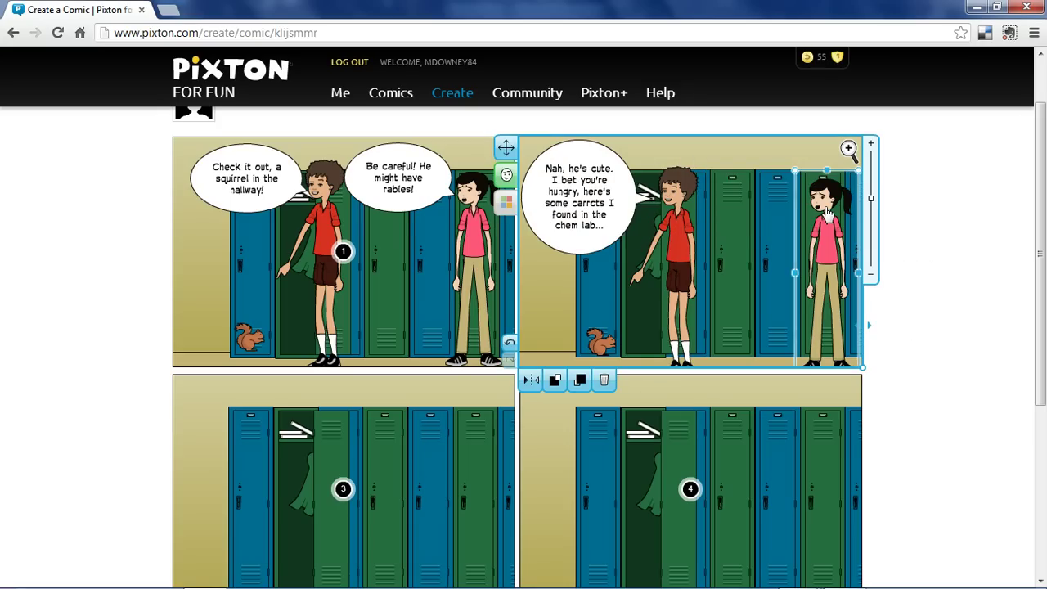
pyautogui.click(509, 175)
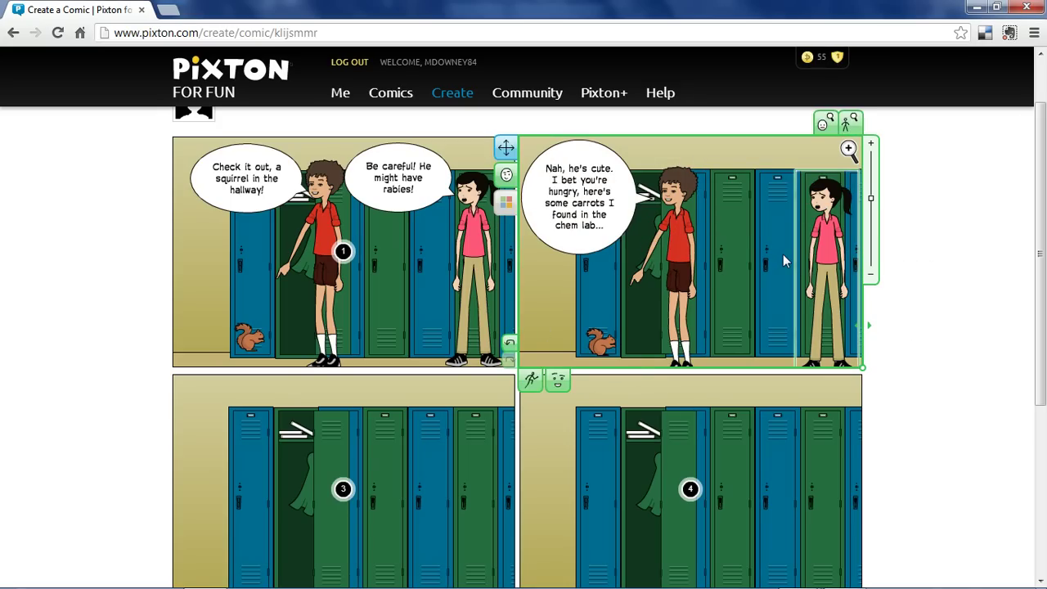
pyautogui.click(783, 253)
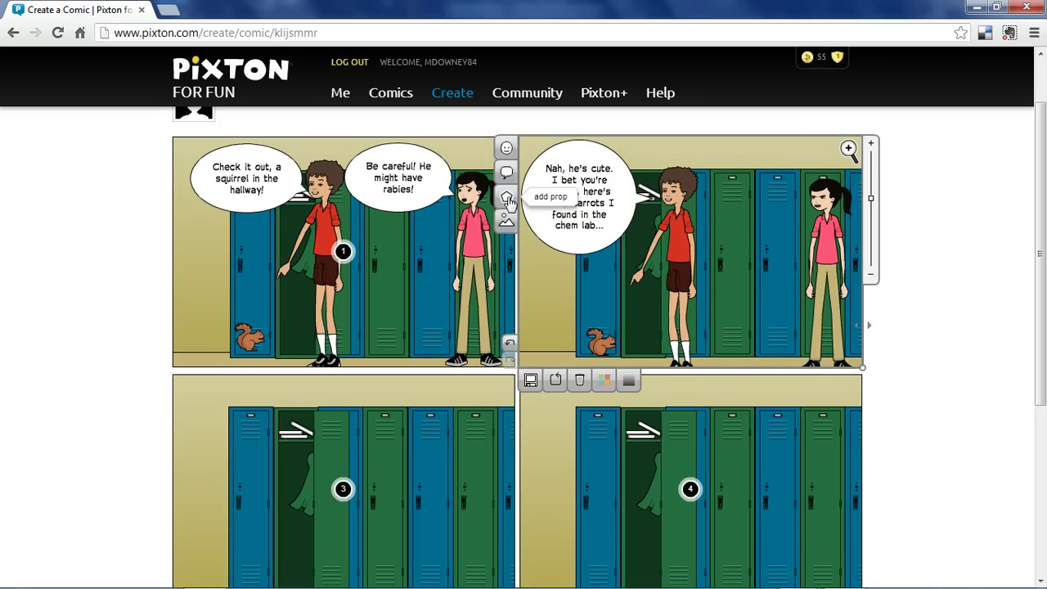
# Add the carrots prop from the food props to panel 2 and place it in the boy's outstretched hand.
pyautogui.click(508, 200)
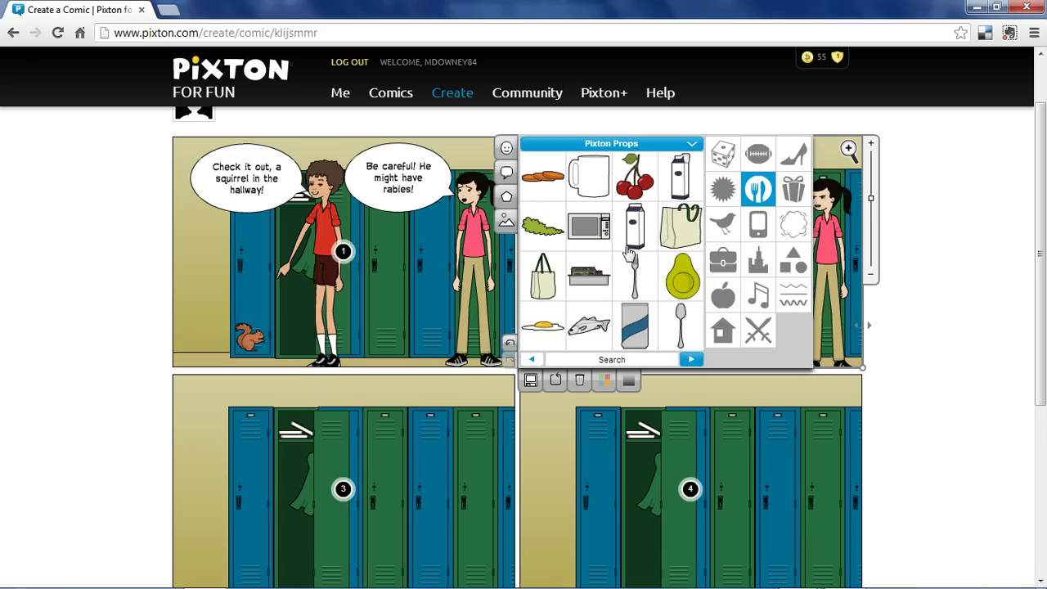
pyautogui.click(542, 182)
pyautogui.moveTo(695, 256); pyautogui.dragTo(642, 286)
pyautogui.click(977, 339)
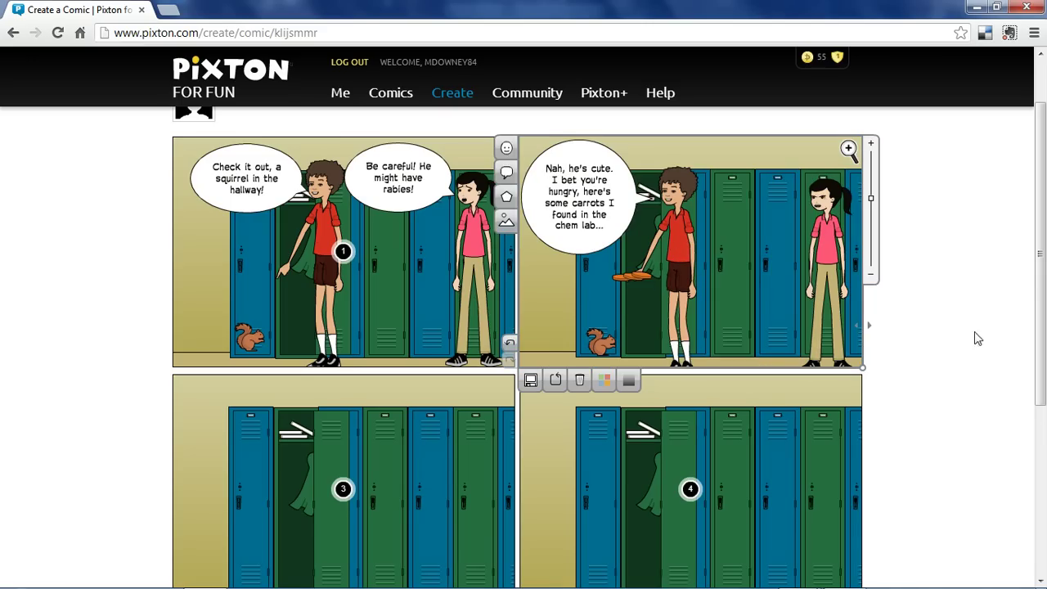
# Copy the squirrel, carrots, speech bubble and both characters from panel 2 and paste them into panel 3.
pyautogui.click(589, 344)
pyautogui.click(595, 231)
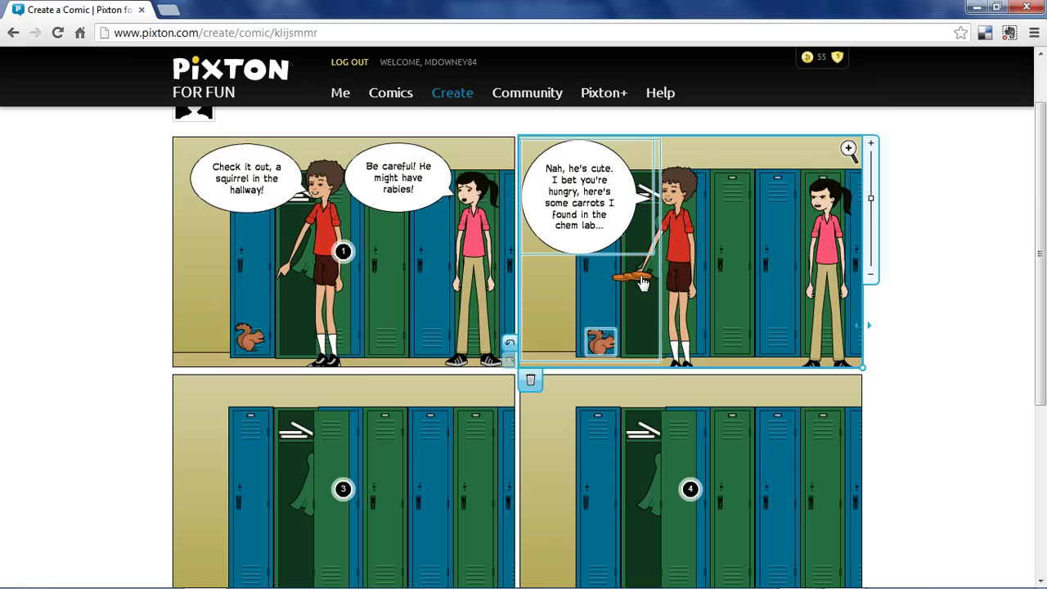
pyautogui.click(682, 236)
pyautogui.click(826, 250)
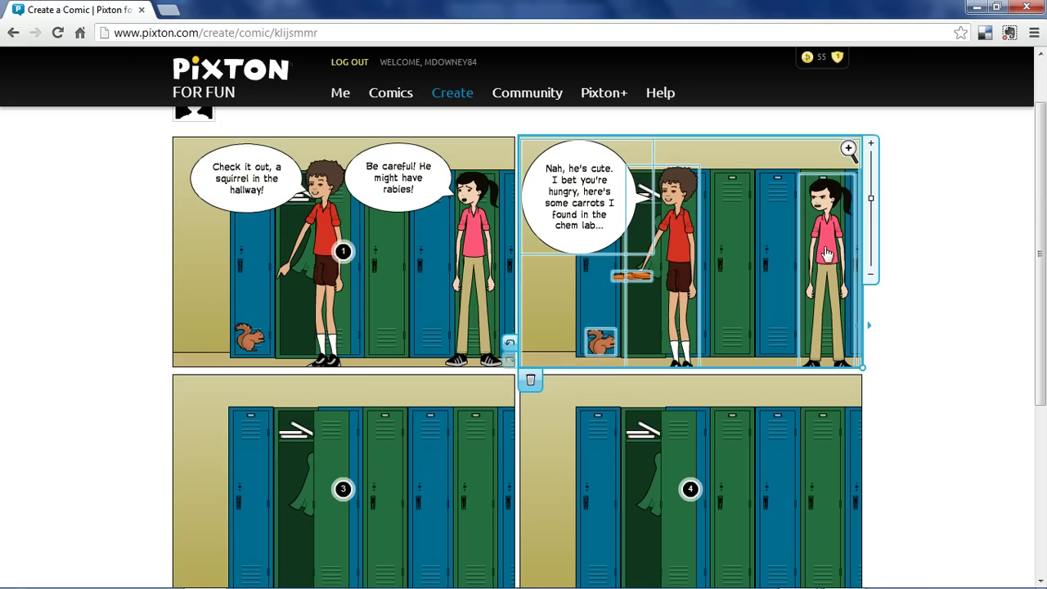
pyautogui.rightClick(826, 249)
pyautogui.click(860, 271)
pyautogui.scroll(-3, 929, 293)
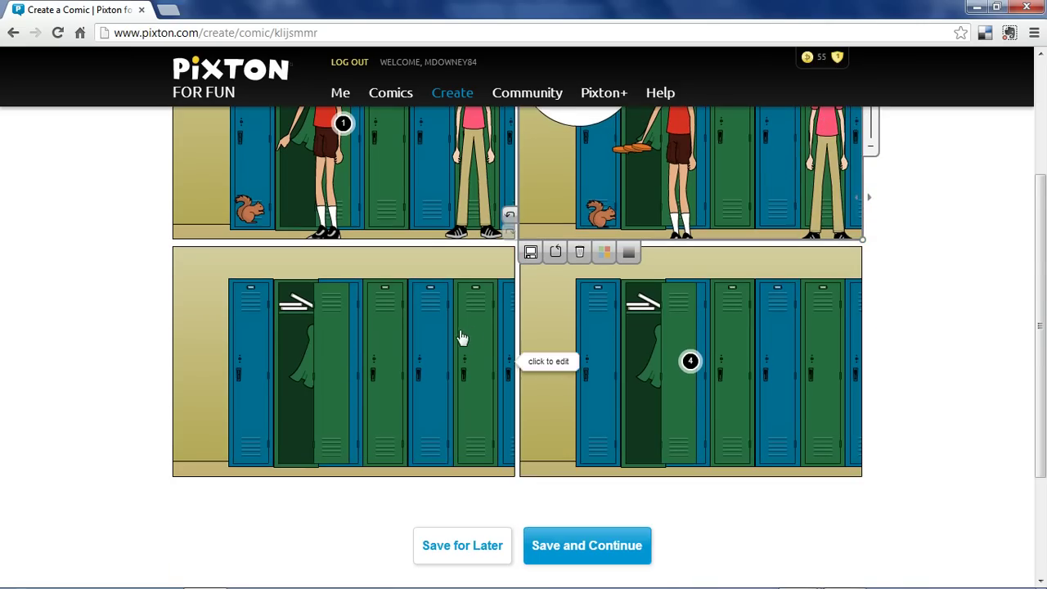
pyautogui.click(460, 338)
pyautogui.rightClick(425, 393)
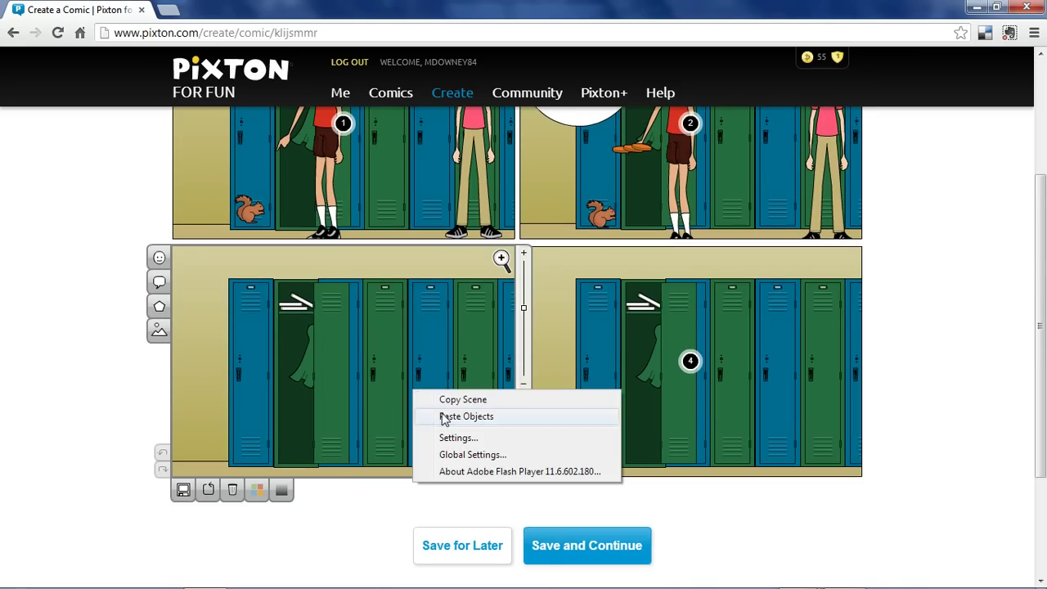
pyautogui.click(434, 416)
# Give the boy in panel 3 the crouching pose with one hand reaching toward the floor.
pyautogui.scroll(2, 95, 433)
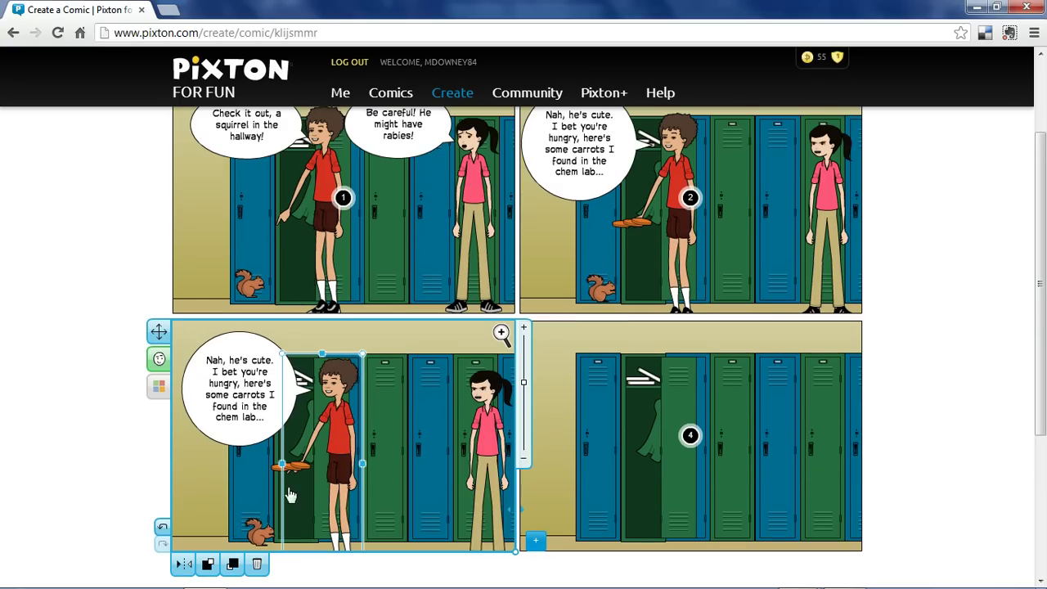
pyautogui.click(338, 442)
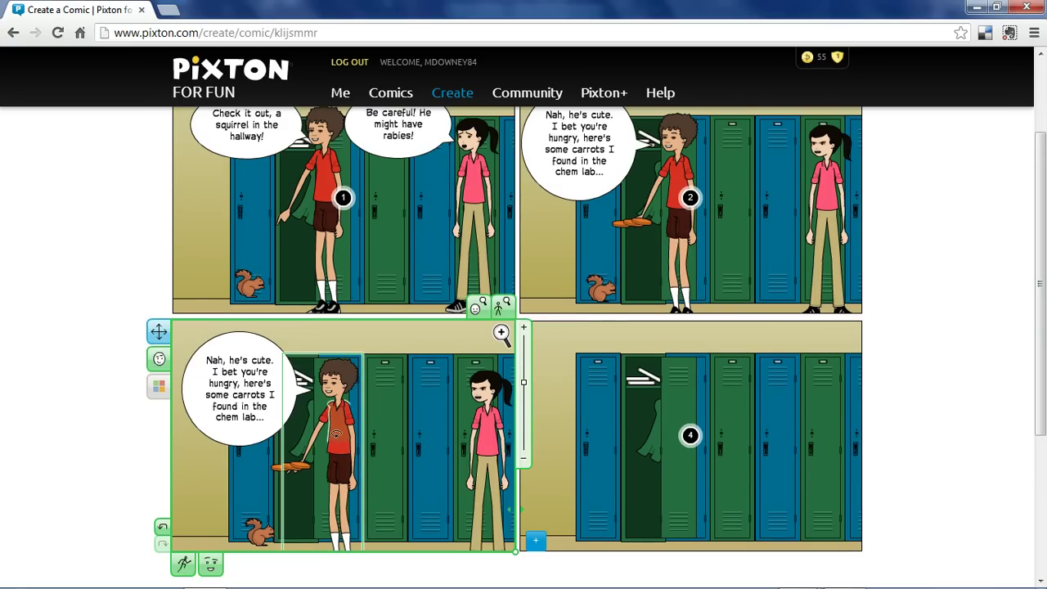
pyautogui.click(184, 566)
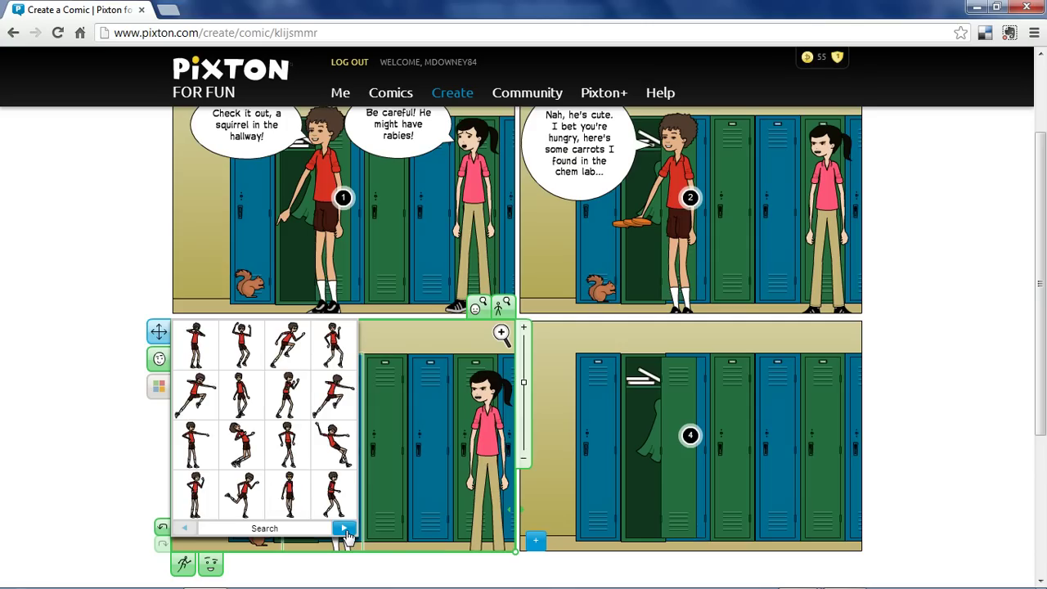
pyautogui.click(344, 529)
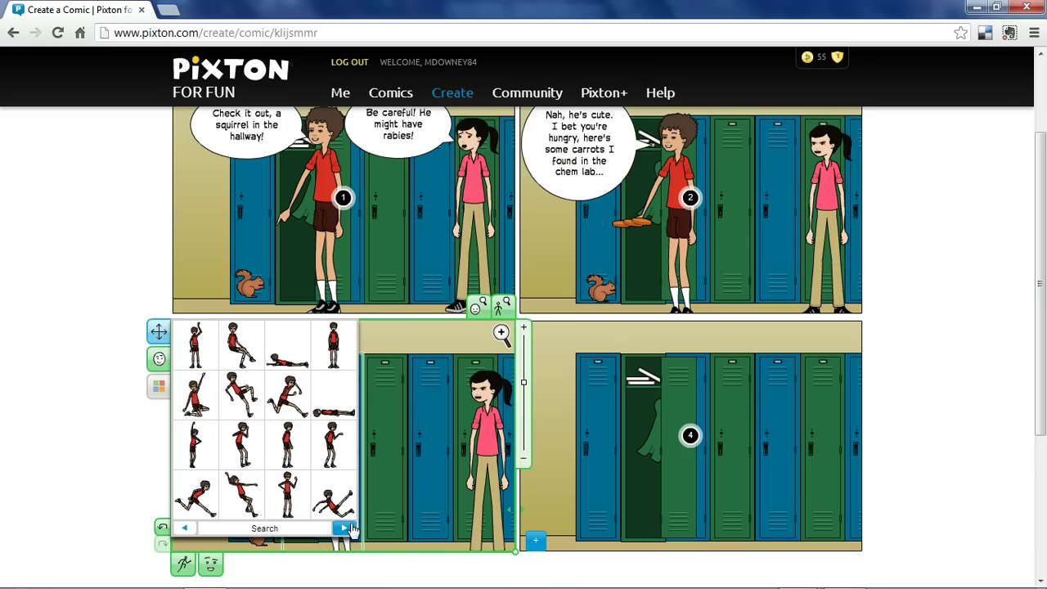
pyautogui.click(344, 529)
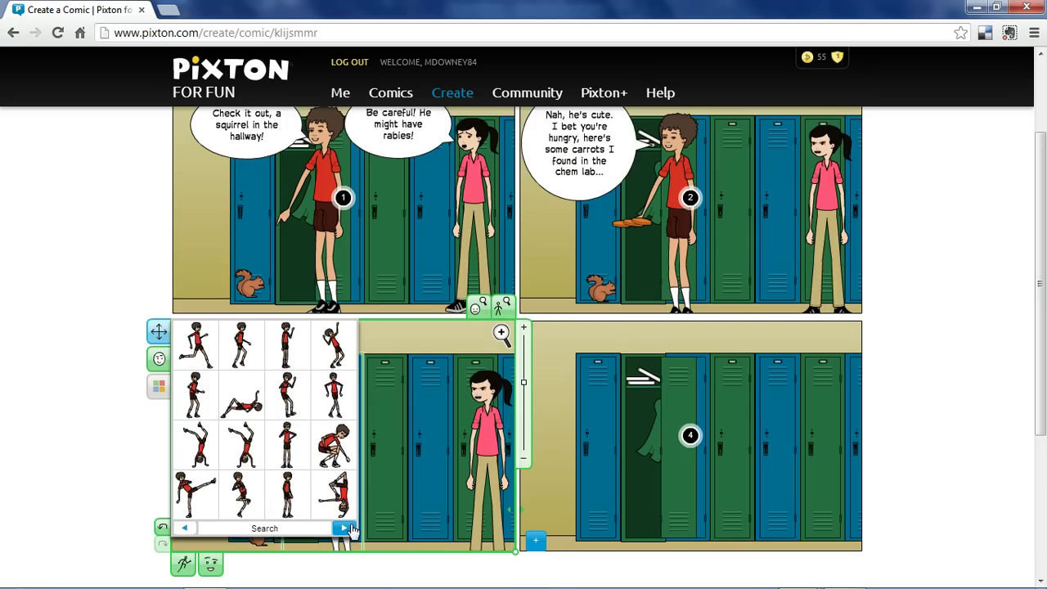
pyautogui.click(346, 456)
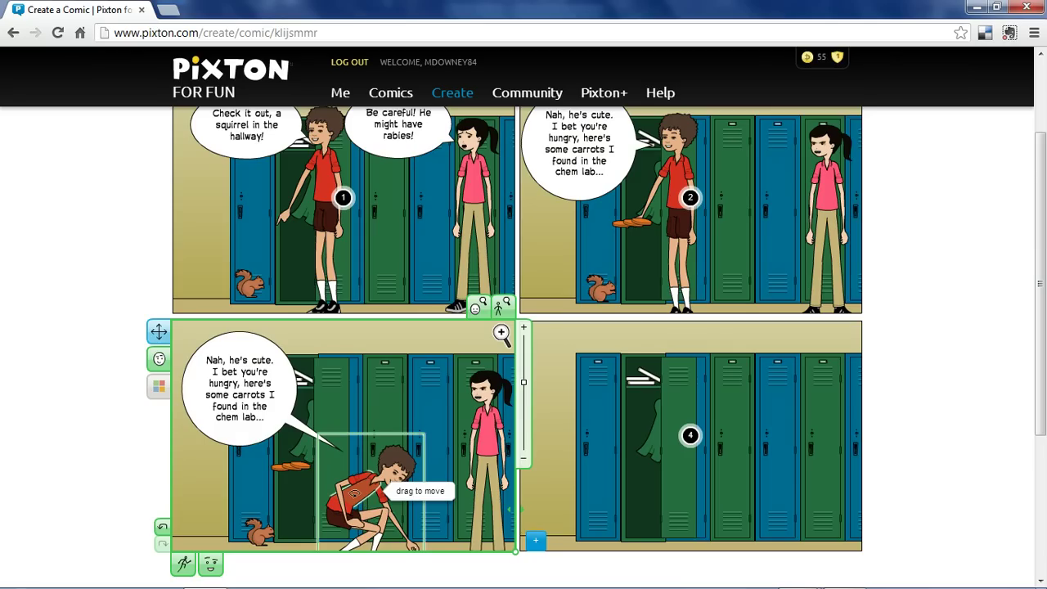
# Flip the boy in panel 3 to face the squirrel and move him up so his feet are inside the panel.
pyautogui.click(354, 494)
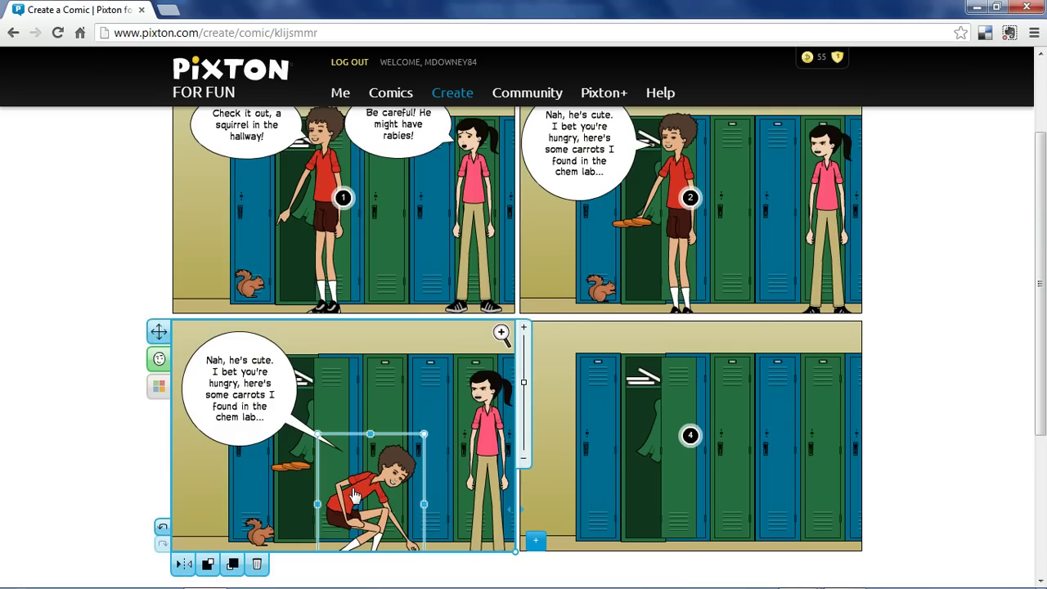
pyautogui.click(181, 569)
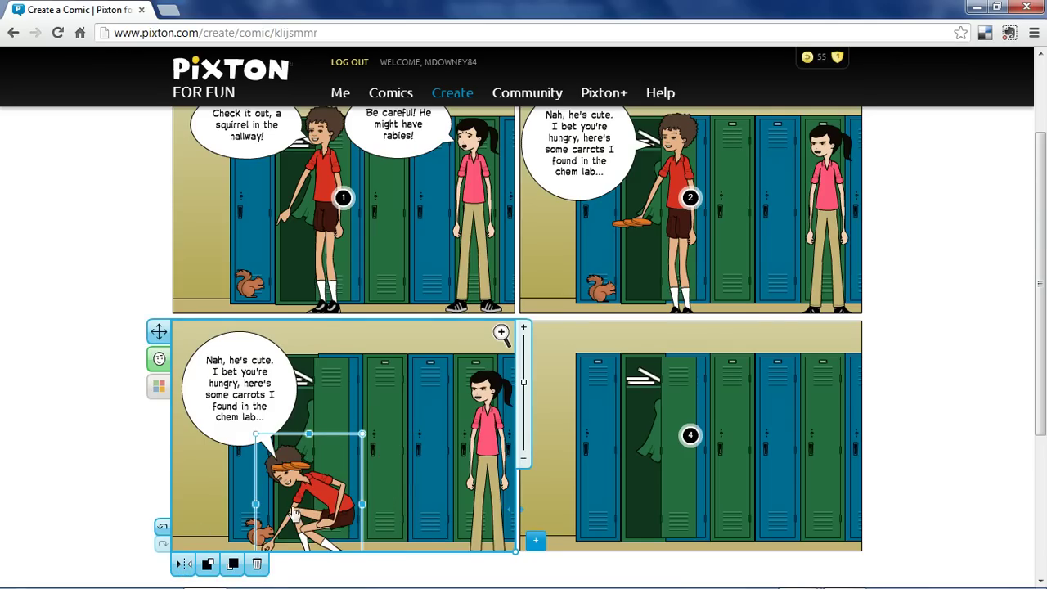
pyautogui.moveTo(325, 501); pyautogui.dragTo(356, 470)
# Place the carrots in panel 3 on the floor under the boy's hand, right beside the squirrel.
pyautogui.click(301, 483)
pyautogui.moveTo(313, 513); pyautogui.dragTo(272, 541)
pyautogui.click(264, 535)
# Replace the boy's speech in panel 3 with "Hey he likes them!" and give him a happy expression.
pyautogui.click(263, 417)
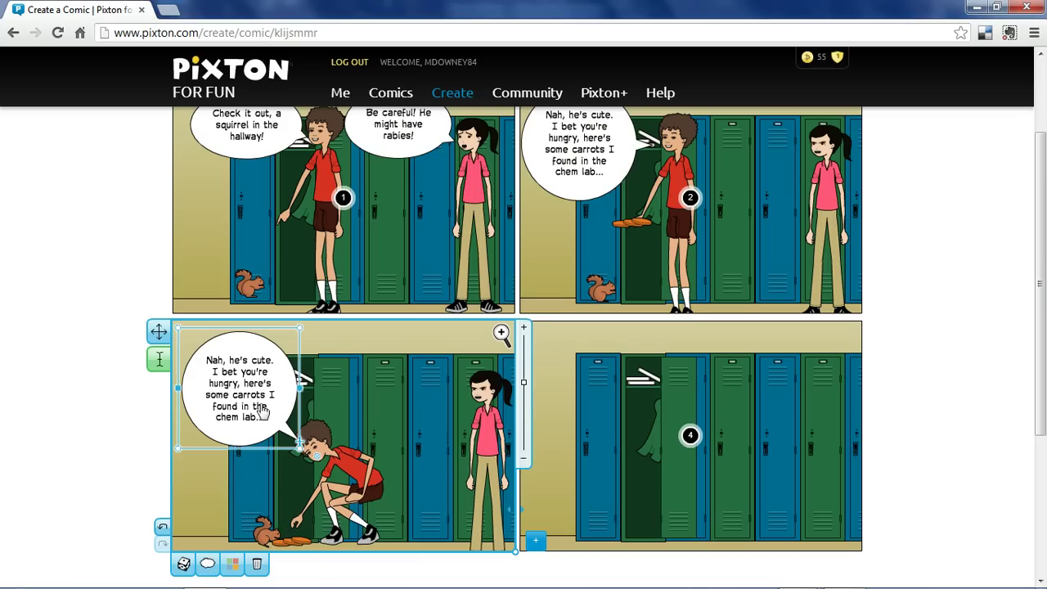
pyautogui.moveTo(271, 423); pyautogui.dragTo(113, 323)
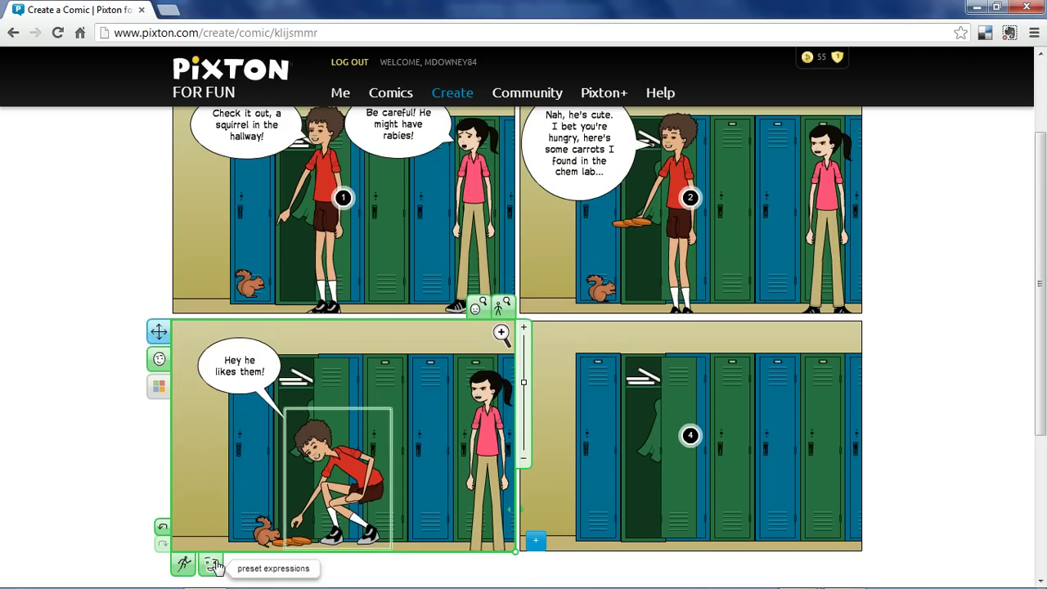
pyautogui.click(214, 564)
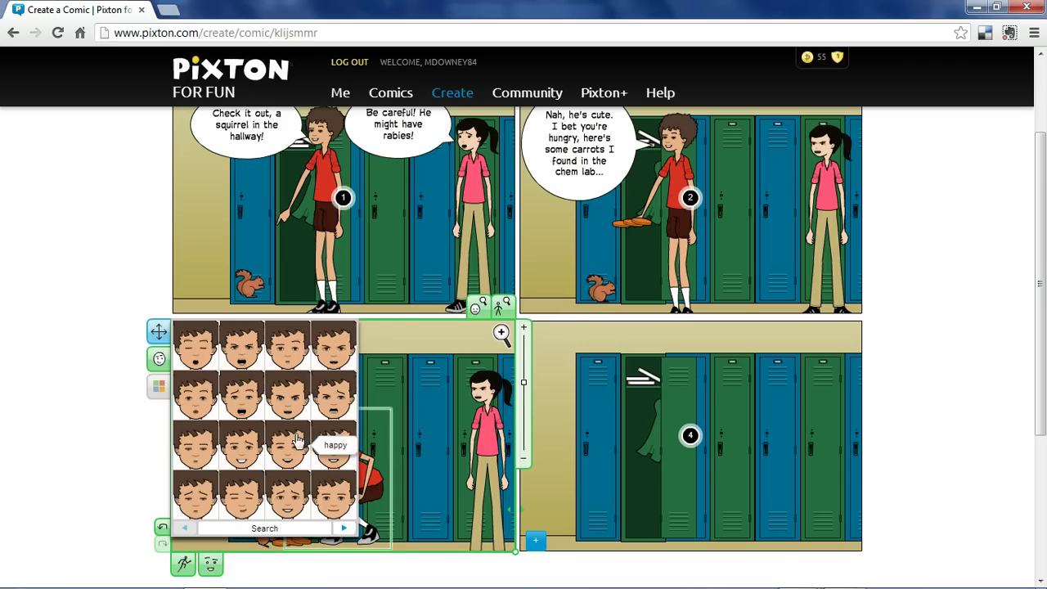
pyautogui.click(289, 454)
pyautogui.click(127, 467)
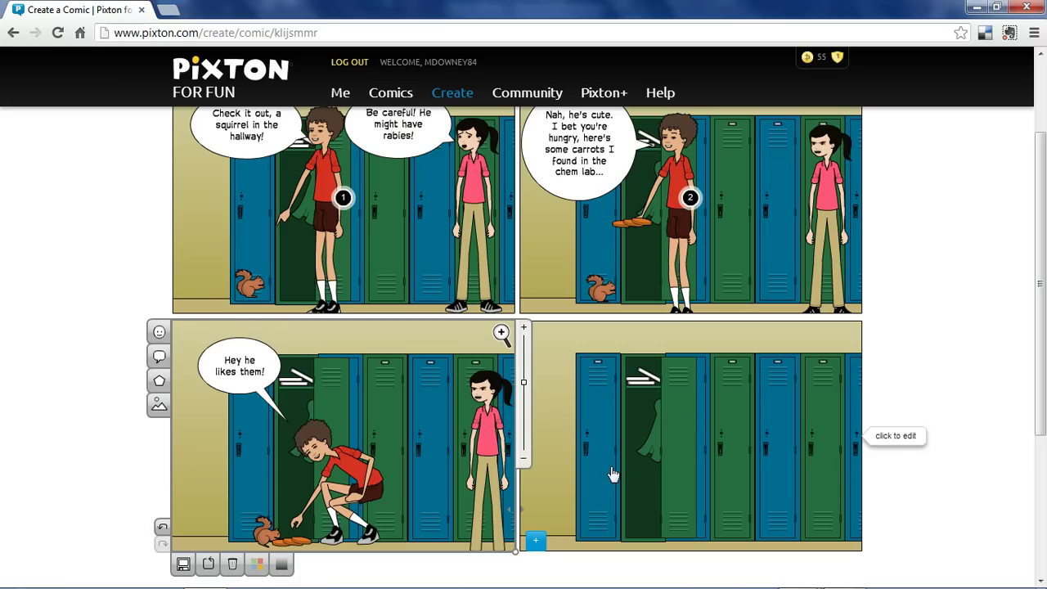
# Add a speech bubble beside the girl in panel 3 reading "Chem lab? Wait, THOSE AREN'T CARROTS!".
pyautogui.click(159, 356)
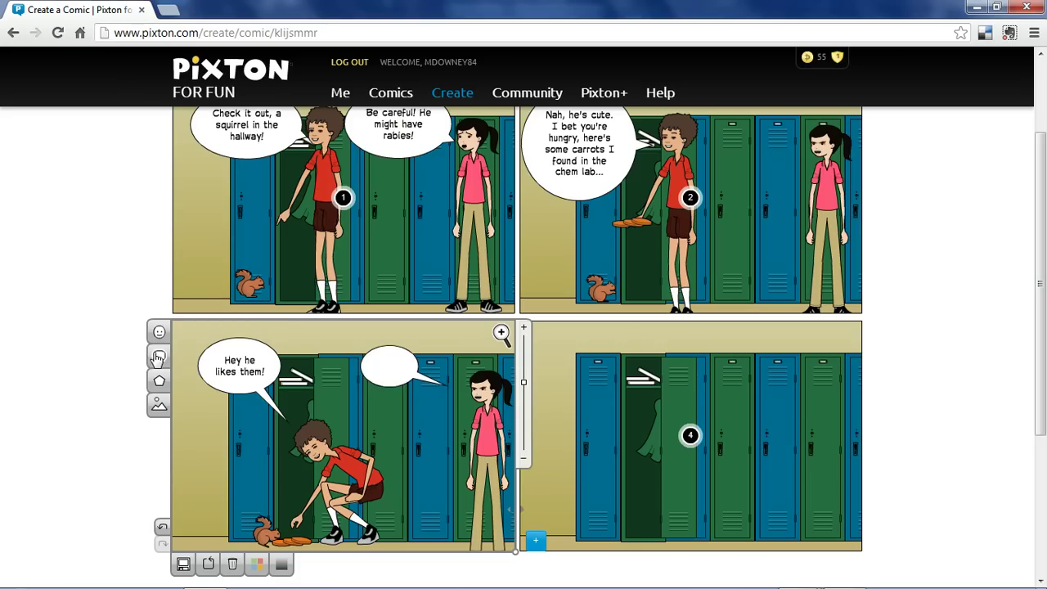
pyautogui.click(389, 375)
pyautogui.moveTo(388, 374); pyautogui.dragTo(416, 383)
pyautogui.write('Chem')
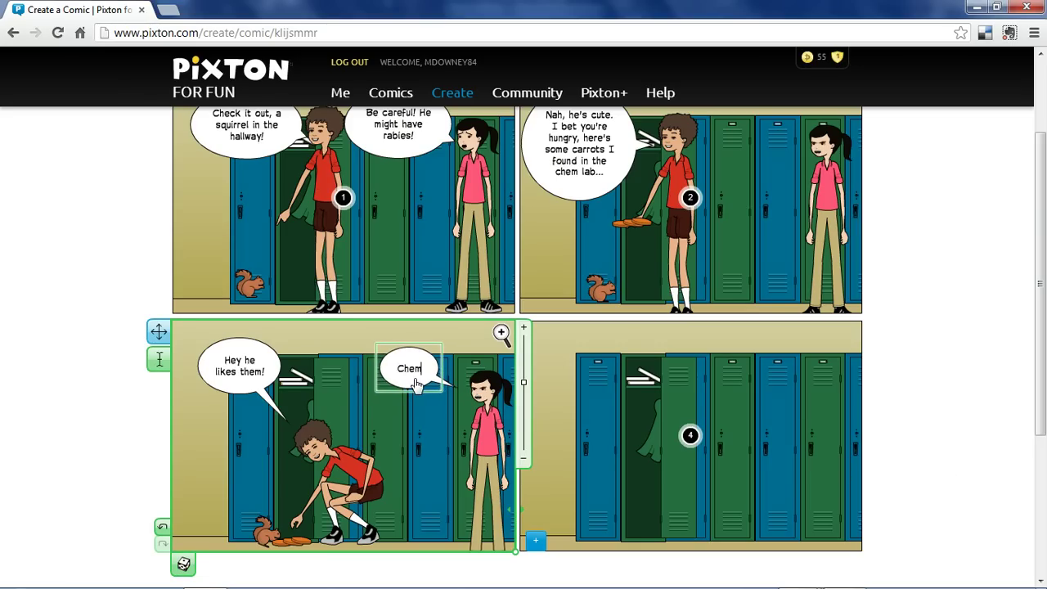
pyautogui.write(" lab? Wait, THOSE AREN'T CARROTS!")
# Give the girl in panel 3 a worried, open-mouthed expression.
pyautogui.click(484, 401)
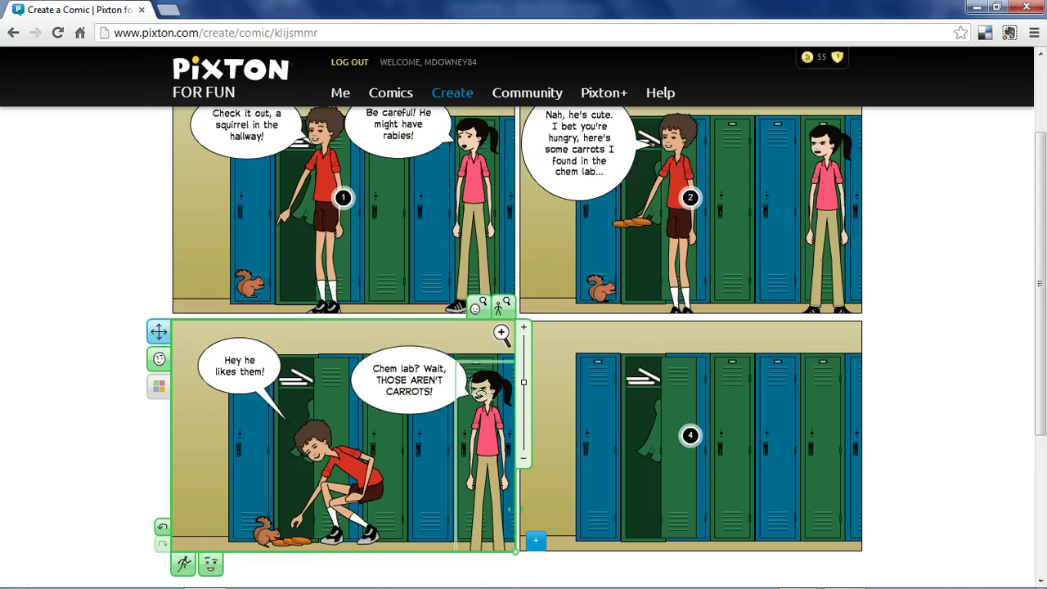
pyautogui.click(210, 570)
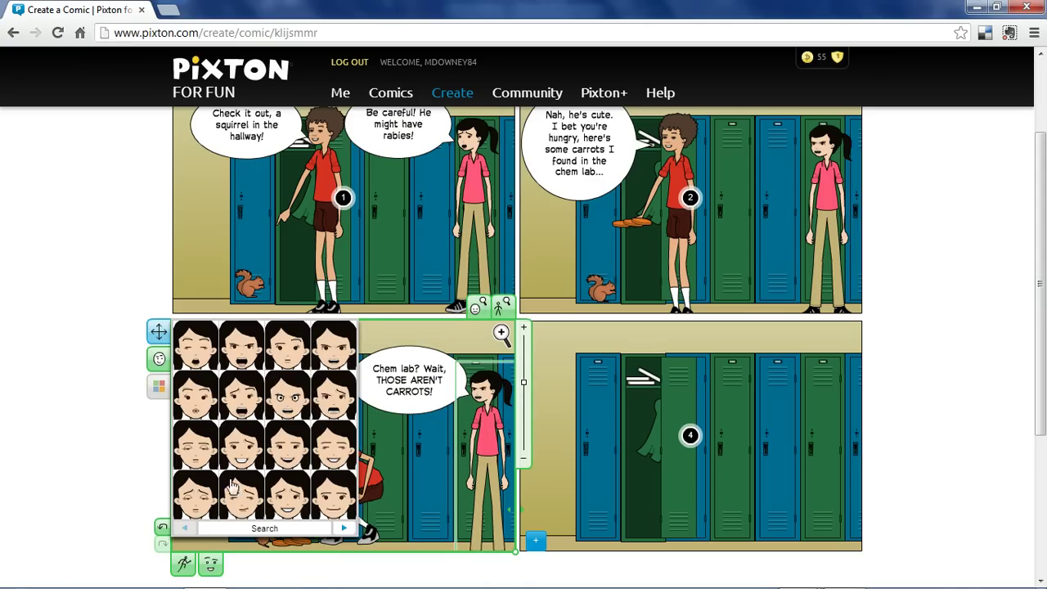
pyautogui.click(232, 404)
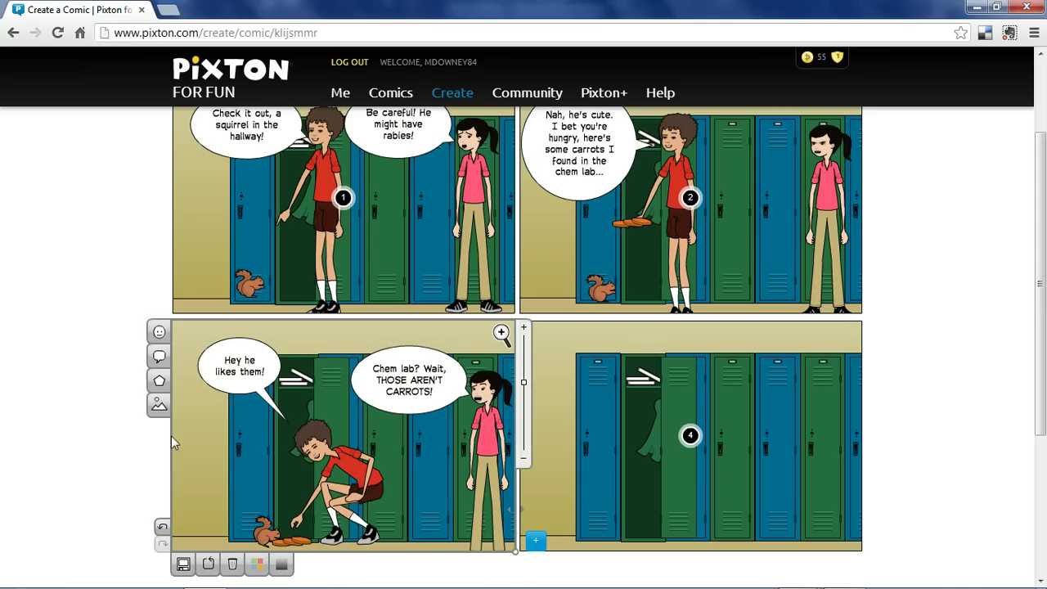
# Copy both characters, their speech bubbles, the squirrel and the carrots from panel 3 and paste them into panel 4.
pyautogui.click(262, 391)
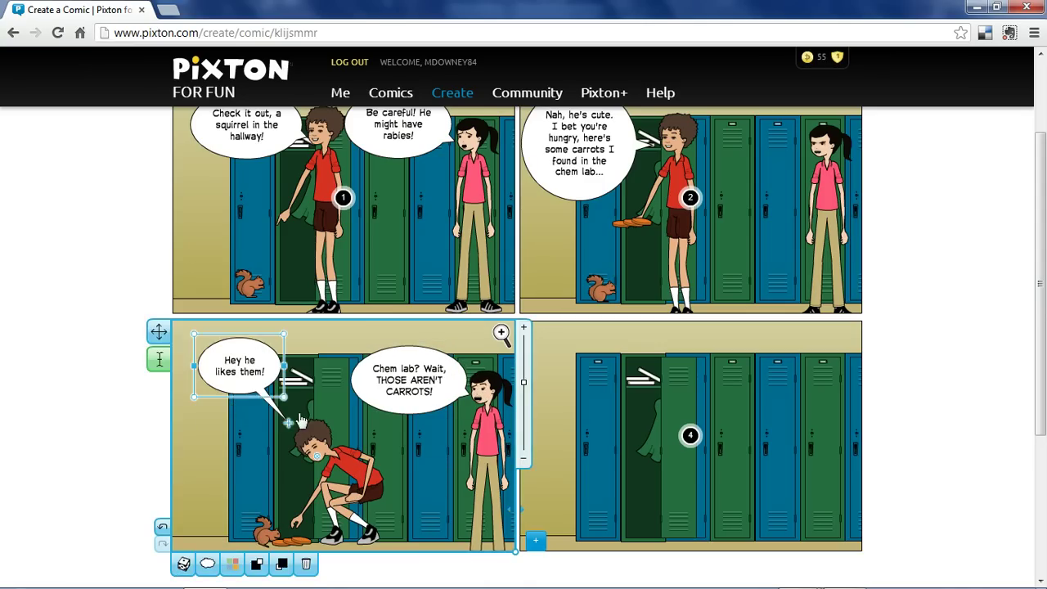
pyautogui.click(327, 458)
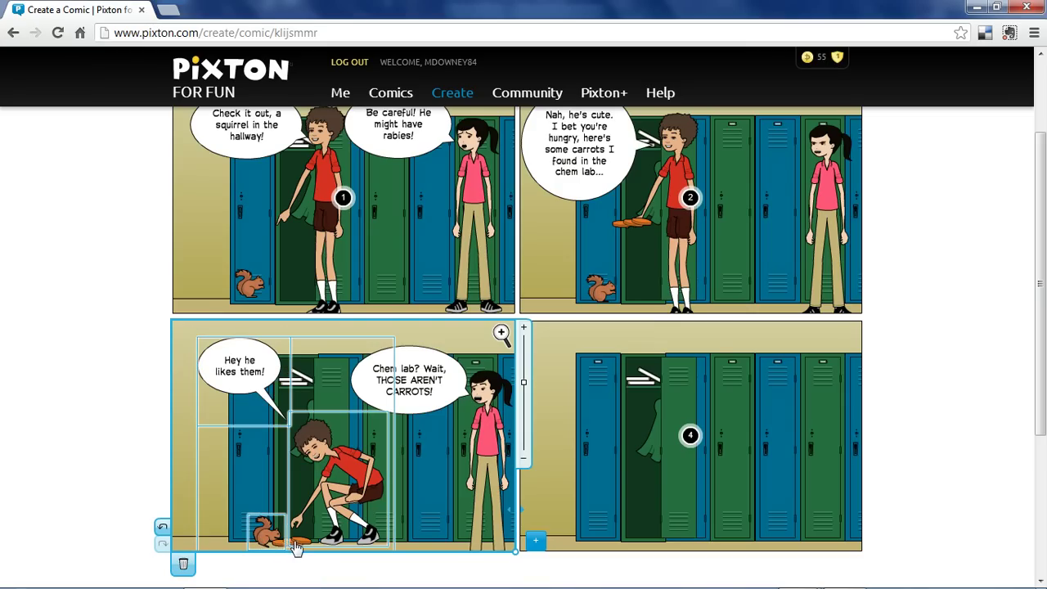
pyautogui.rightClick(421, 375)
pyautogui.click(479, 398)
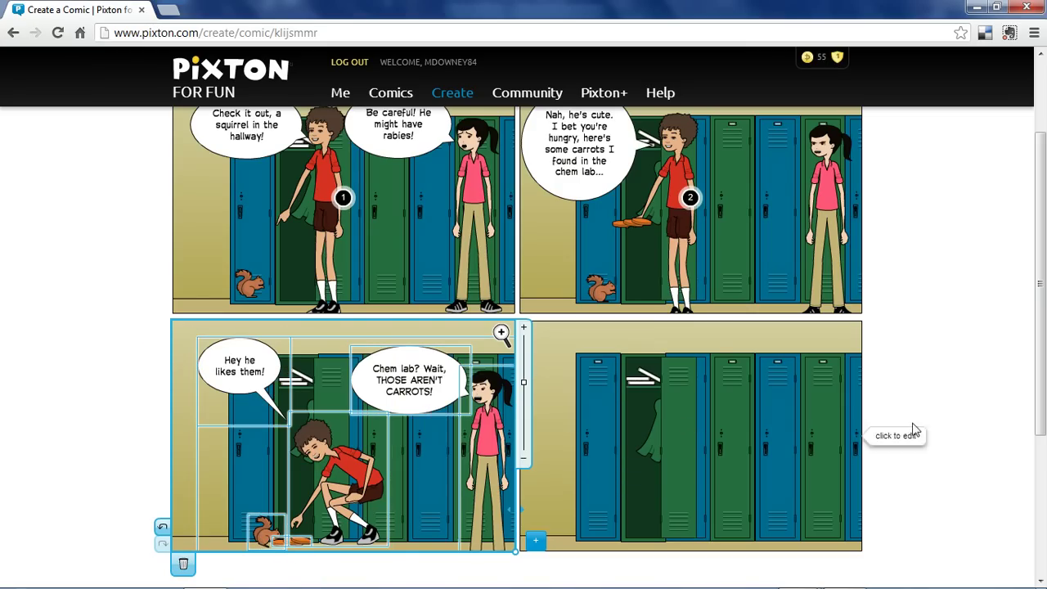
pyautogui.click(853, 429)
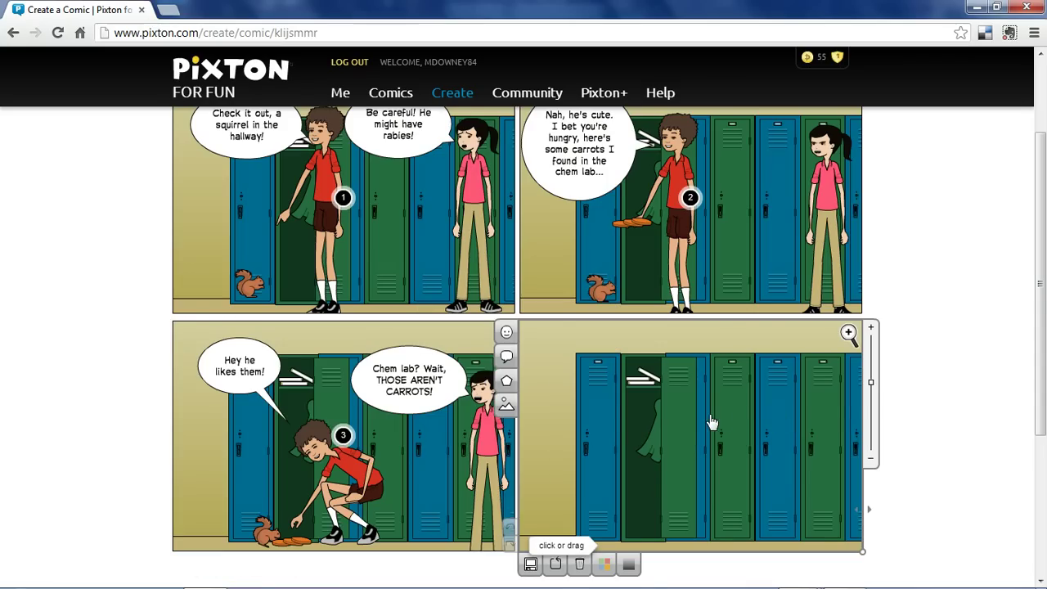
pyautogui.hotkey('ctrl', 'v')
# Give the boy in panel 4 a running pose facing away from the squirrel.
pyautogui.click(695, 446)
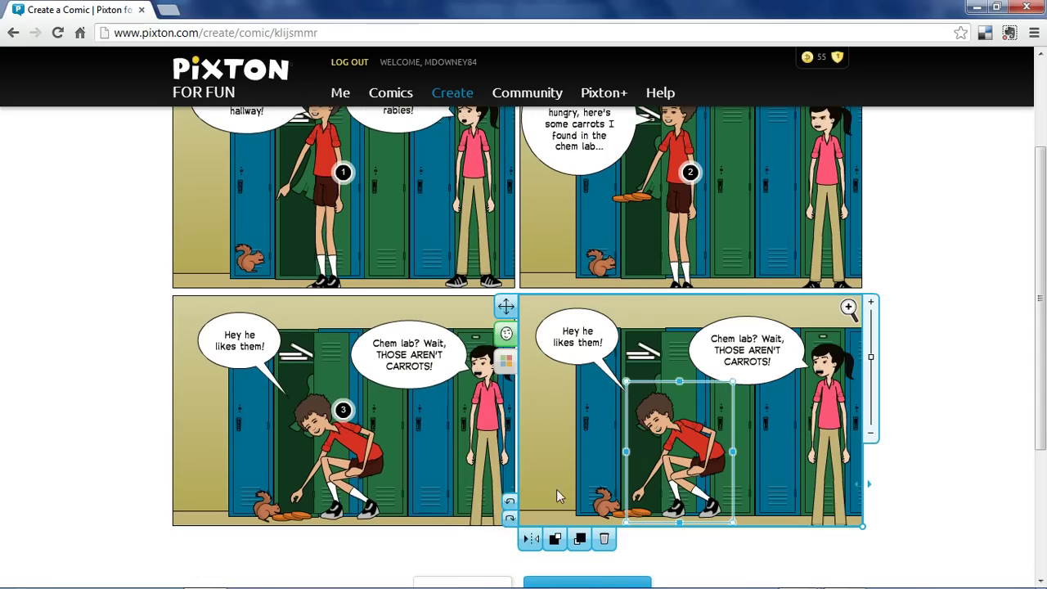
pyautogui.doubleClick(682, 433)
pyautogui.click(531, 538)
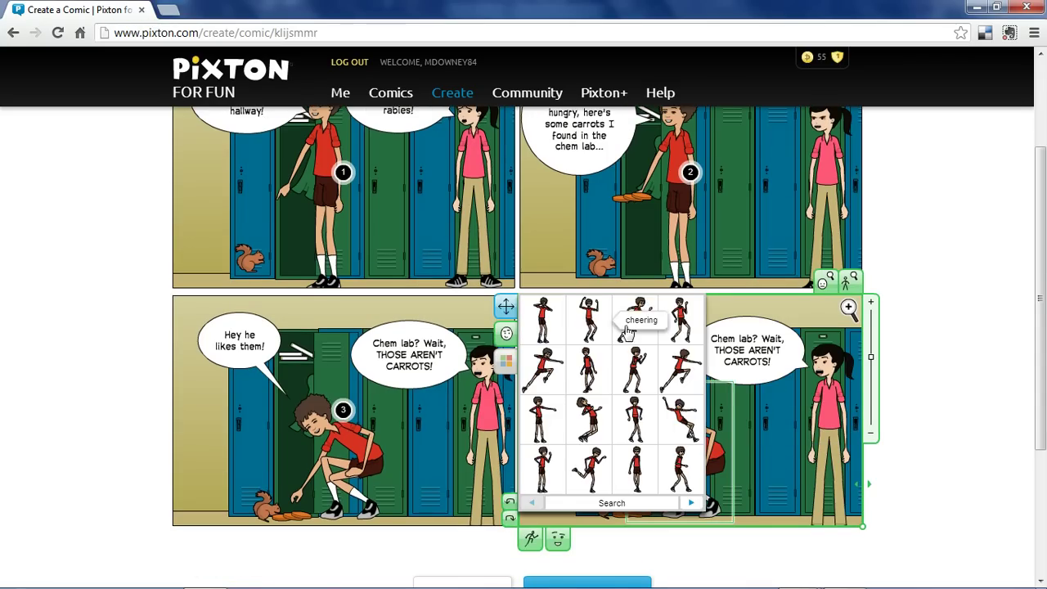
pyautogui.click(680, 321)
# Give the girl in panel 4 the same running pose, heading away from the squirrel.
pyautogui.click(837, 421)
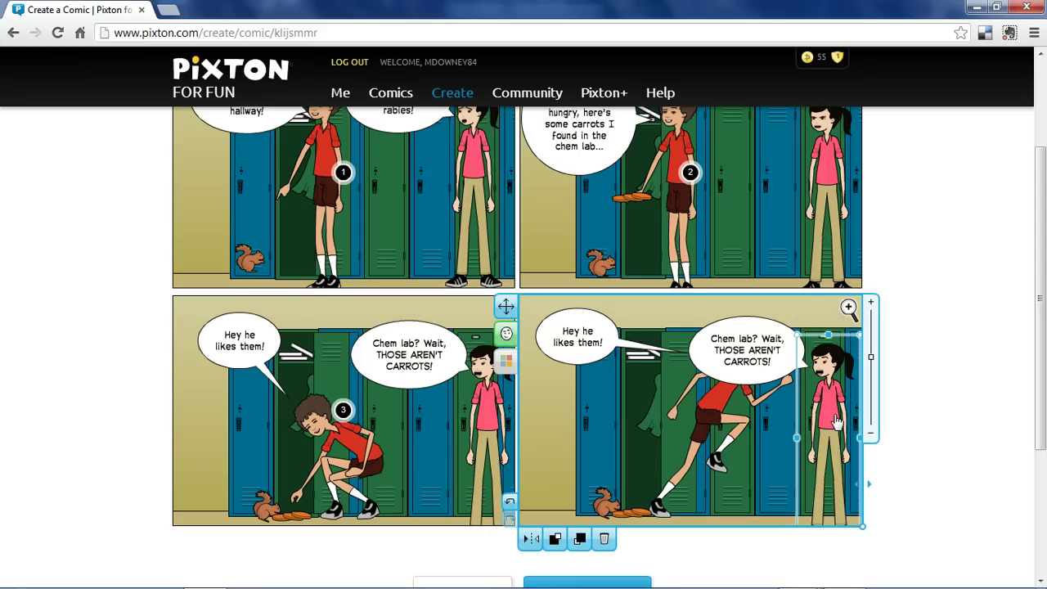
pyautogui.doubleClick(837, 422)
pyautogui.click(531, 538)
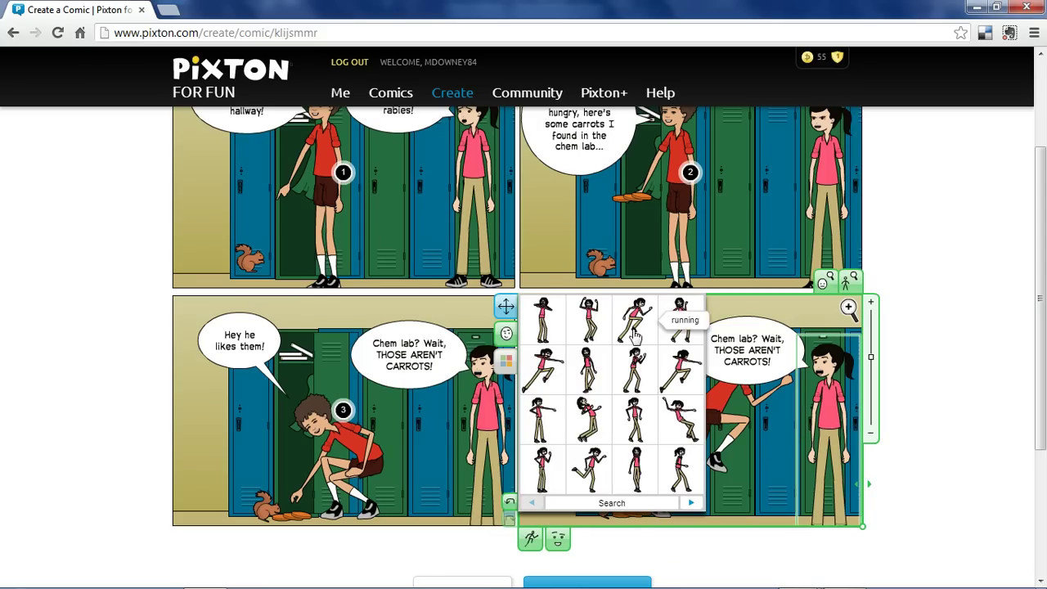
pyautogui.click(680, 321)
pyautogui.click(948, 374)
# Move the running girl fully into panel 4 and shift the boy down so he follows close behind her.
pyautogui.click(836, 444)
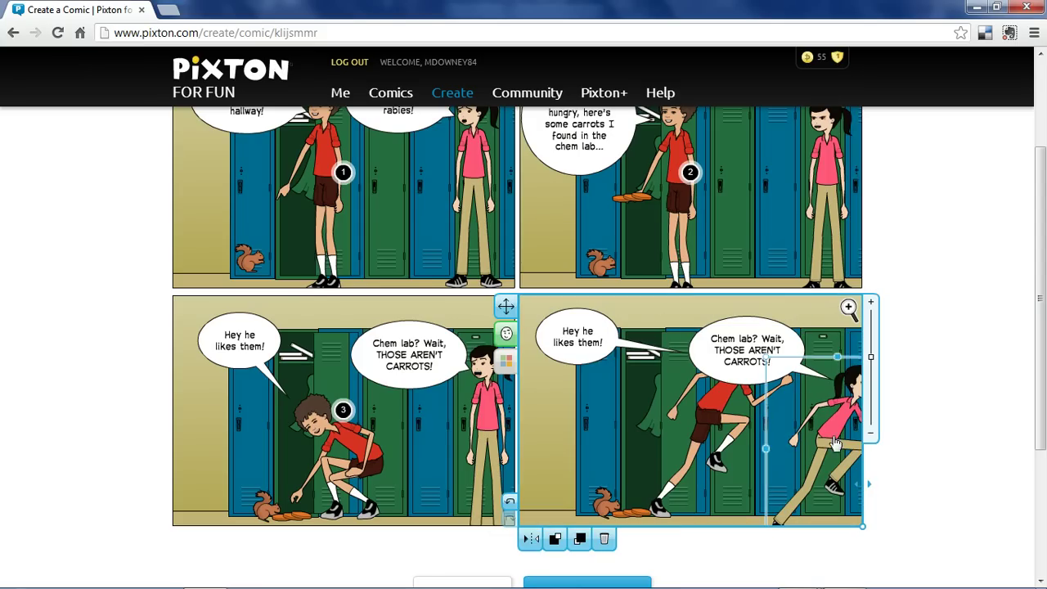
pyautogui.moveTo(834, 436); pyautogui.dragTo(815, 419)
pyautogui.click(714, 417)
pyautogui.moveTo(715, 418); pyautogui.dragTo(727, 432)
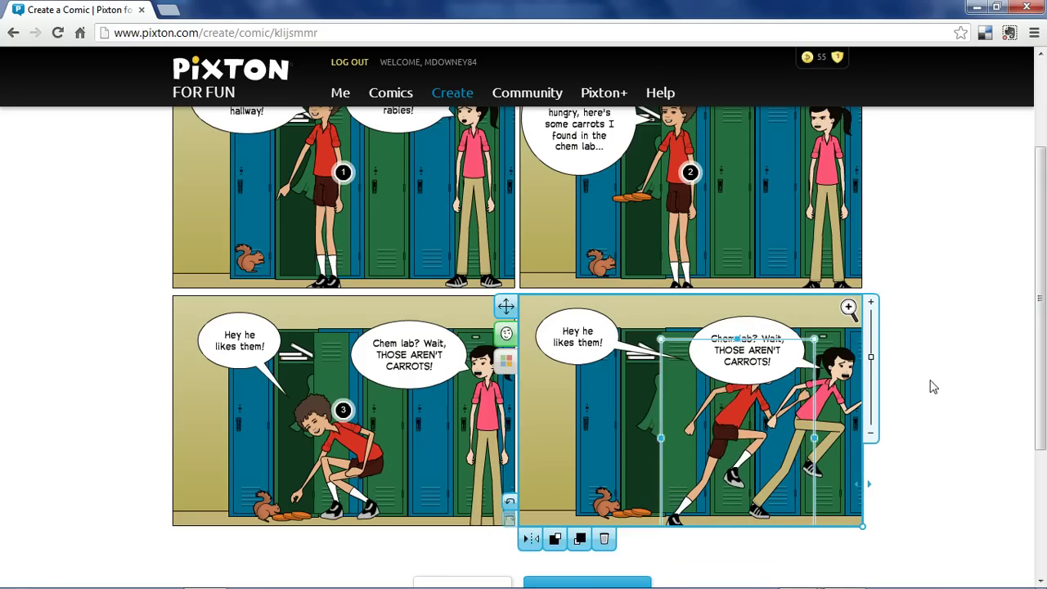
# Move the girl's speech bubble in panel 4 up above the runners' heads and delete the boy's bubble.
pyautogui.moveTo(756, 373); pyautogui.dragTo(815, 350)
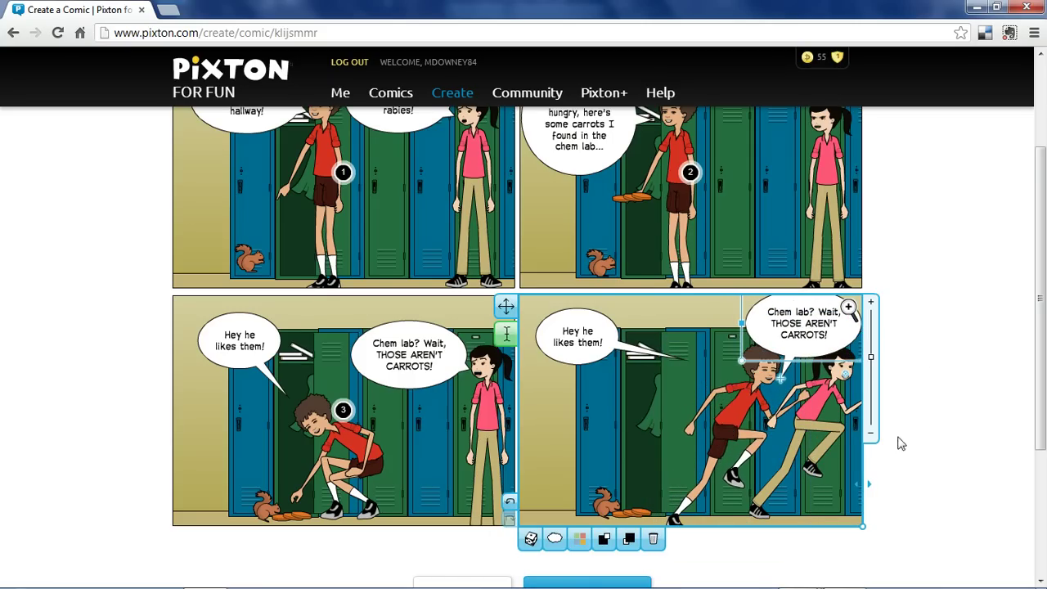
pyautogui.click(597, 330)
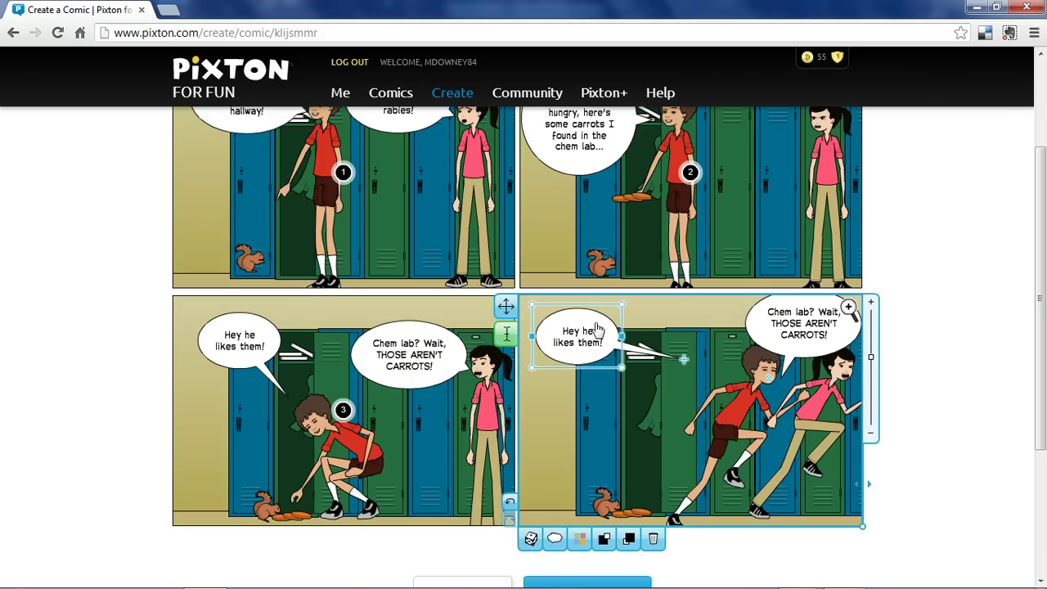
pyautogui.press('Delete')
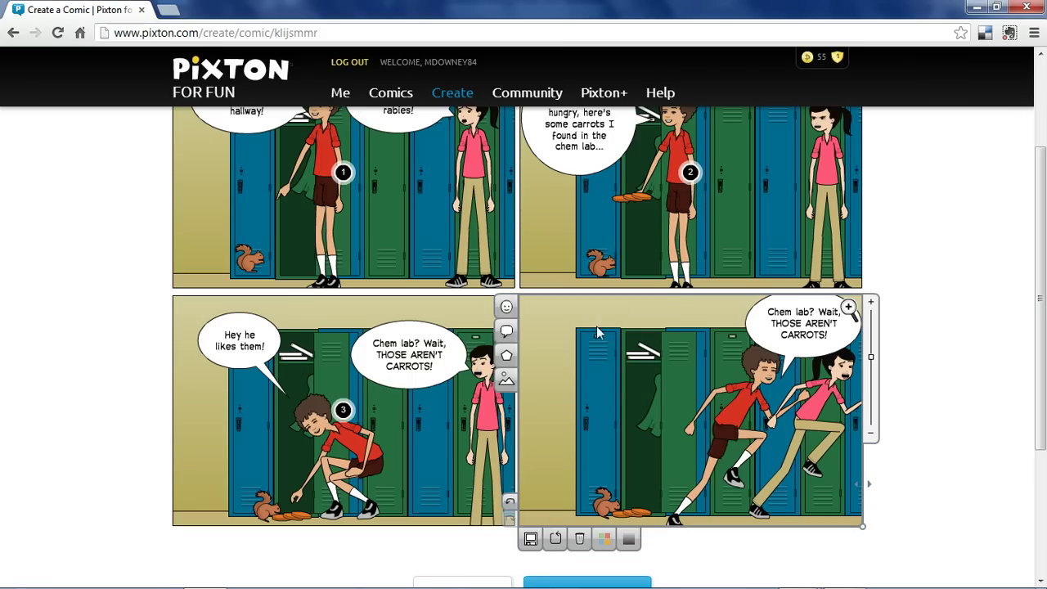
# Give the running boy in panel 4 a worried, open-mouthed expression.
pyautogui.click(762, 381)
pyautogui.click(559, 538)
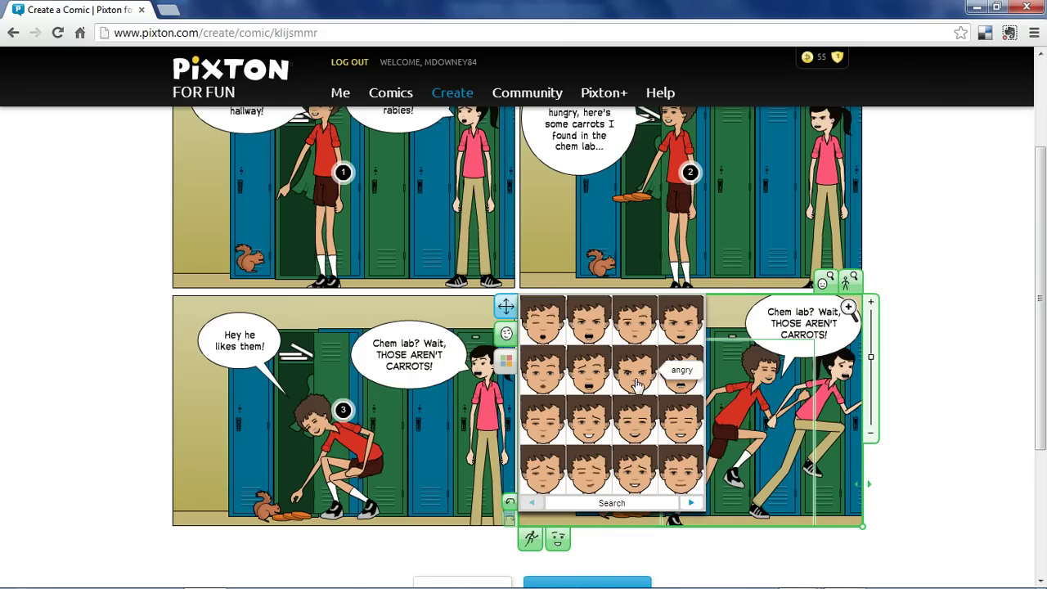
pyautogui.click(597, 376)
pyautogui.scroll(1, 832, 365)
# Replace the speech in panel 4 with "WAHHHHH!!!" and move the bubble above the girl.
pyautogui.click(832, 366)
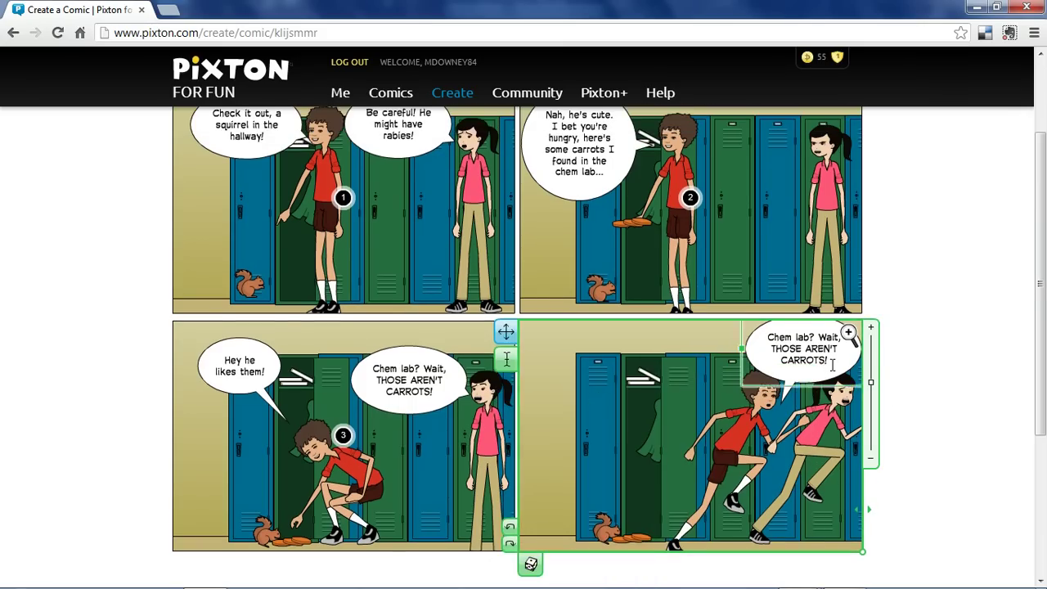
pyautogui.click(833, 365)
pyautogui.write('WAH')
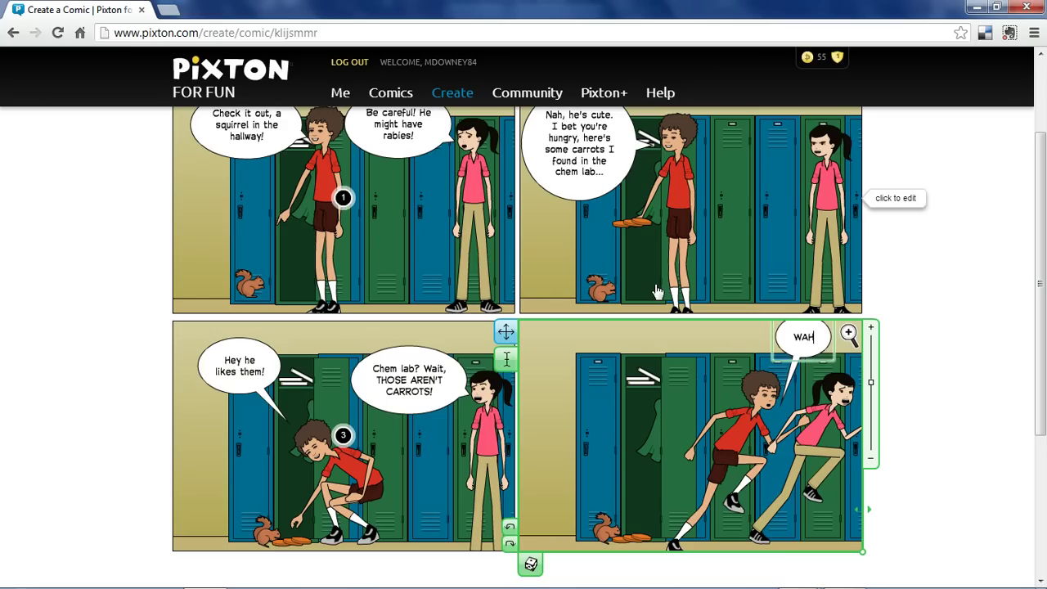
pyautogui.write('HHHH!!!')
pyautogui.moveTo(803, 337); pyautogui.dragTo(816, 344)
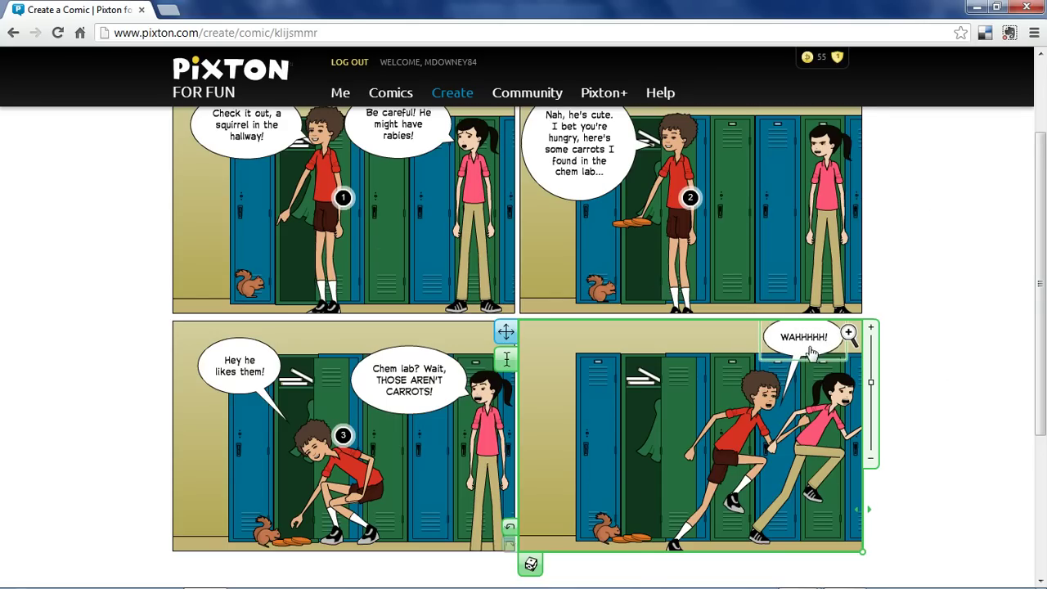
# Enlarge the squirrel in panel 4 to a giant size so that it fills the area behind the running characters.
pyautogui.click(604, 502)
pyautogui.moveTo(591, 497); pyautogui.dragTo(550, 437)
pyautogui.click(589, 415)
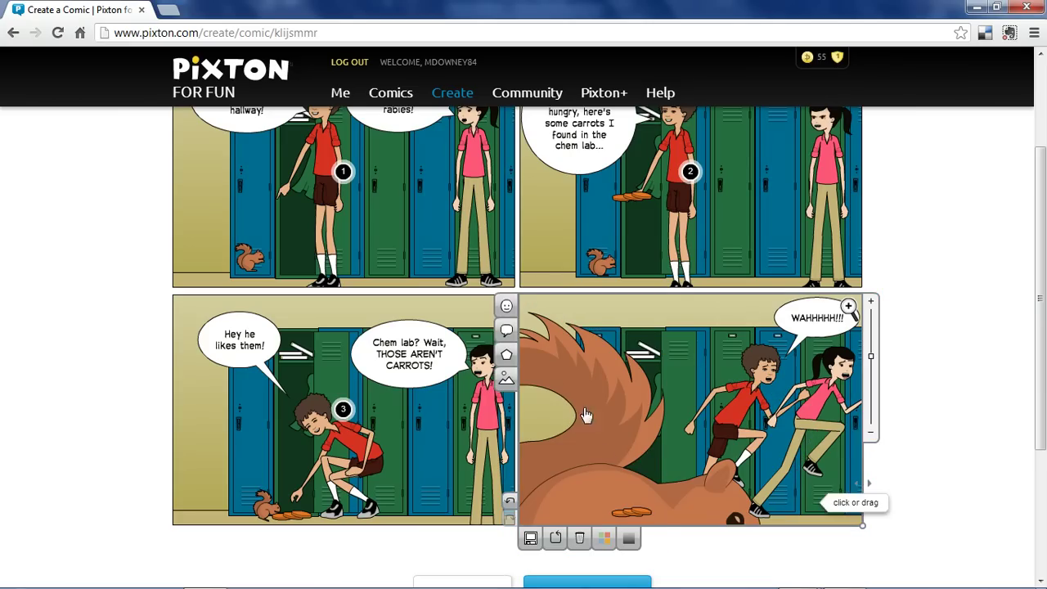
# Move the giant squirrel in panel 4 so its head and paws loom behind the runners, and delete the carrots.
pyautogui.click(589, 415)
pyautogui.moveTo(841, 304); pyautogui.dragTo(726, 499)
pyautogui.moveTo(581, 423); pyautogui.dragTo(638, 480)
pyautogui.click(636, 514)
pyautogui.click(636, 514)
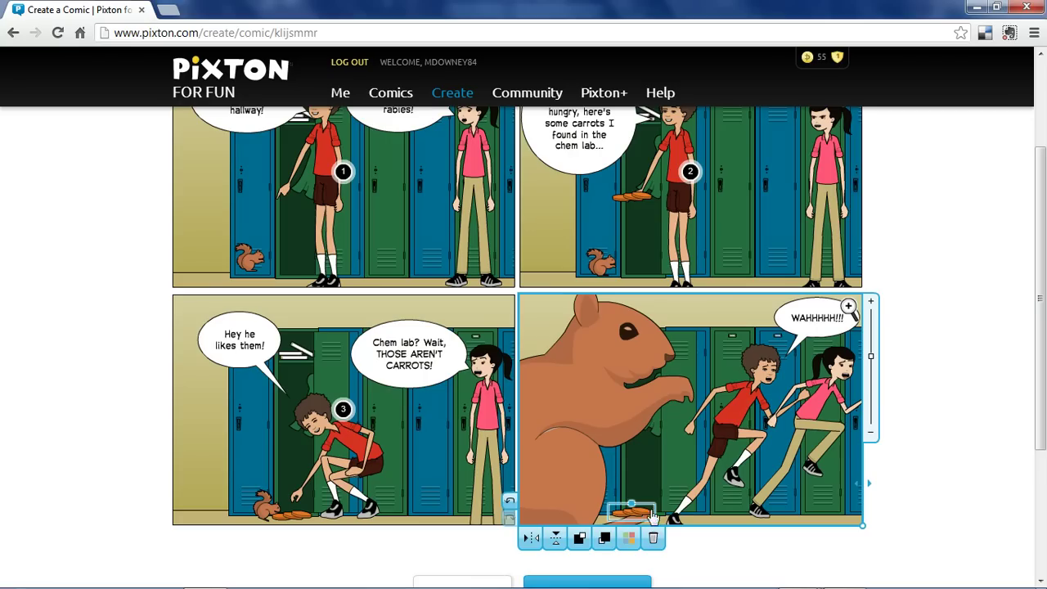
pyautogui.press('Delete')
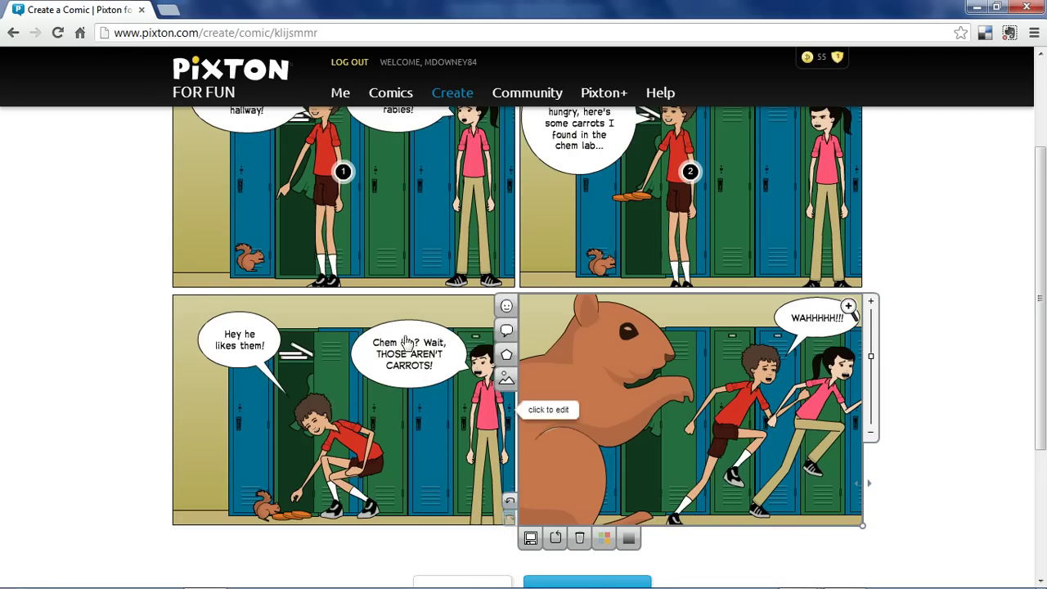
# Title the comic "The Trouble with Squirrels".
pyautogui.click(398, 245)
pyautogui.scroll(3, 932, 419)
pyautogui.click(243, 167)
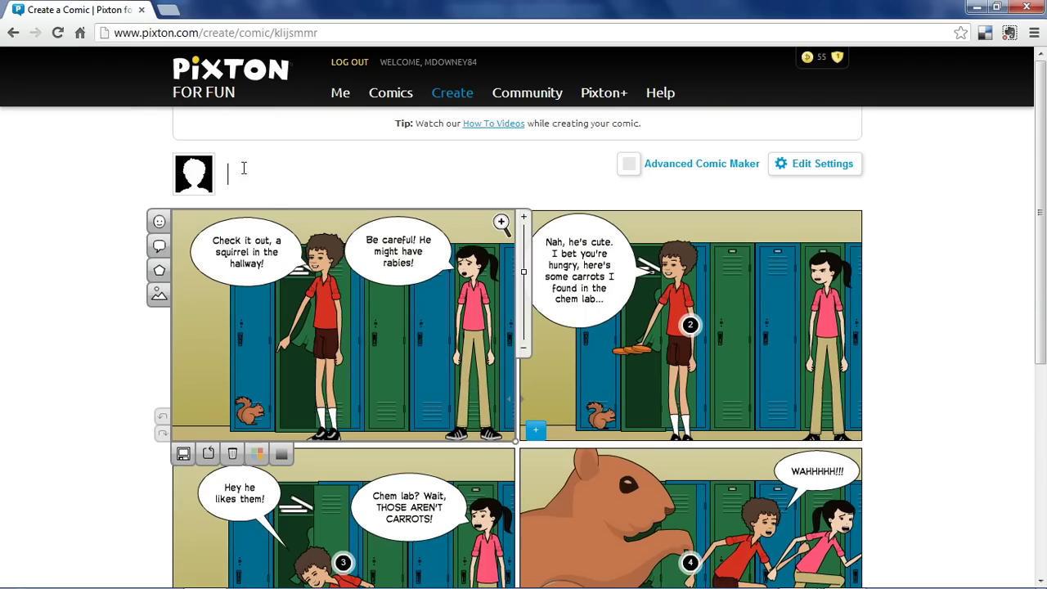
pyautogui.write('The Trouble with Squirrels')
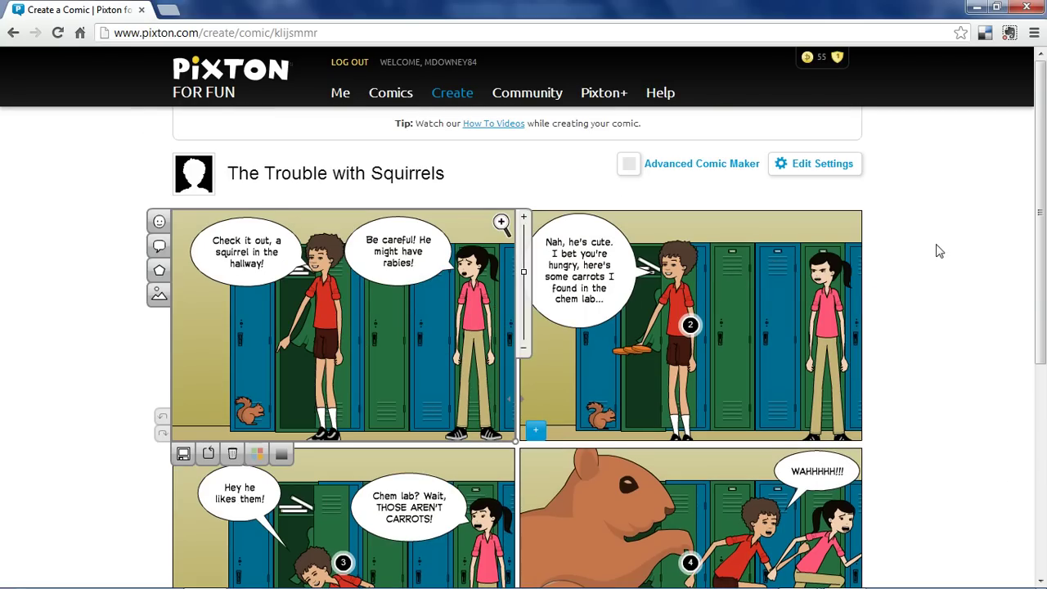
# Save the finished comic and publish it under its current title.
pyautogui.scroll(-5, 932, 274)
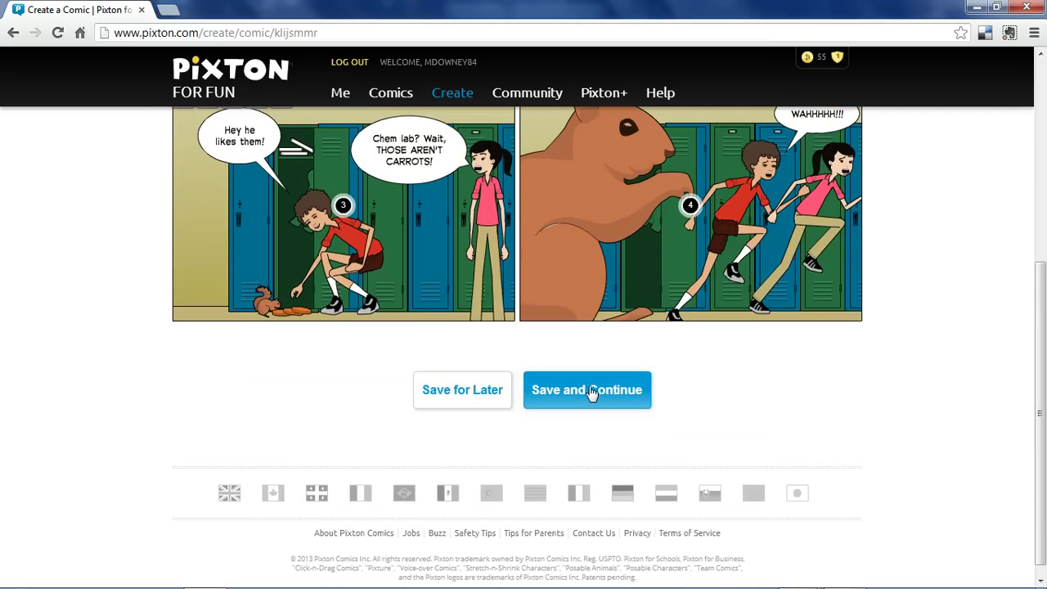
pyautogui.click(591, 393)
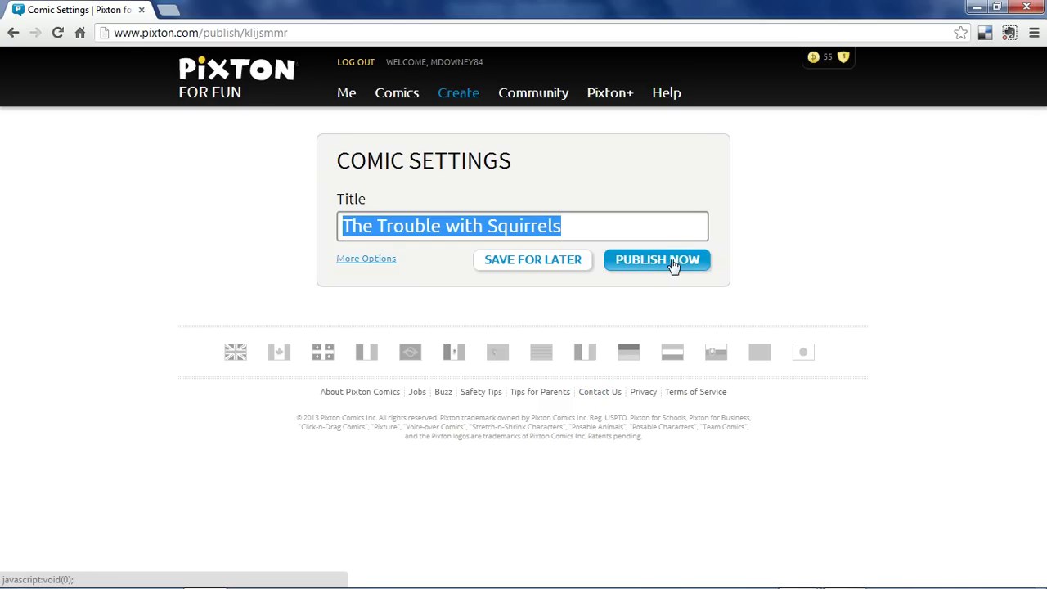
pyautogui.click(672, 263)
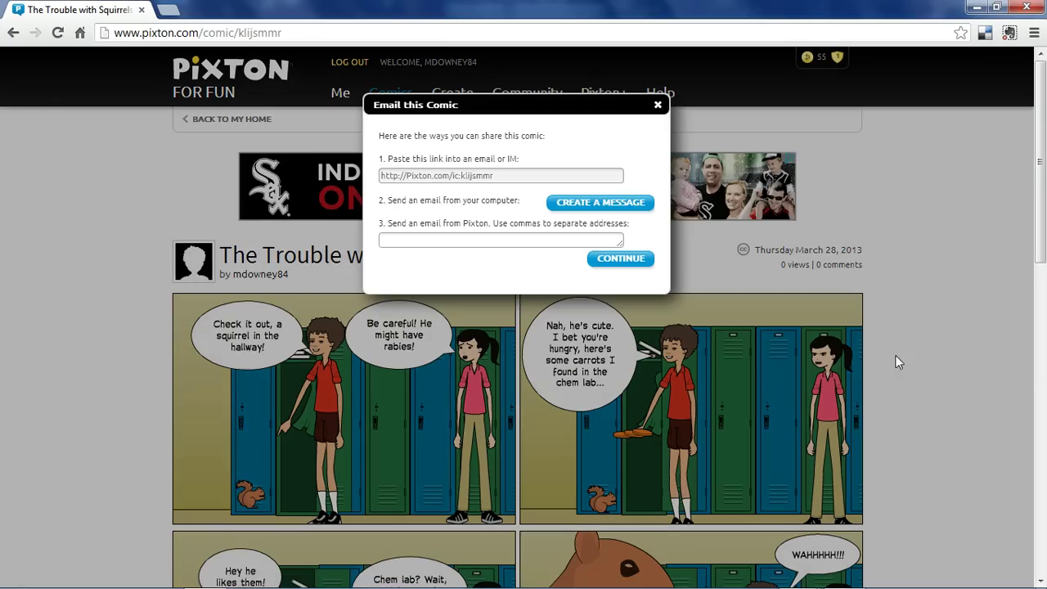
# Copy the published comic's share link and close the email sharing dialog.
pyautogui.scroll(-5, 918, 322)
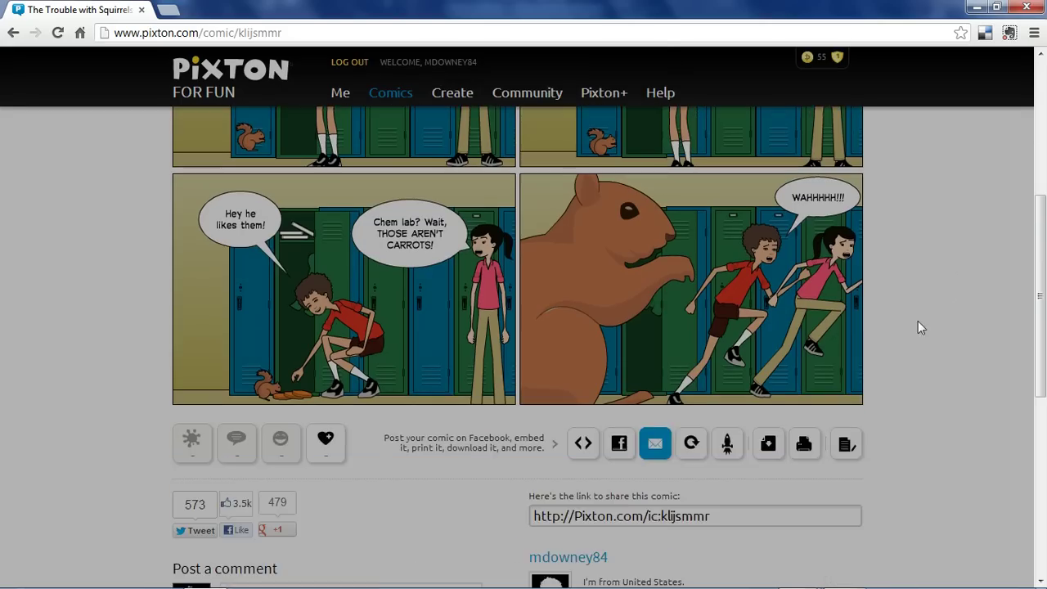
pyautogui.scroll(5, 919, 343)
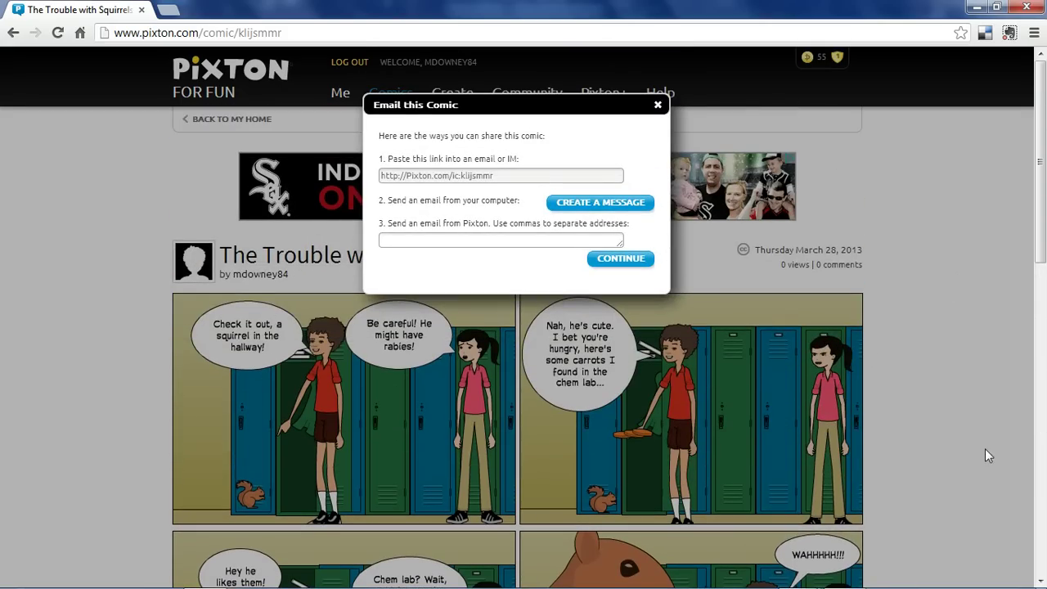
pyautogui.click(475, 175)
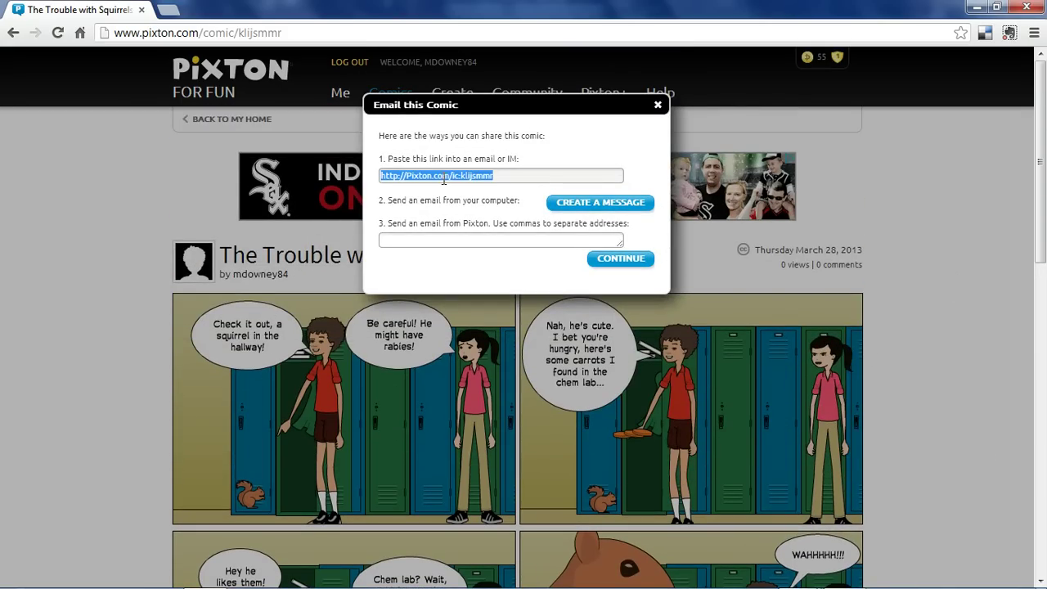
pyautogui.rightClick(444, 177)
pyautogui.click(481, 244)
pyautogui.click(657, 107)
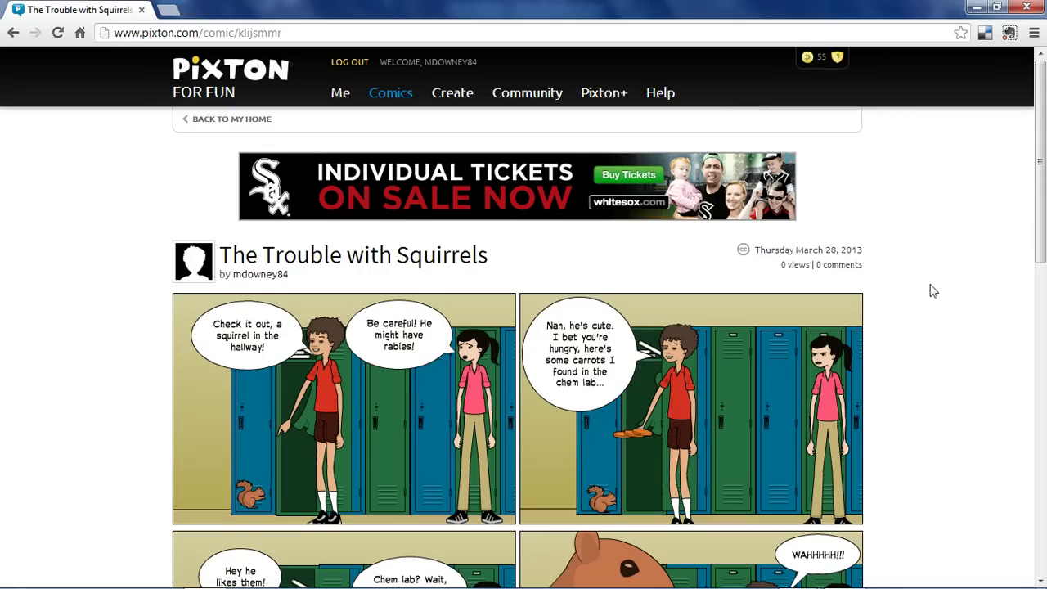
pyautogui.scroll(-4, 932, 290)
pyautogui.scroll(3, 927, 297)
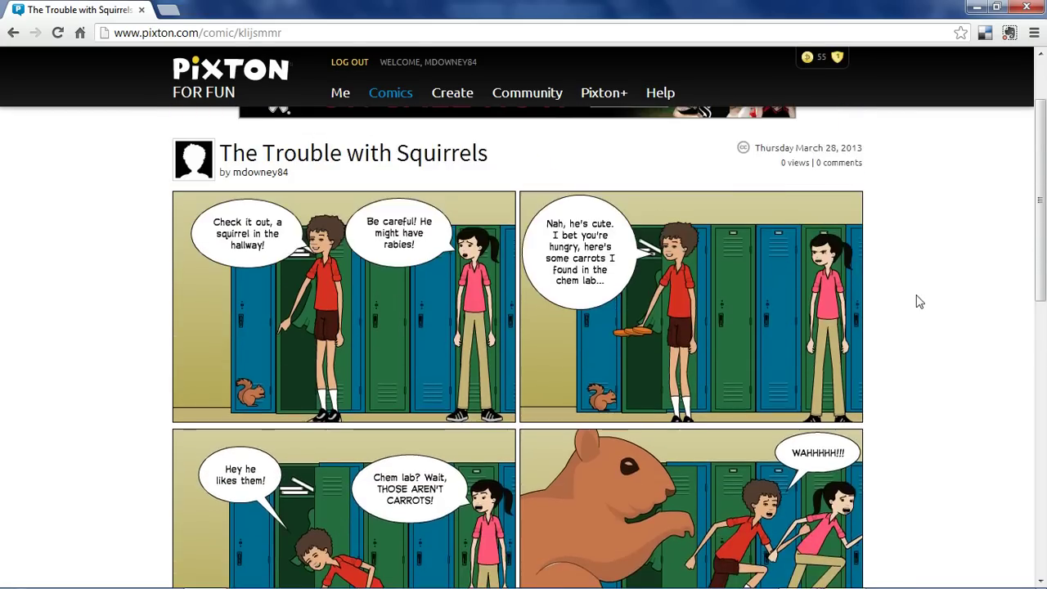
pyautogui.scroll(1, 919, 300)
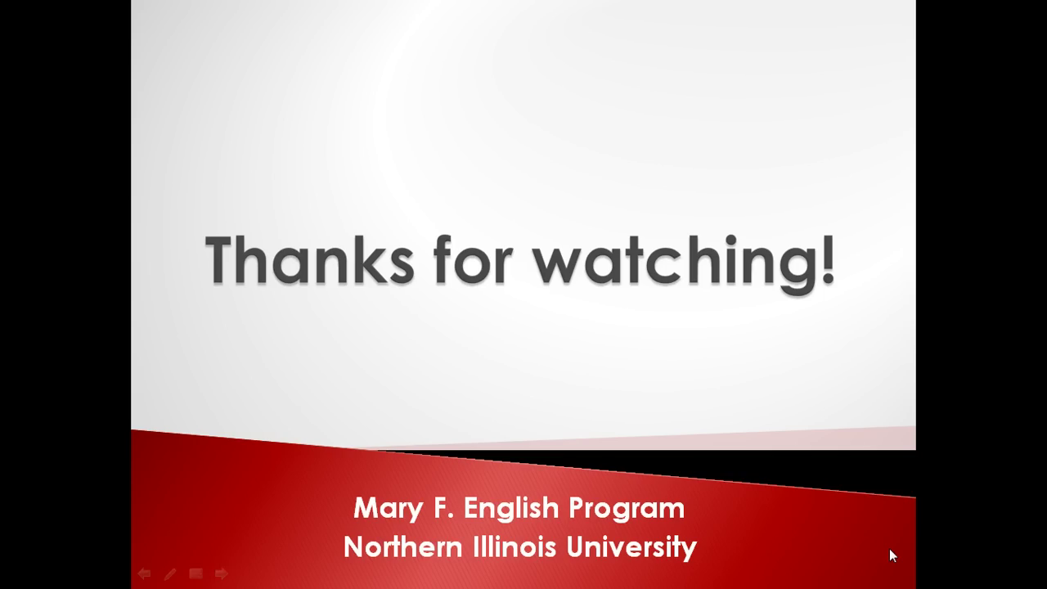